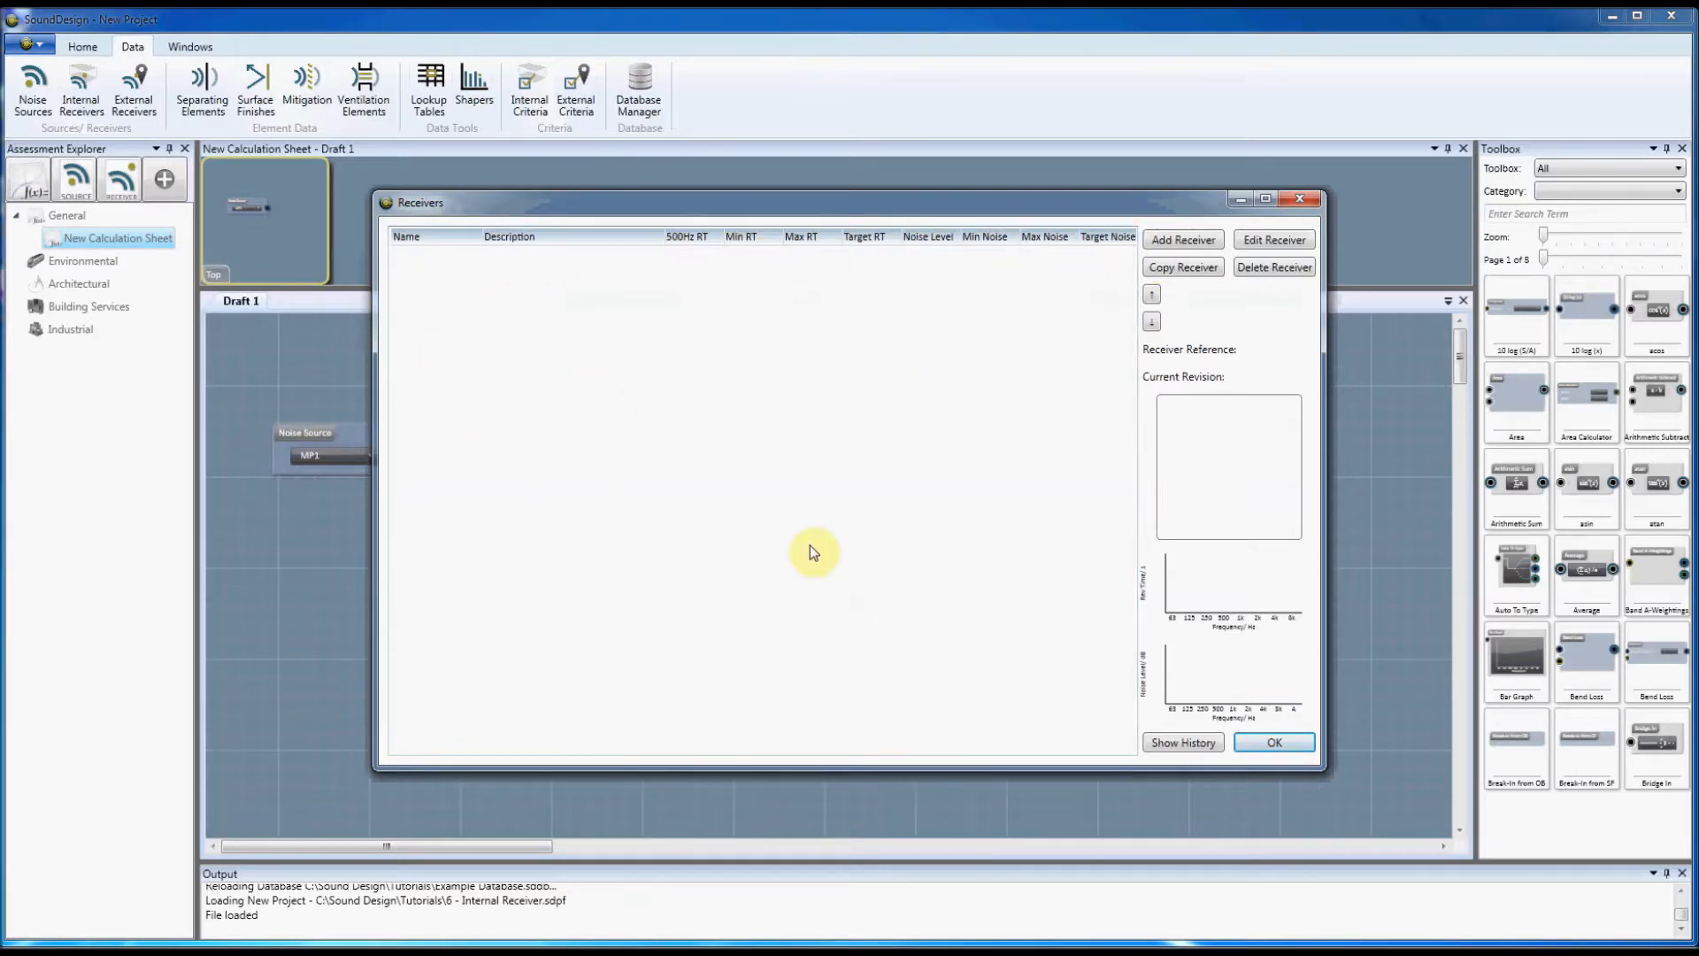
Add a new internal receiver and move its form clear of the receiver list.
left_click(1183, 240)
left_click_drag(836, 294, 787, 129)
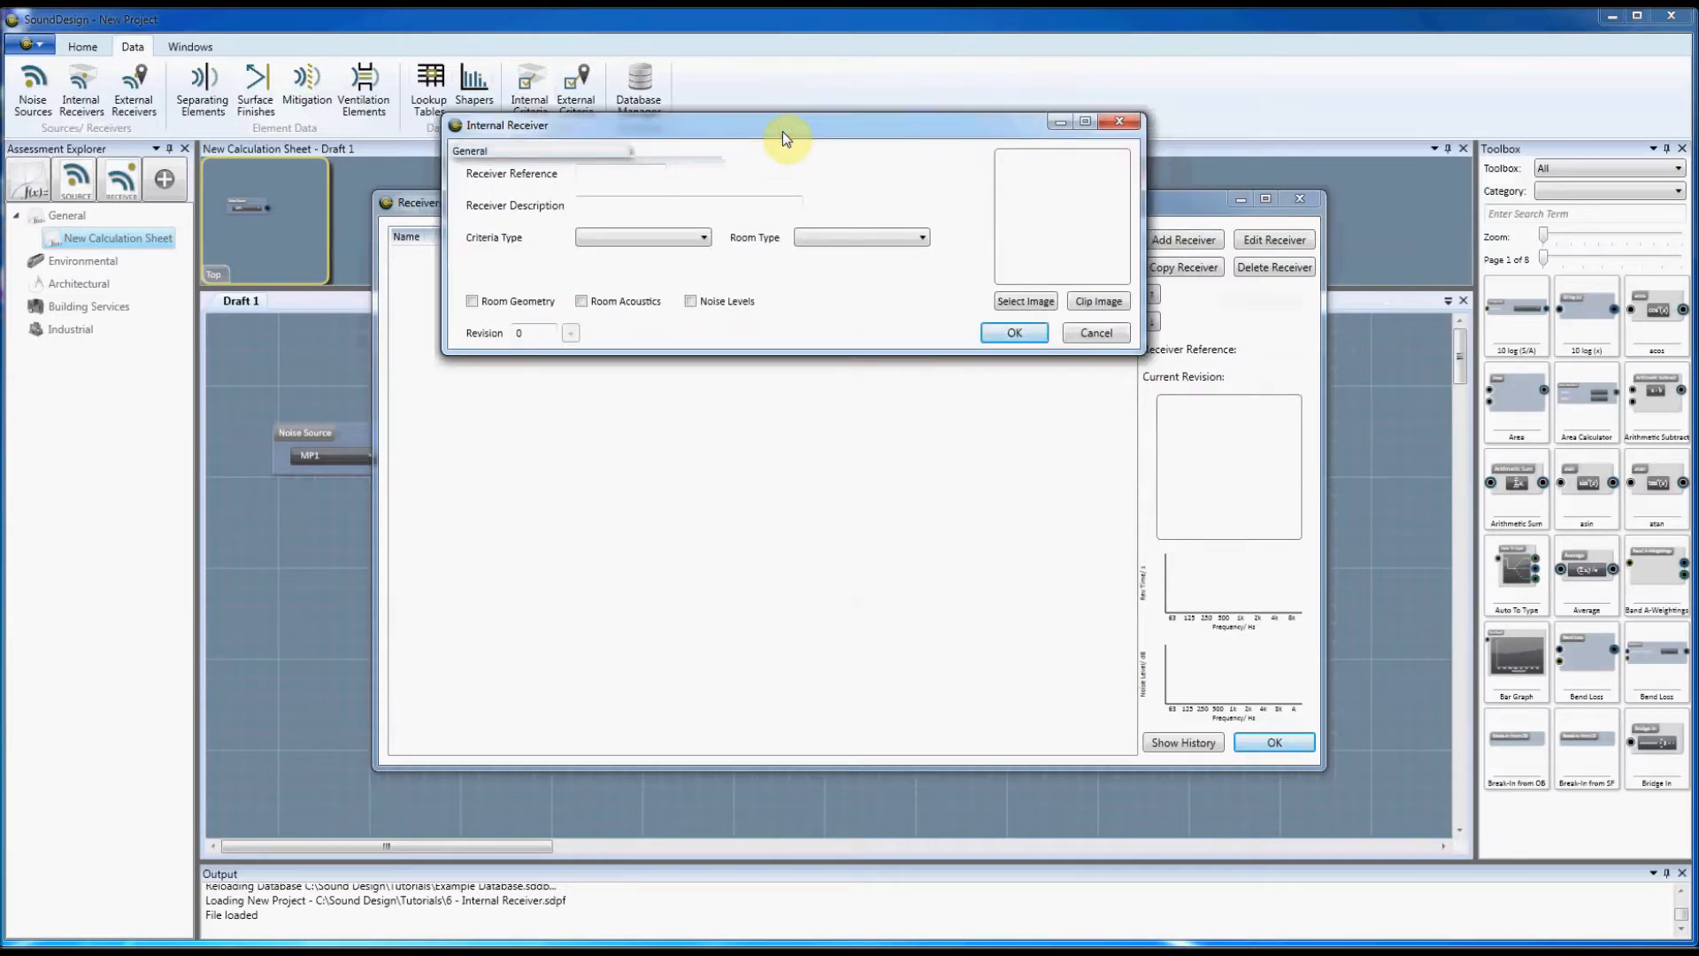
left_click_drag(782, 131, 788, 120)
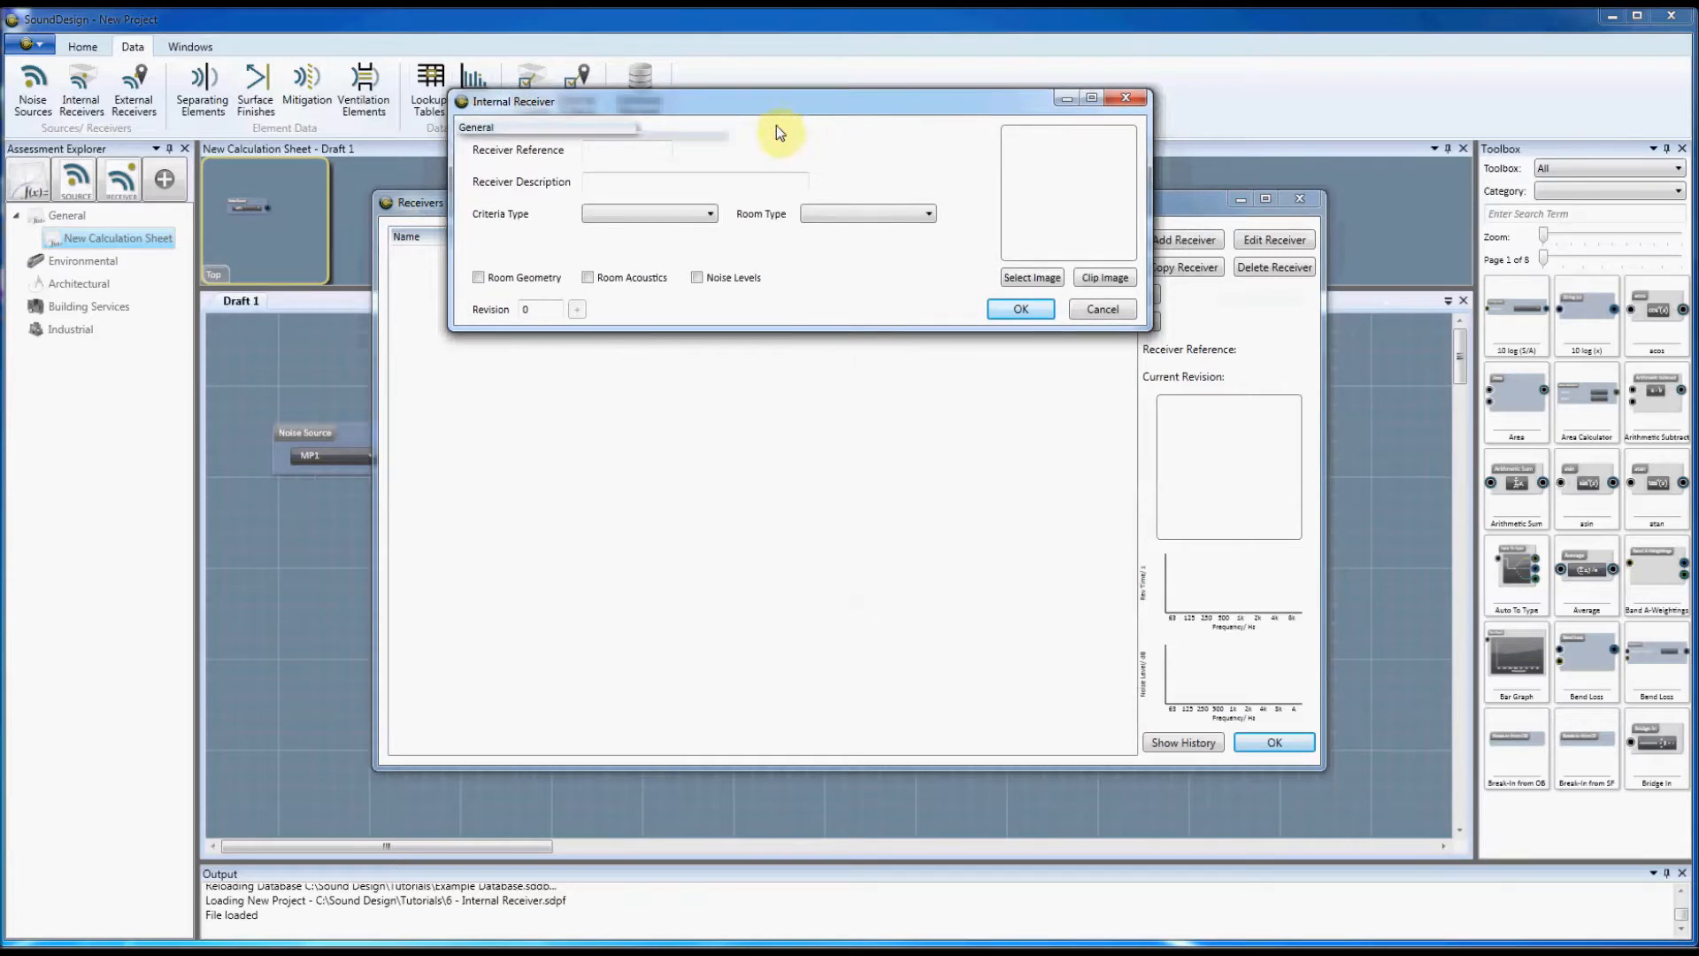
Preview the optional Room Geometry, Room Acoustics and Noise Levels sections of the receiver form.
left_click(478, 278)
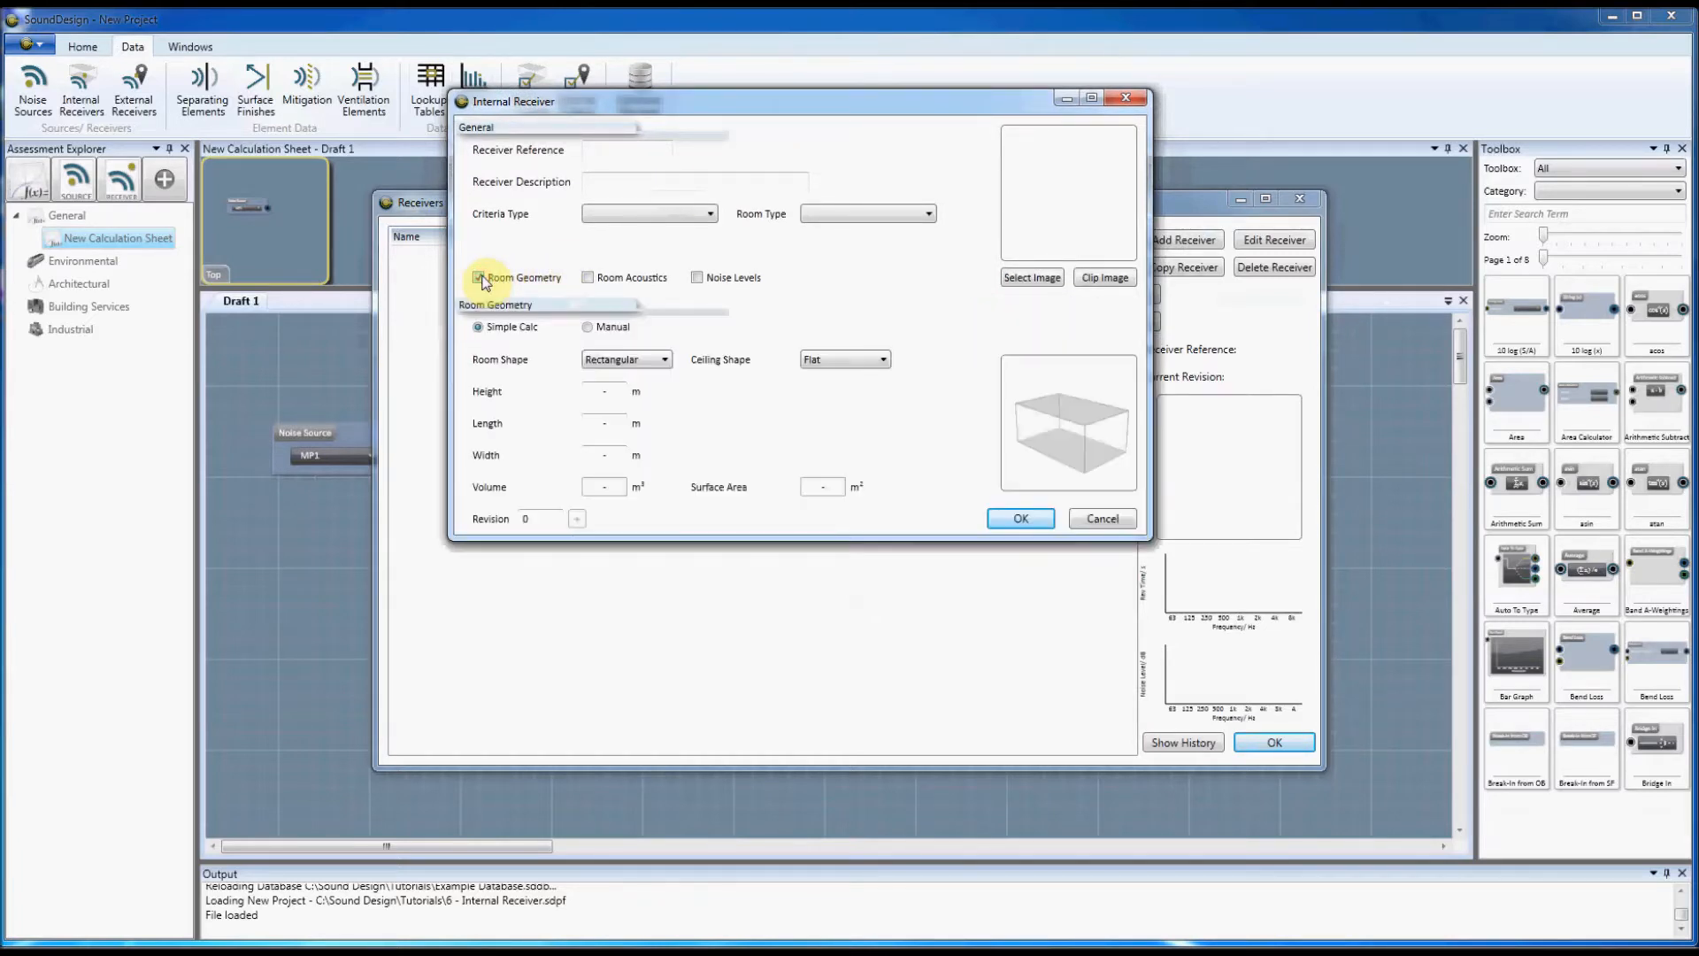
left_click(479, 278)
left_click(635, 279)
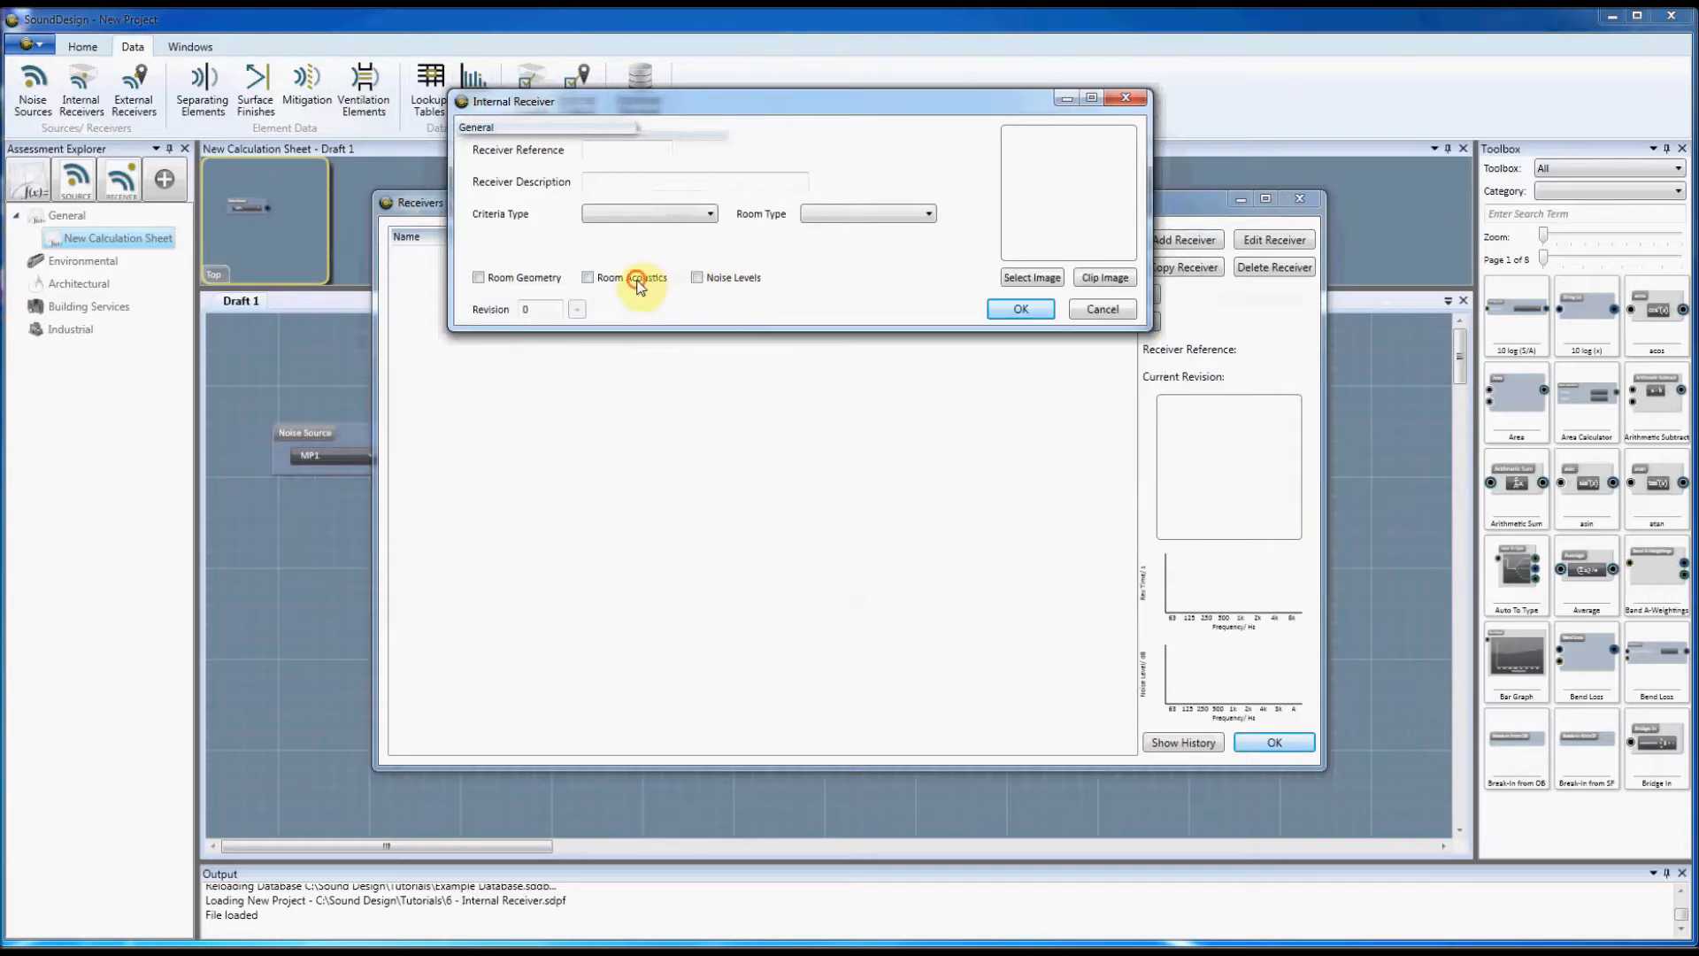
left_click(747, 278)
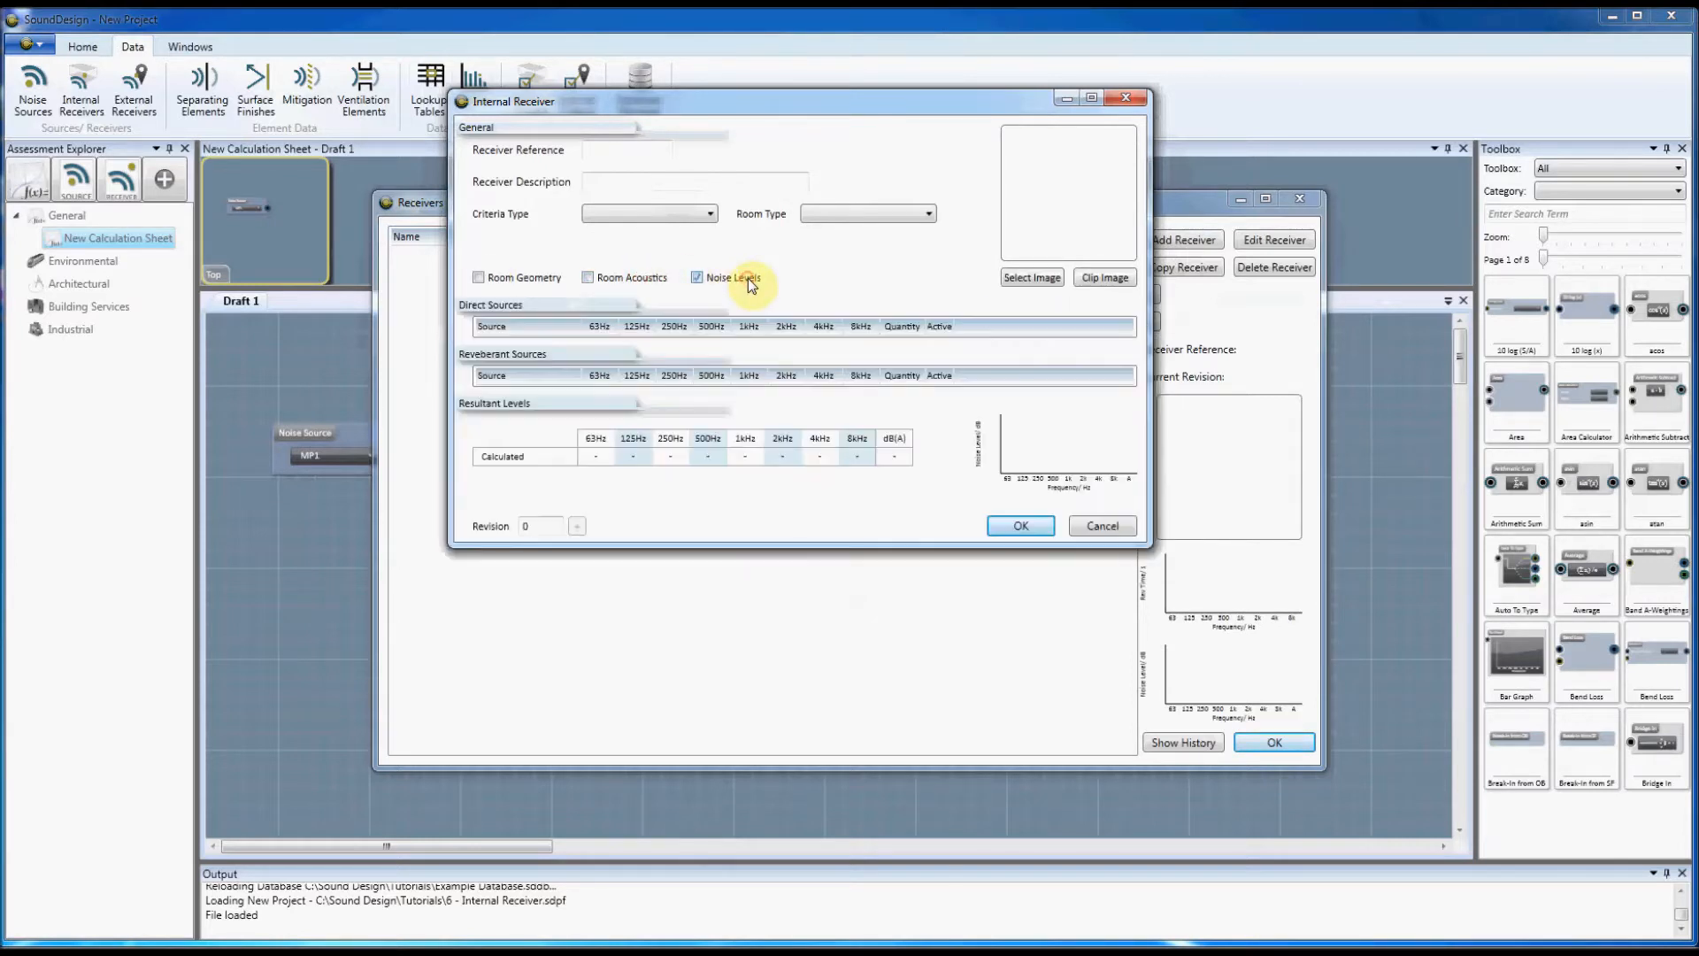
left_click(743, 278)
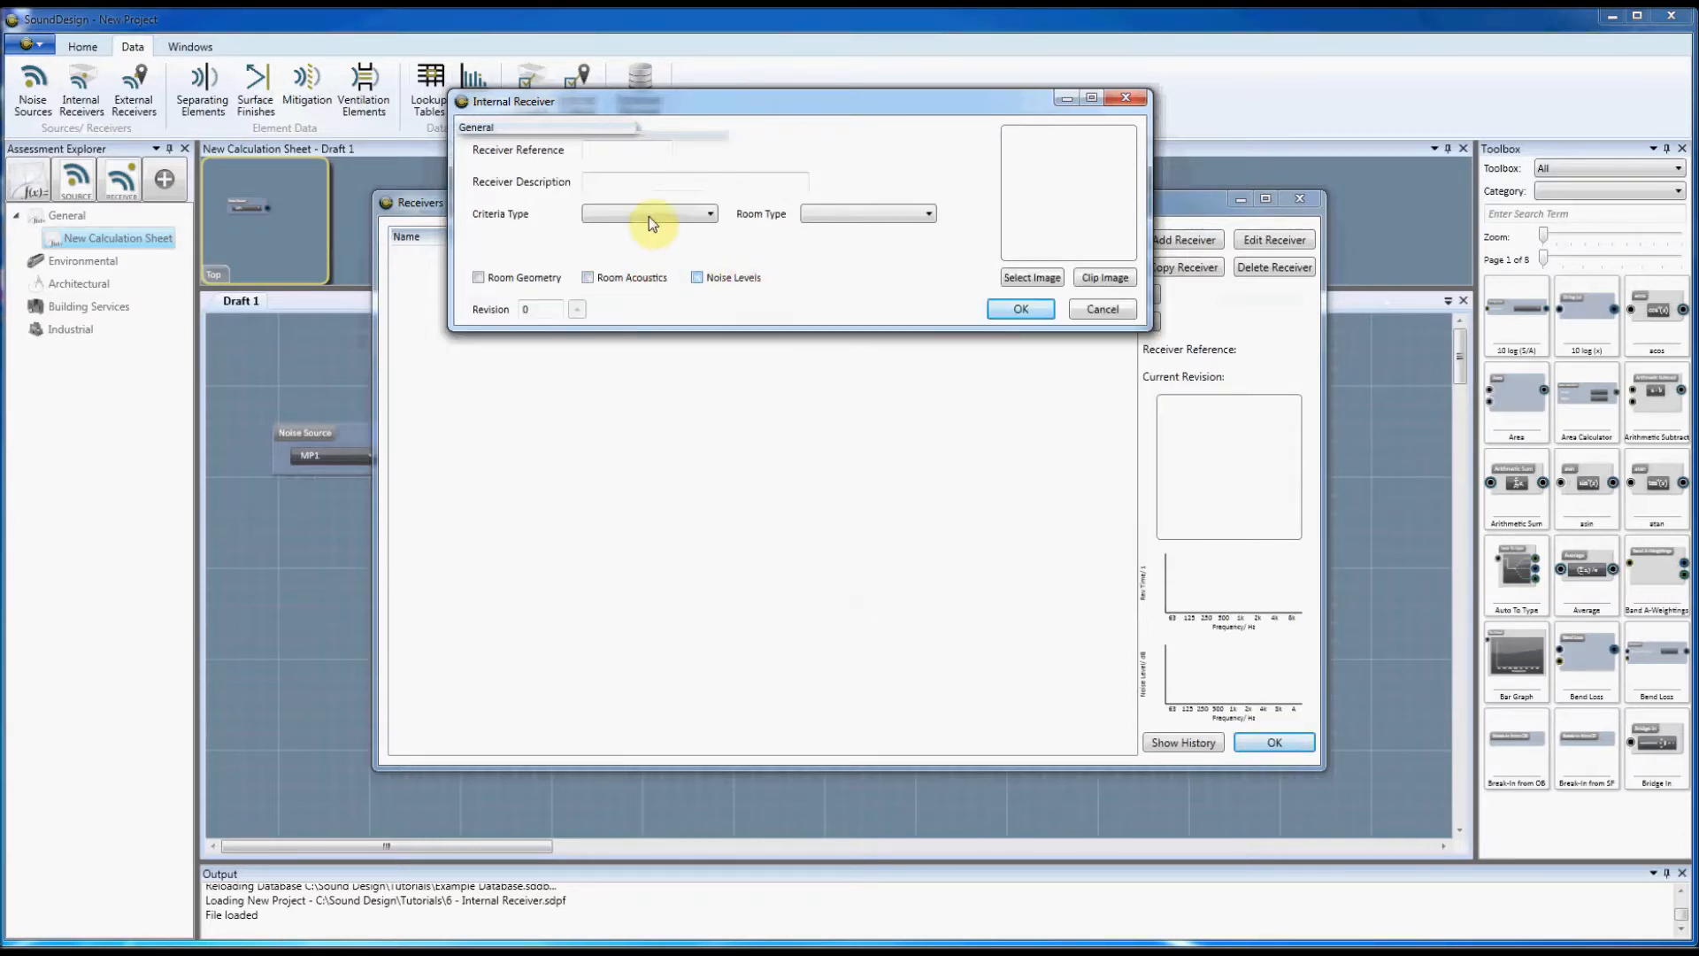
Set the receiver reference to GF-01 and the receiver description to Classroom.
left_click(630, 153)
type("GF-01")
left_click(643, 181)
type("Classroom")
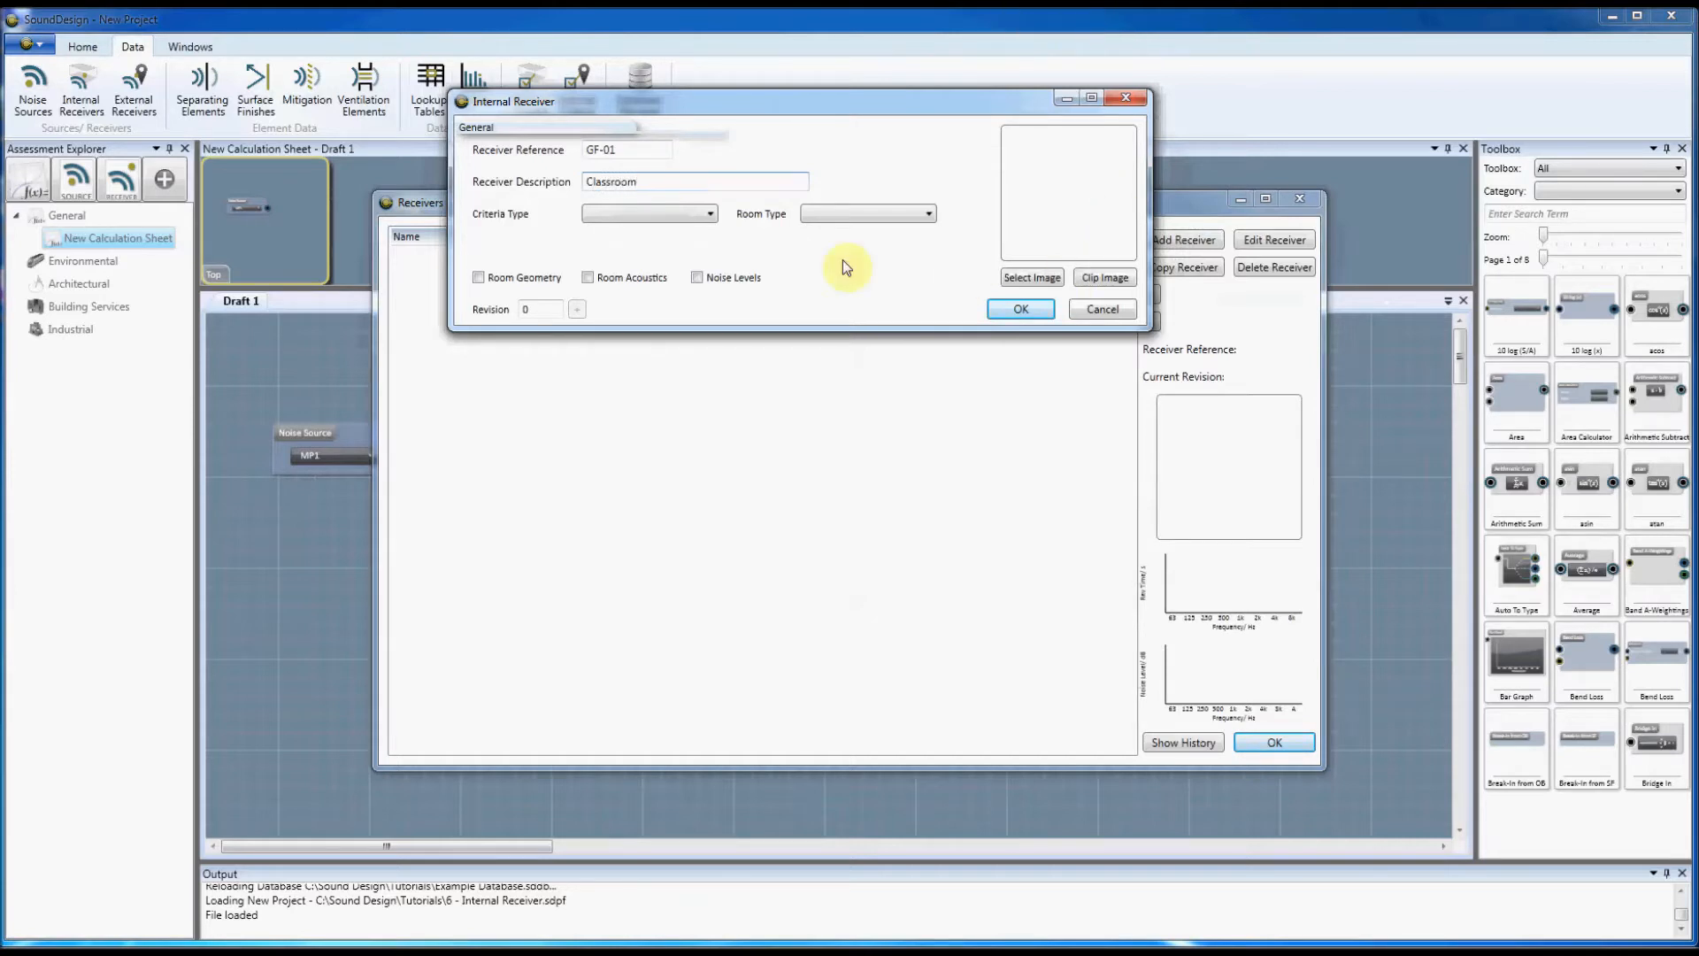
Assign the BB93 criteria type and the Primary School classroom room type to the receiver.
left_click(645, 214)
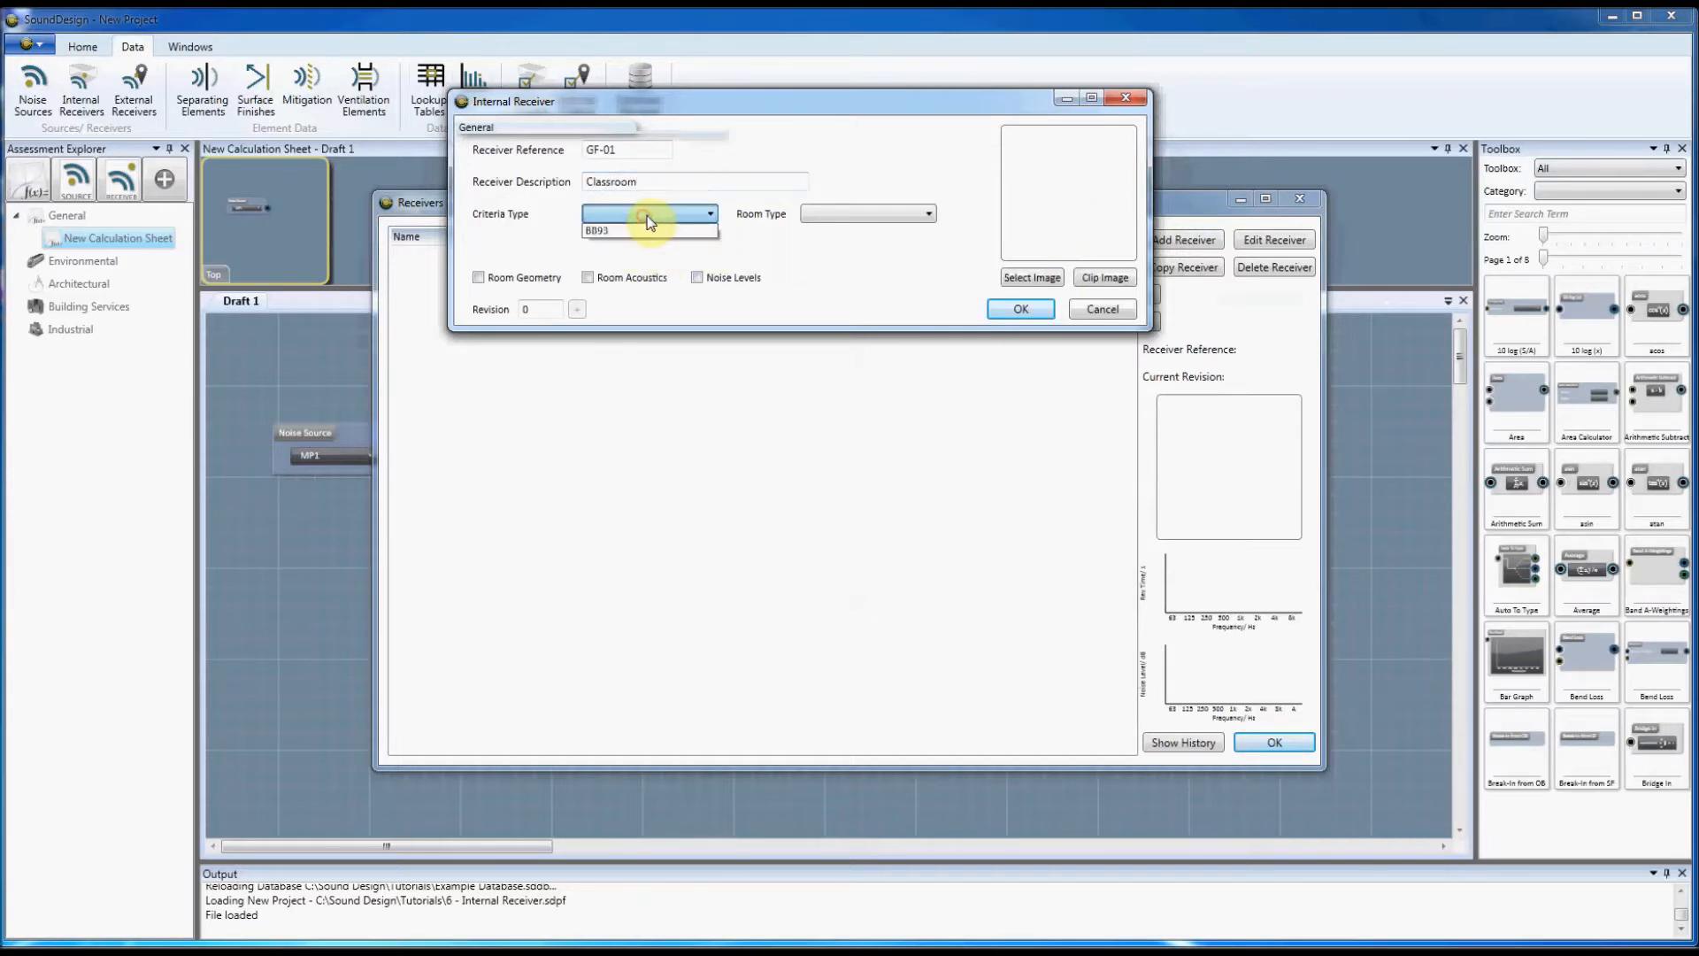
left_click(622, 231)
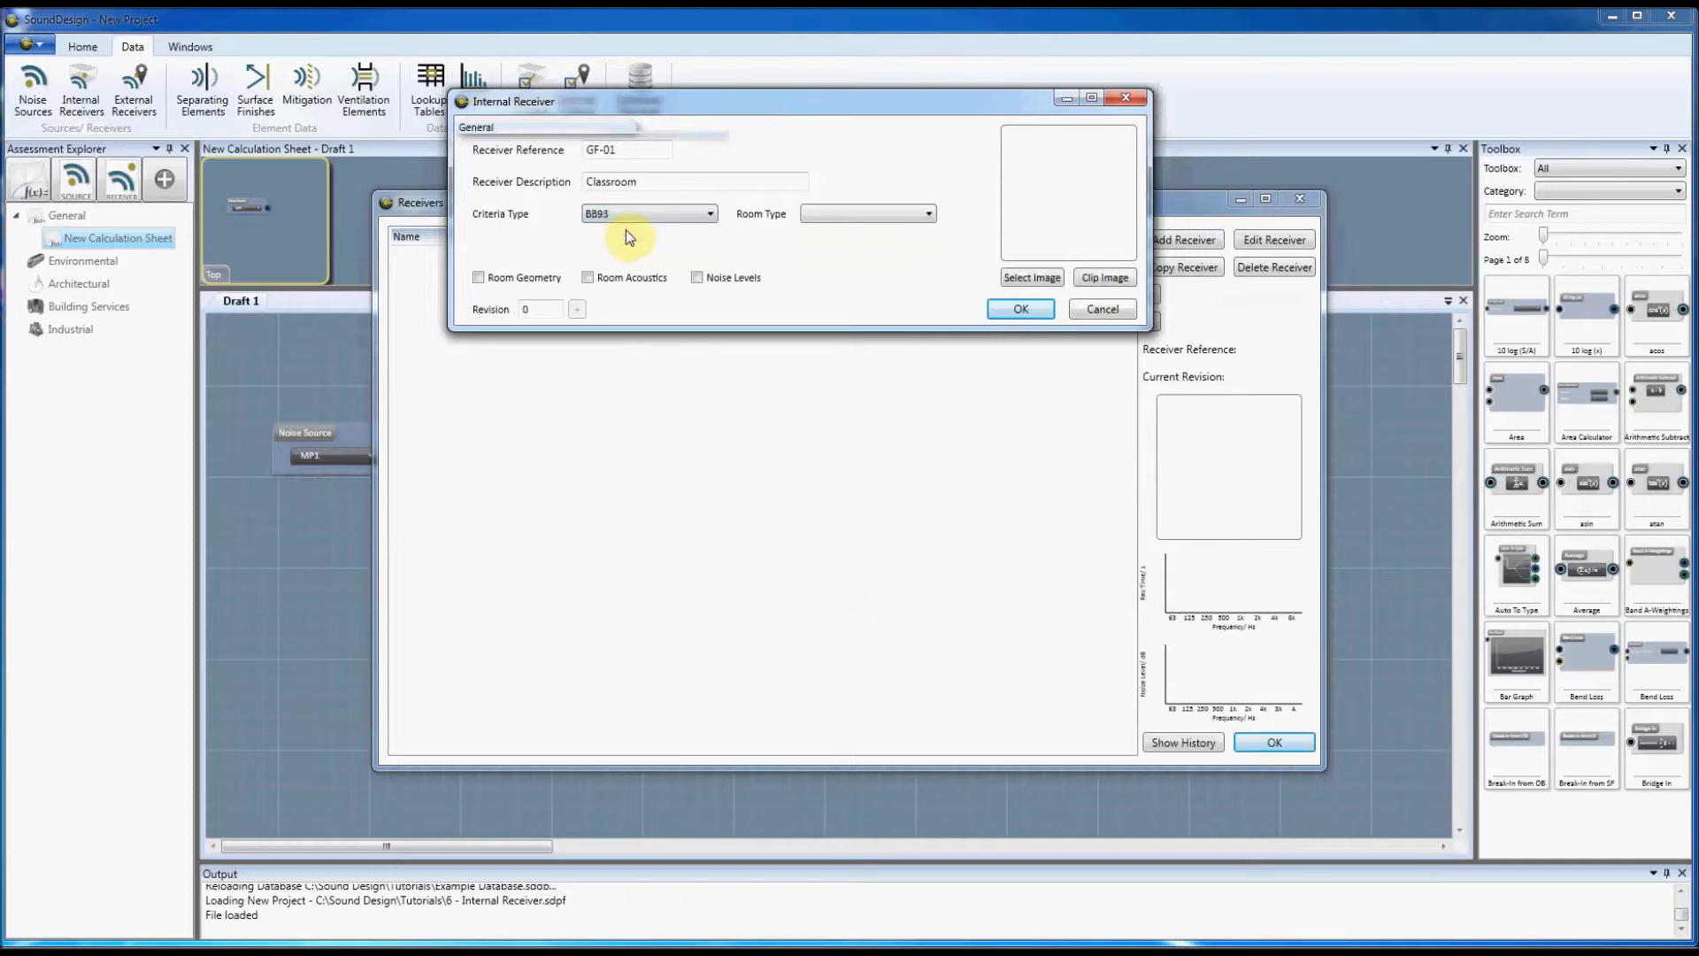
left_click(812, 215)
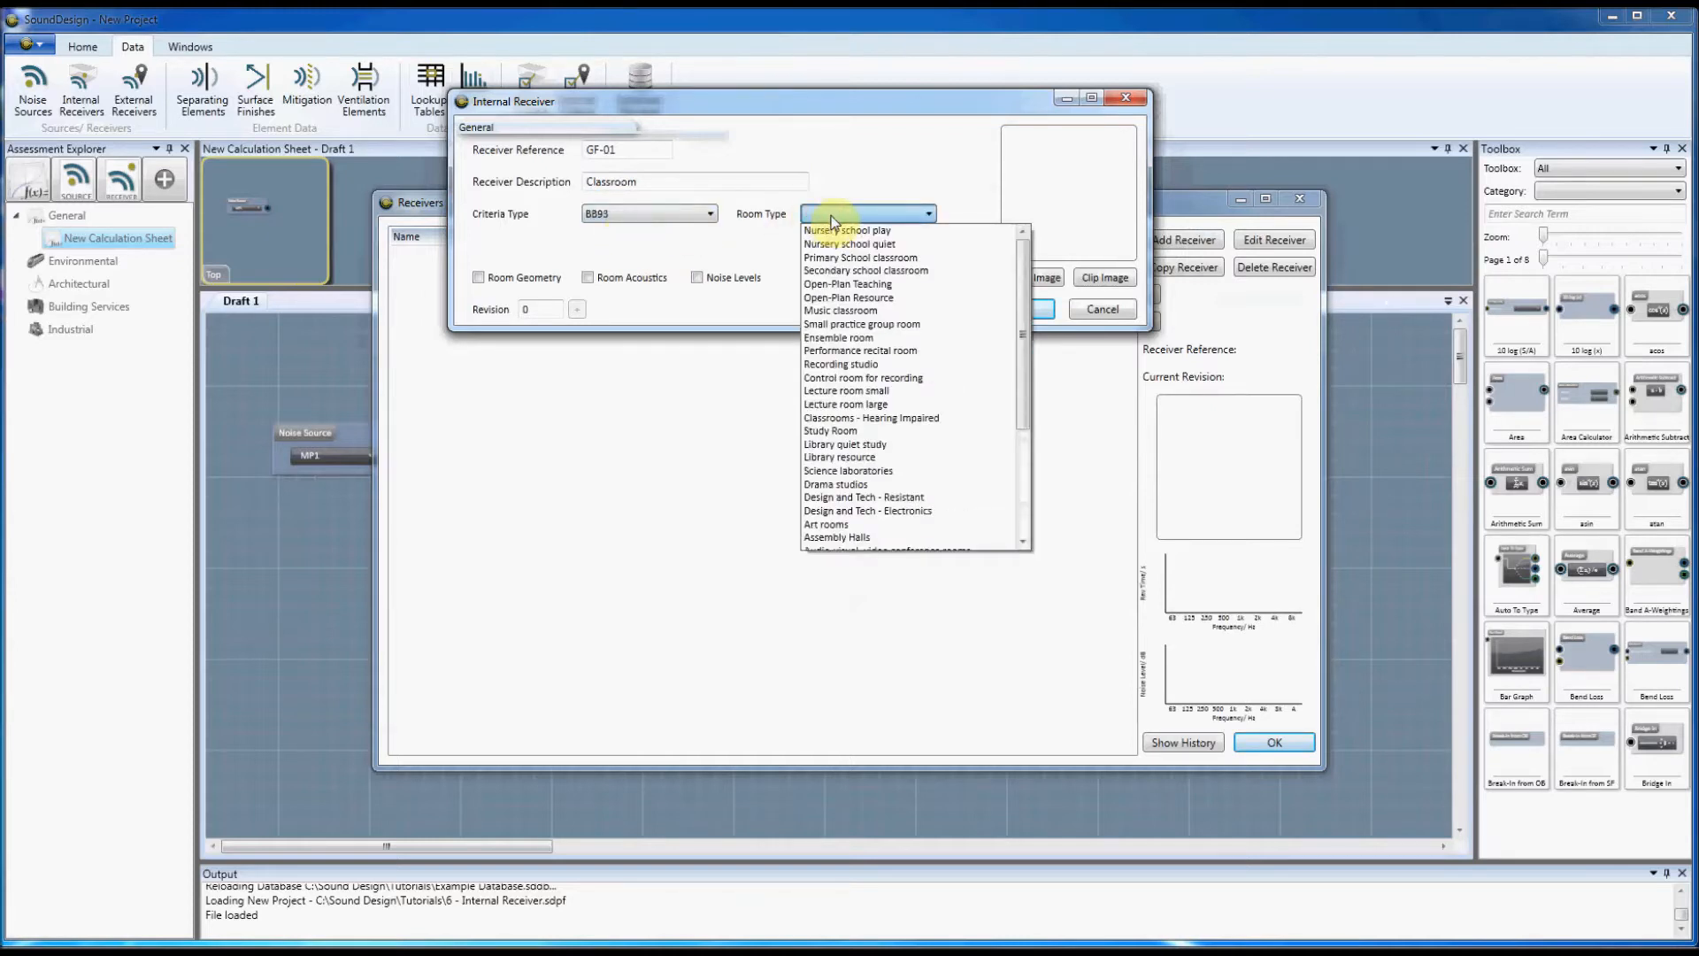
left_click(878, 257)
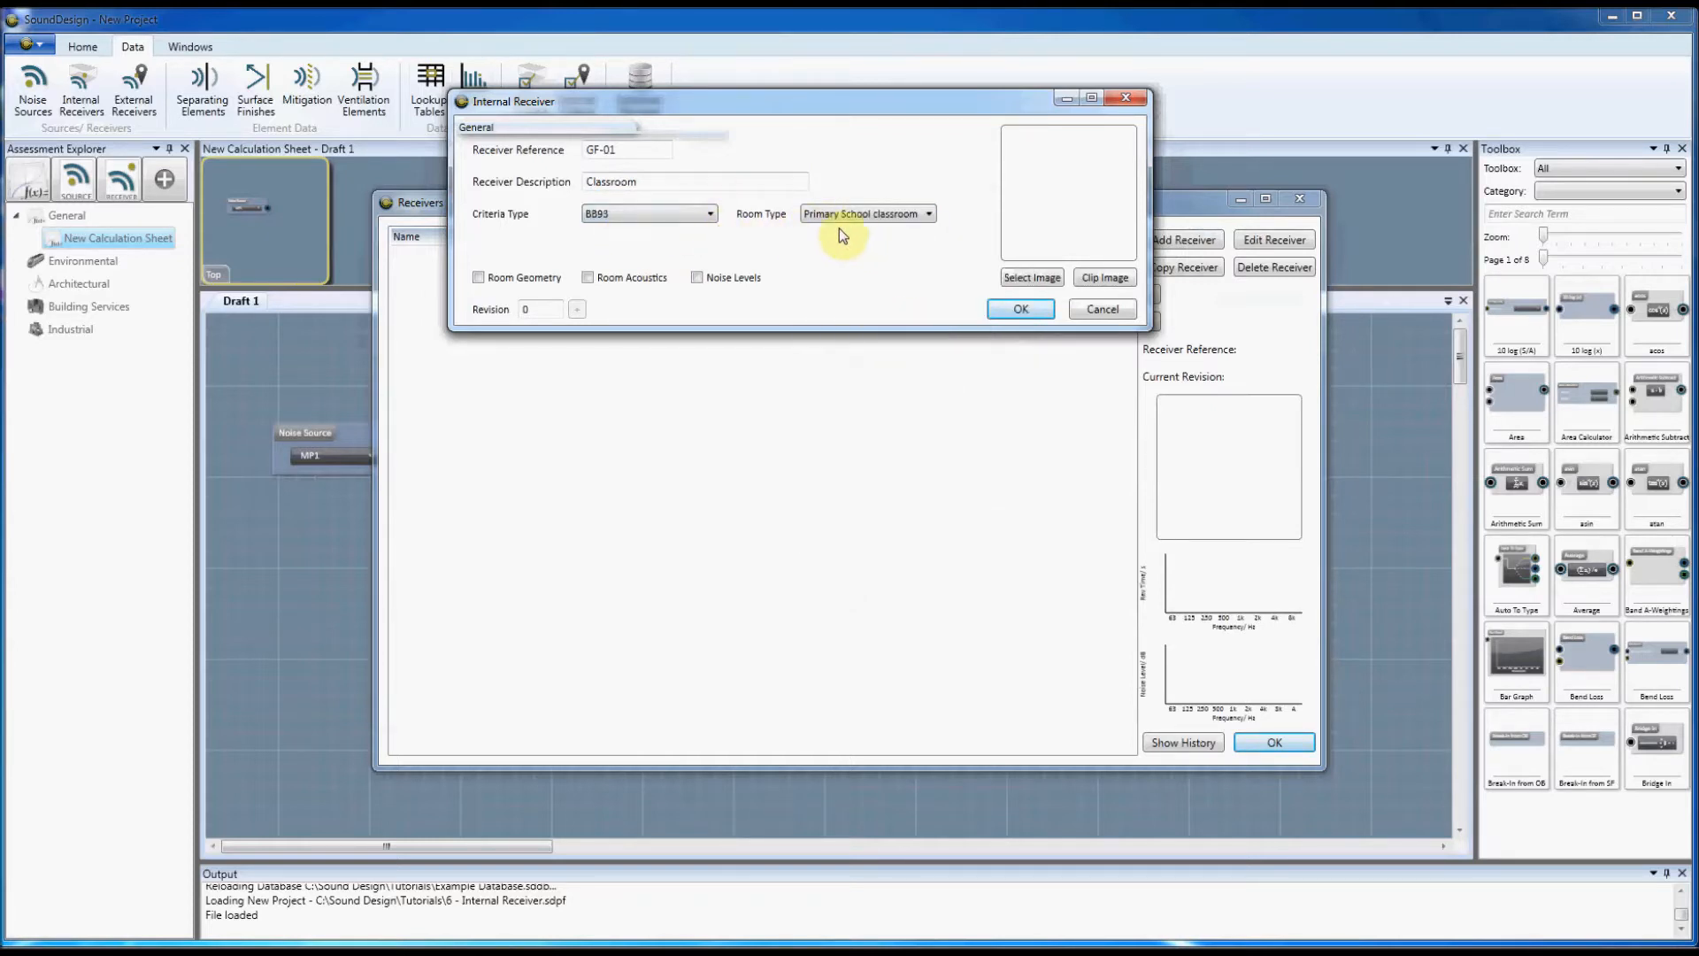
Examine the maximum criteria values in the Room Acoustics and Noise Levels sections, and hide both sections again.
left_click_drag(779, 106, 670, 144)
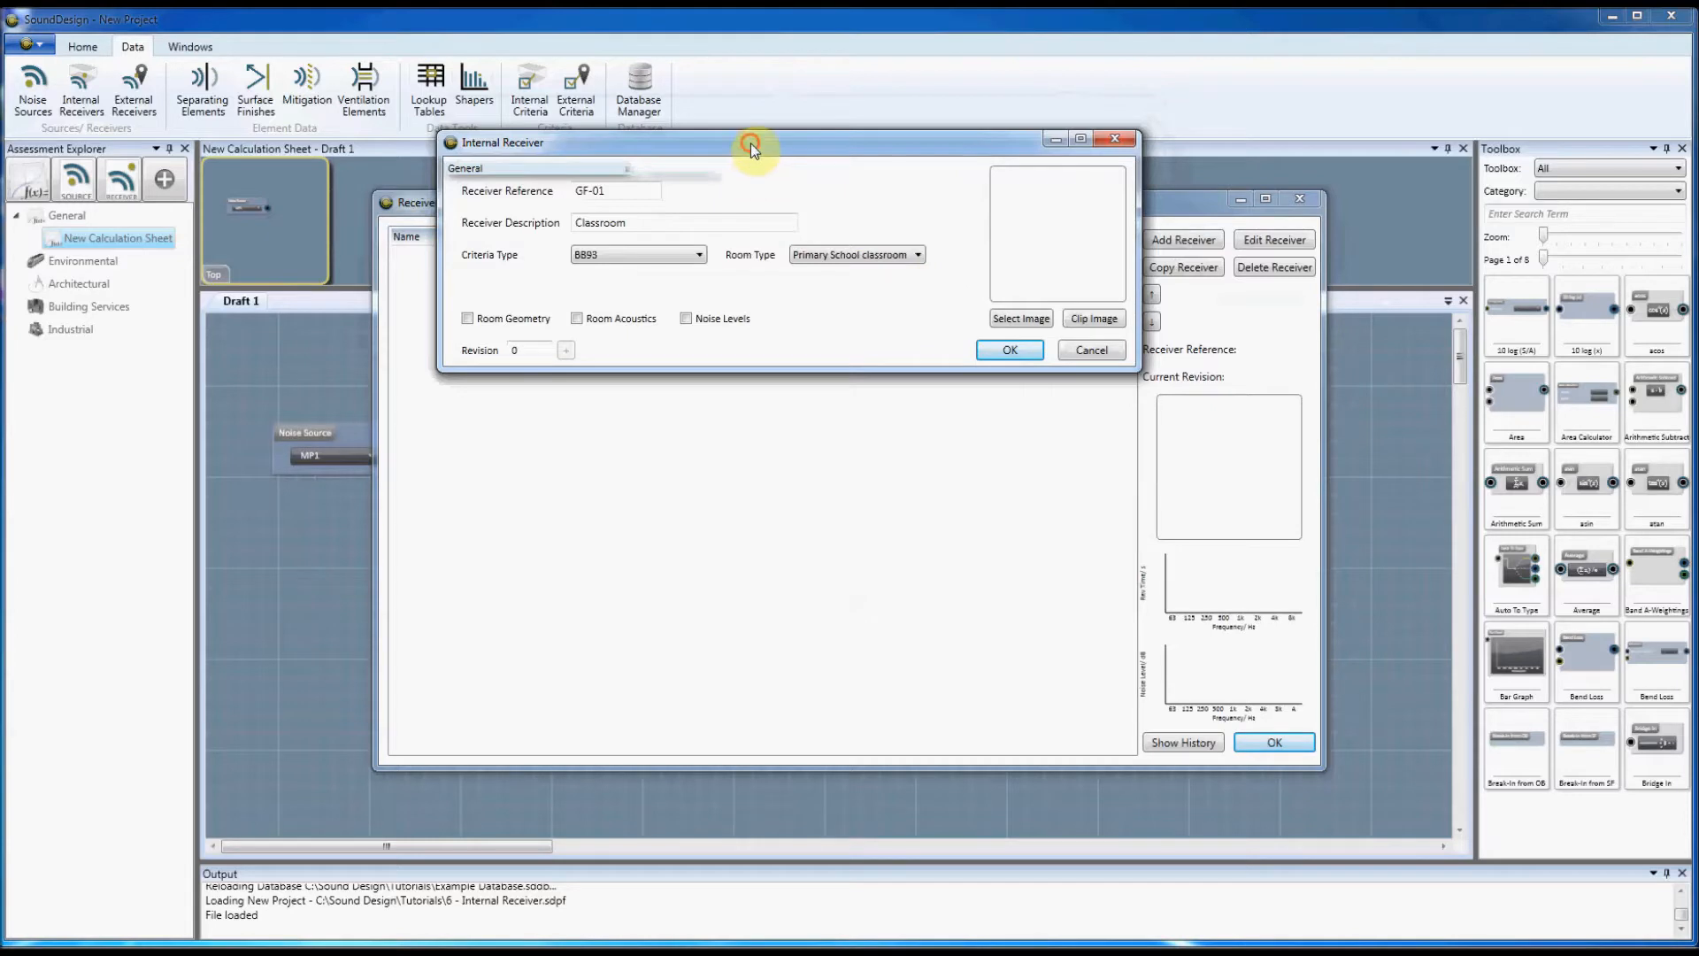
left_click_drag(750, 144, 728, 98)
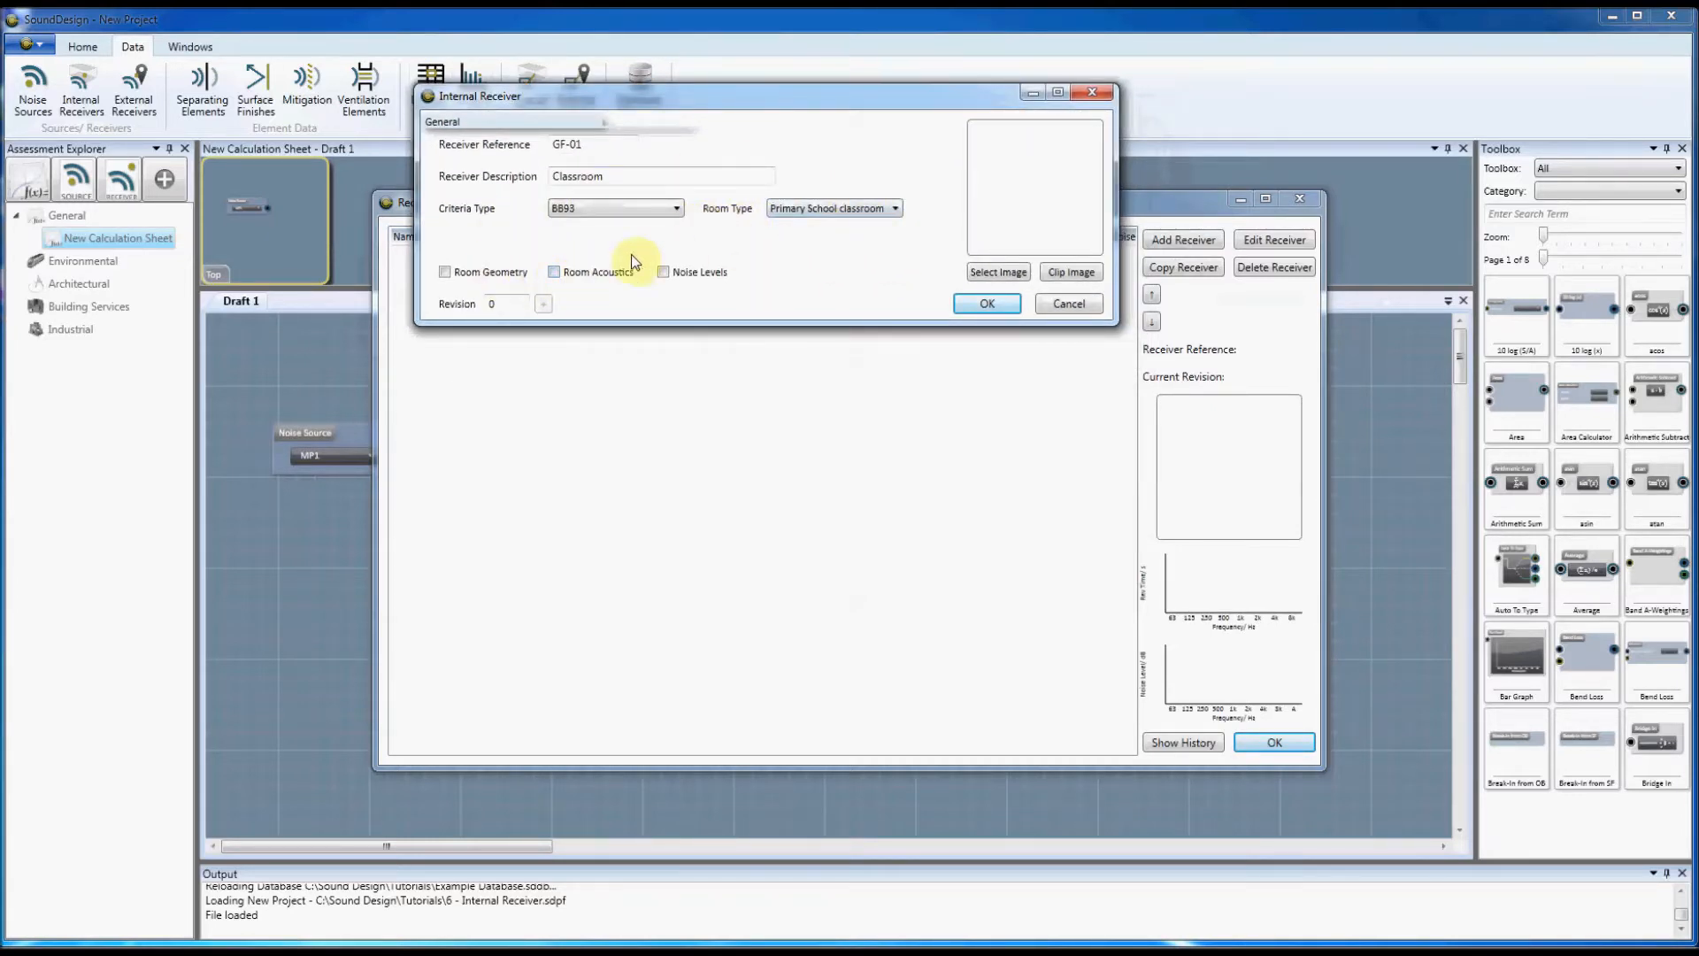
left_click(566, 274)
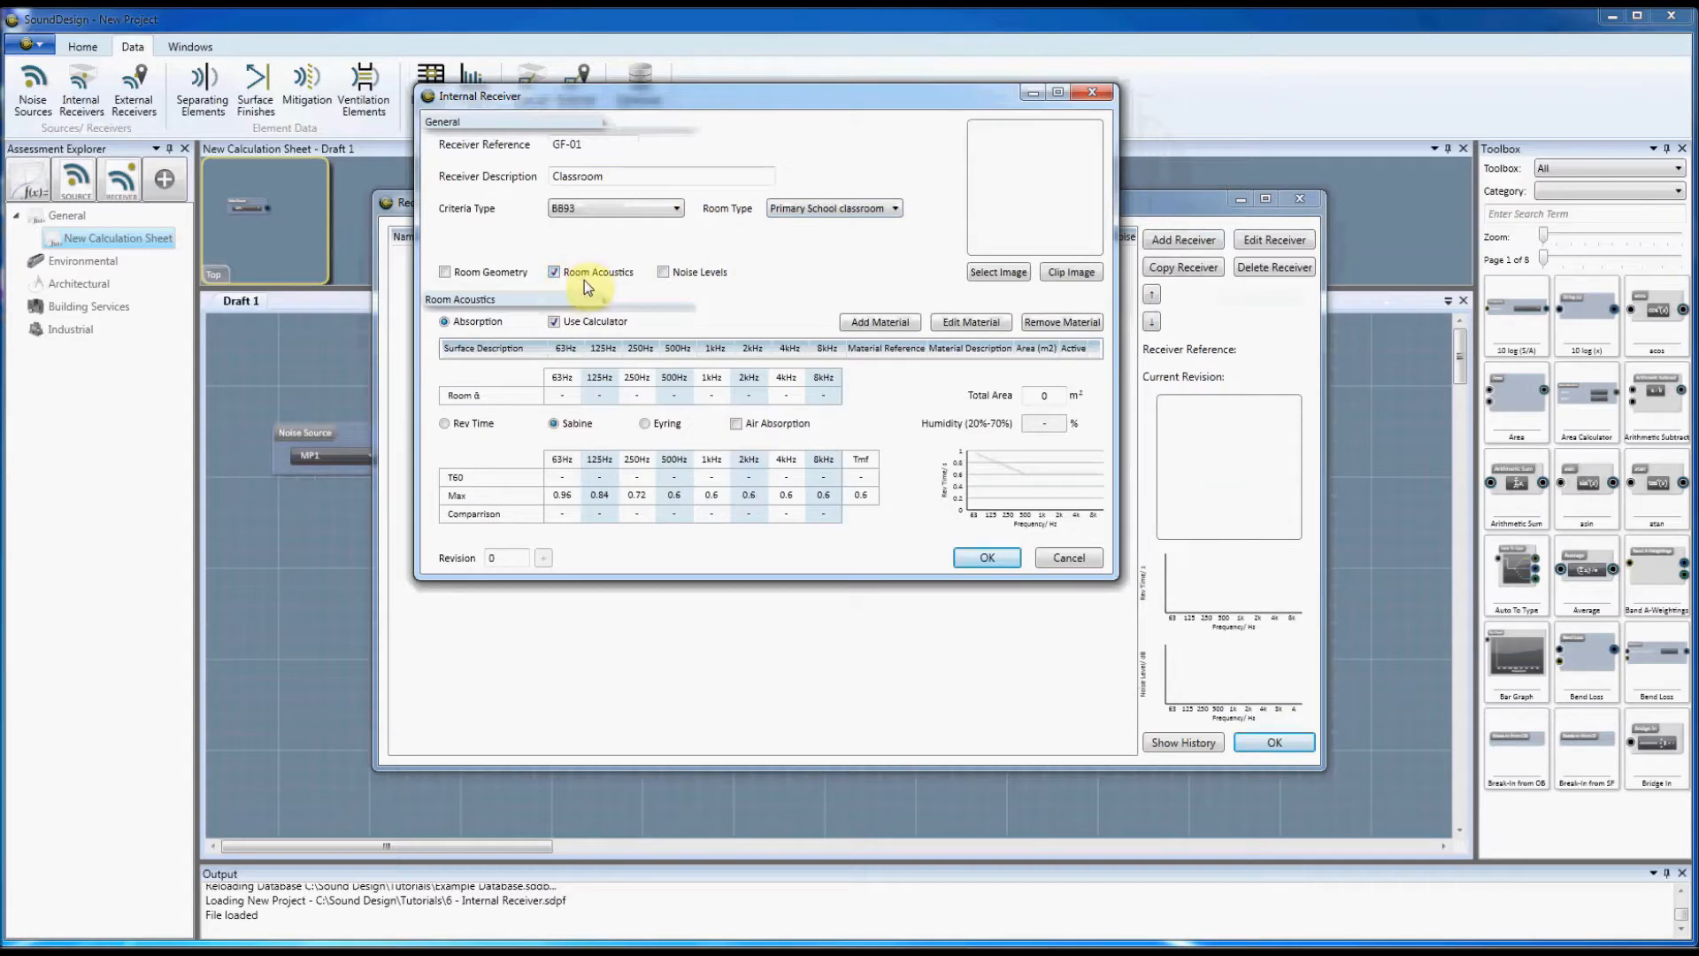
left_click(686, 275)
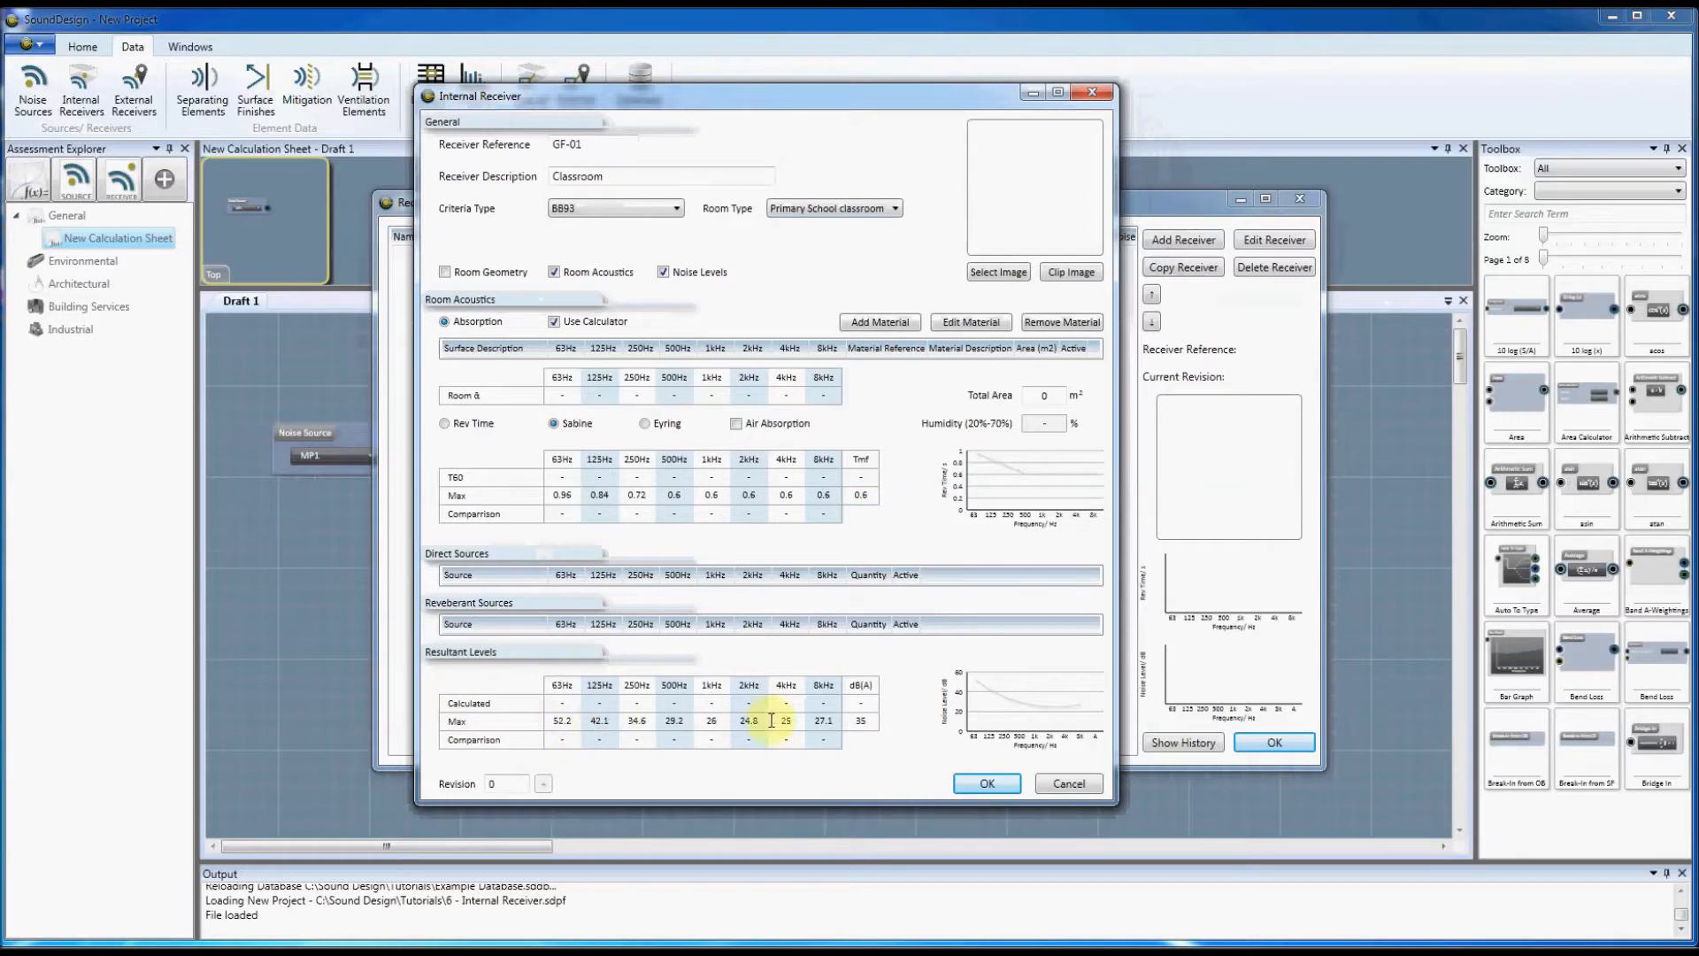
left_click(692, 274)
left_click(575, 273)
Show the Room Geometry section, check its Manual option, and keep the Simple Calc method.
left_click(454, 272)
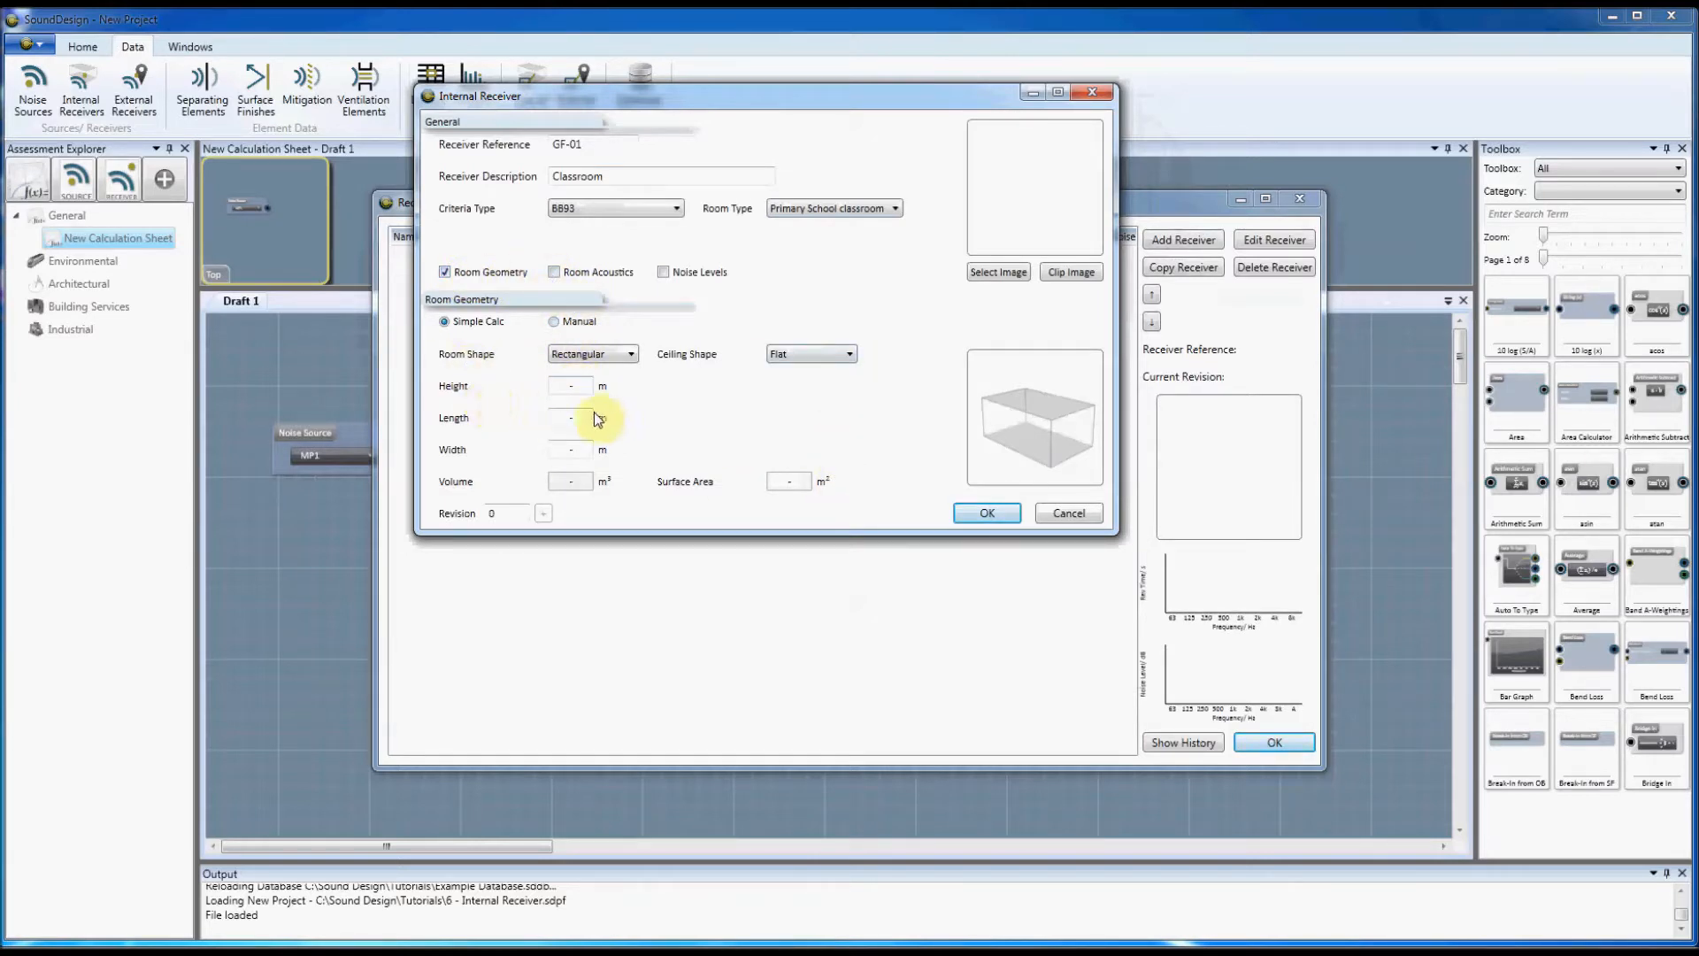
left_click(570, 324)
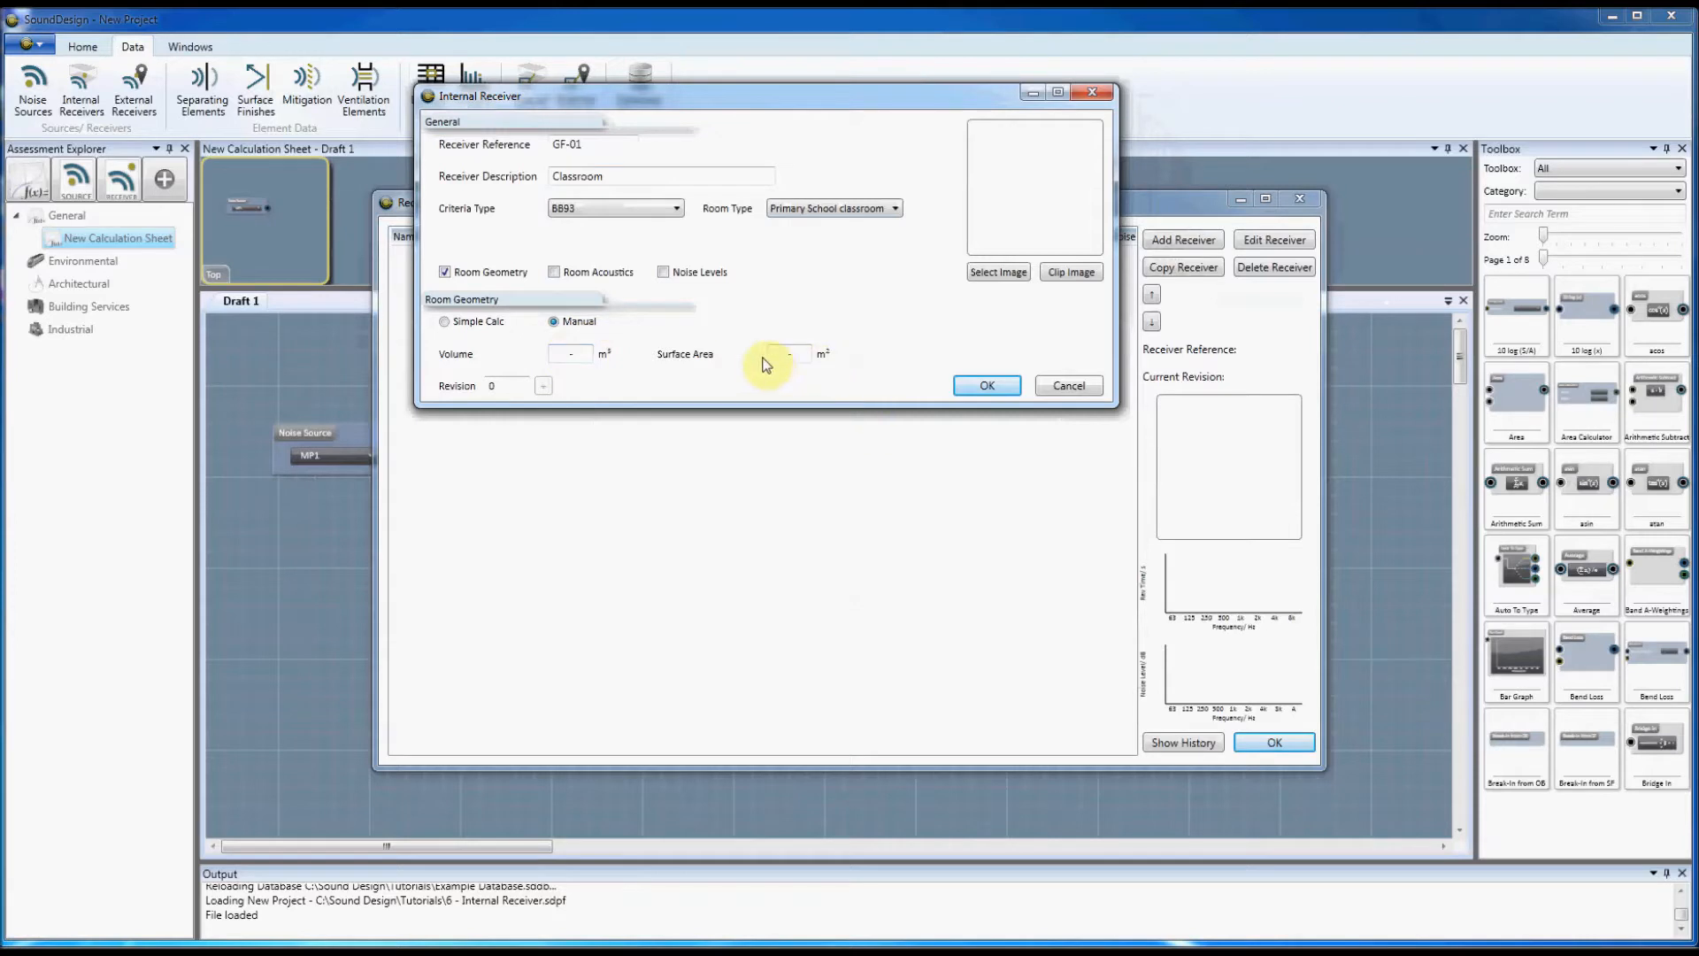
left_click(484, 322)
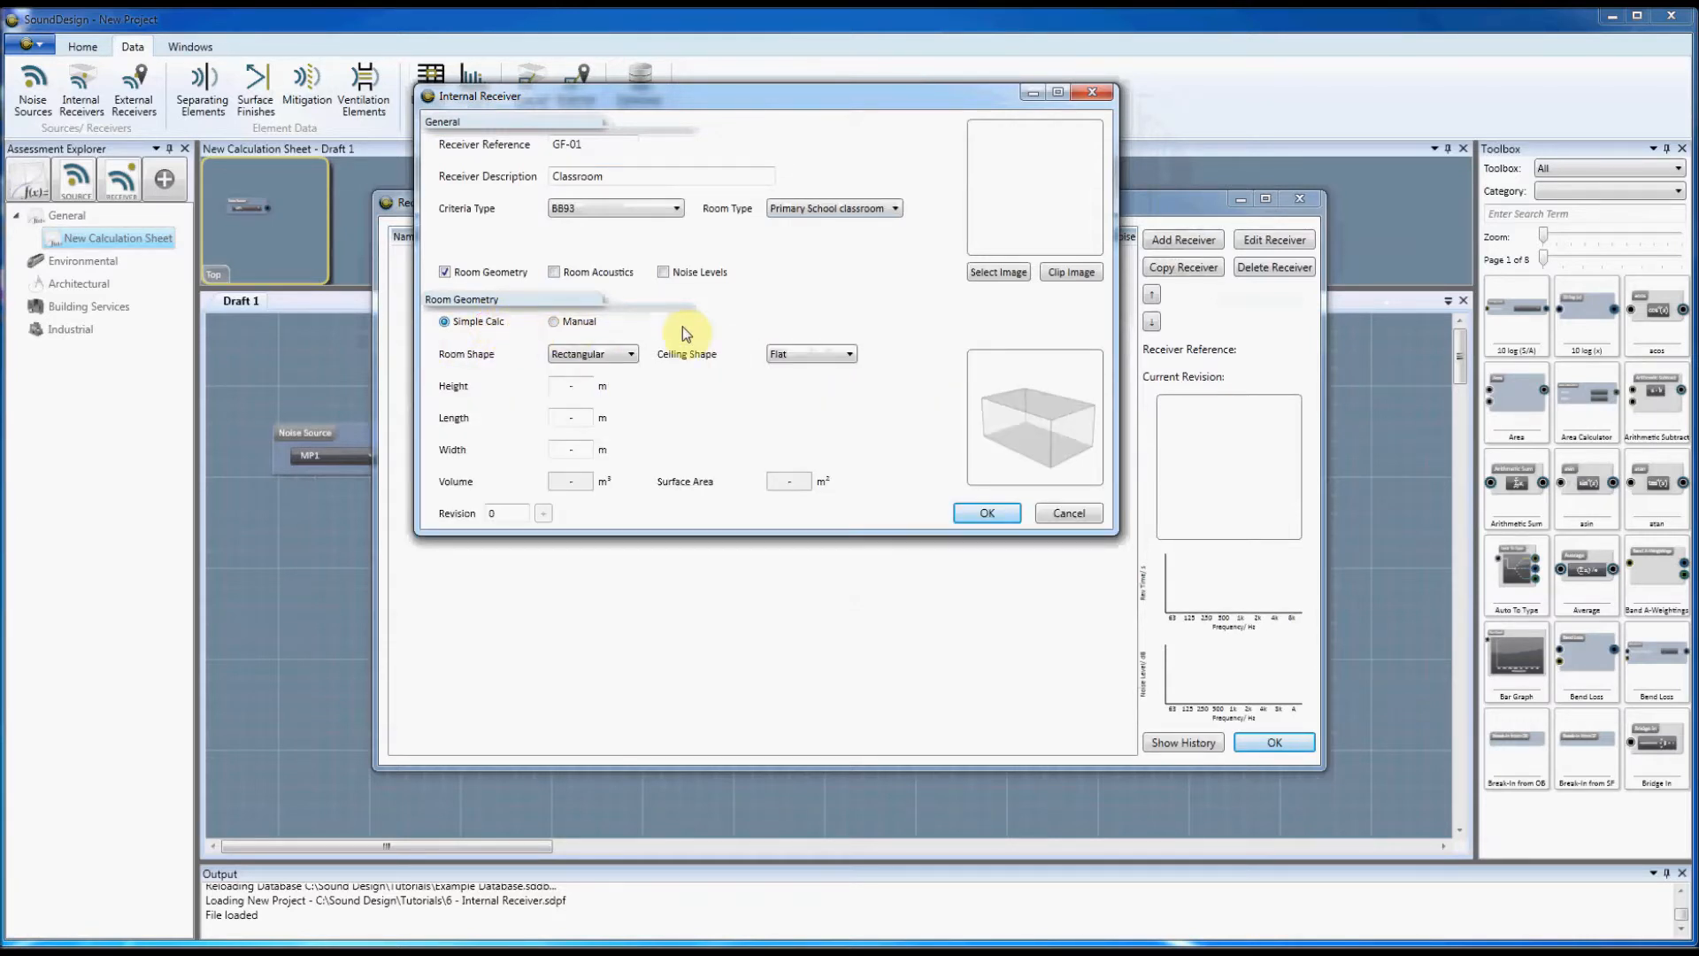
Try the Cylindrical and Non-Specific room shapes and return to Rectangular.
left_click(630, 356)
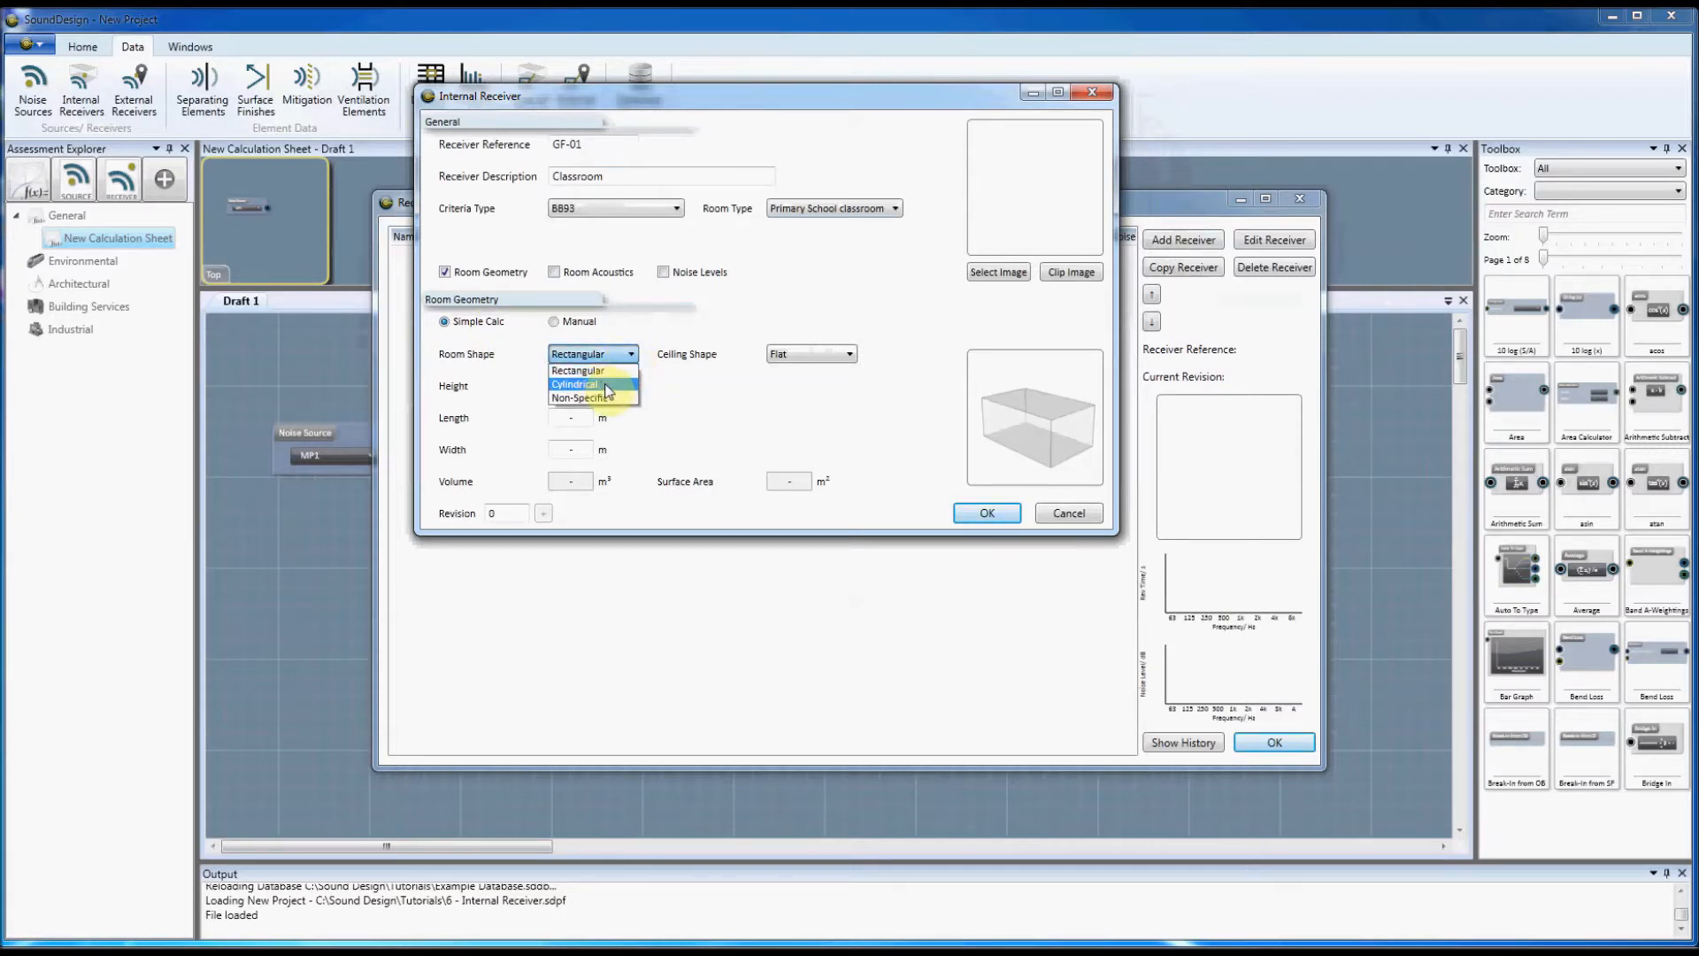
left_click(607, 386)
left_click(610, 356)
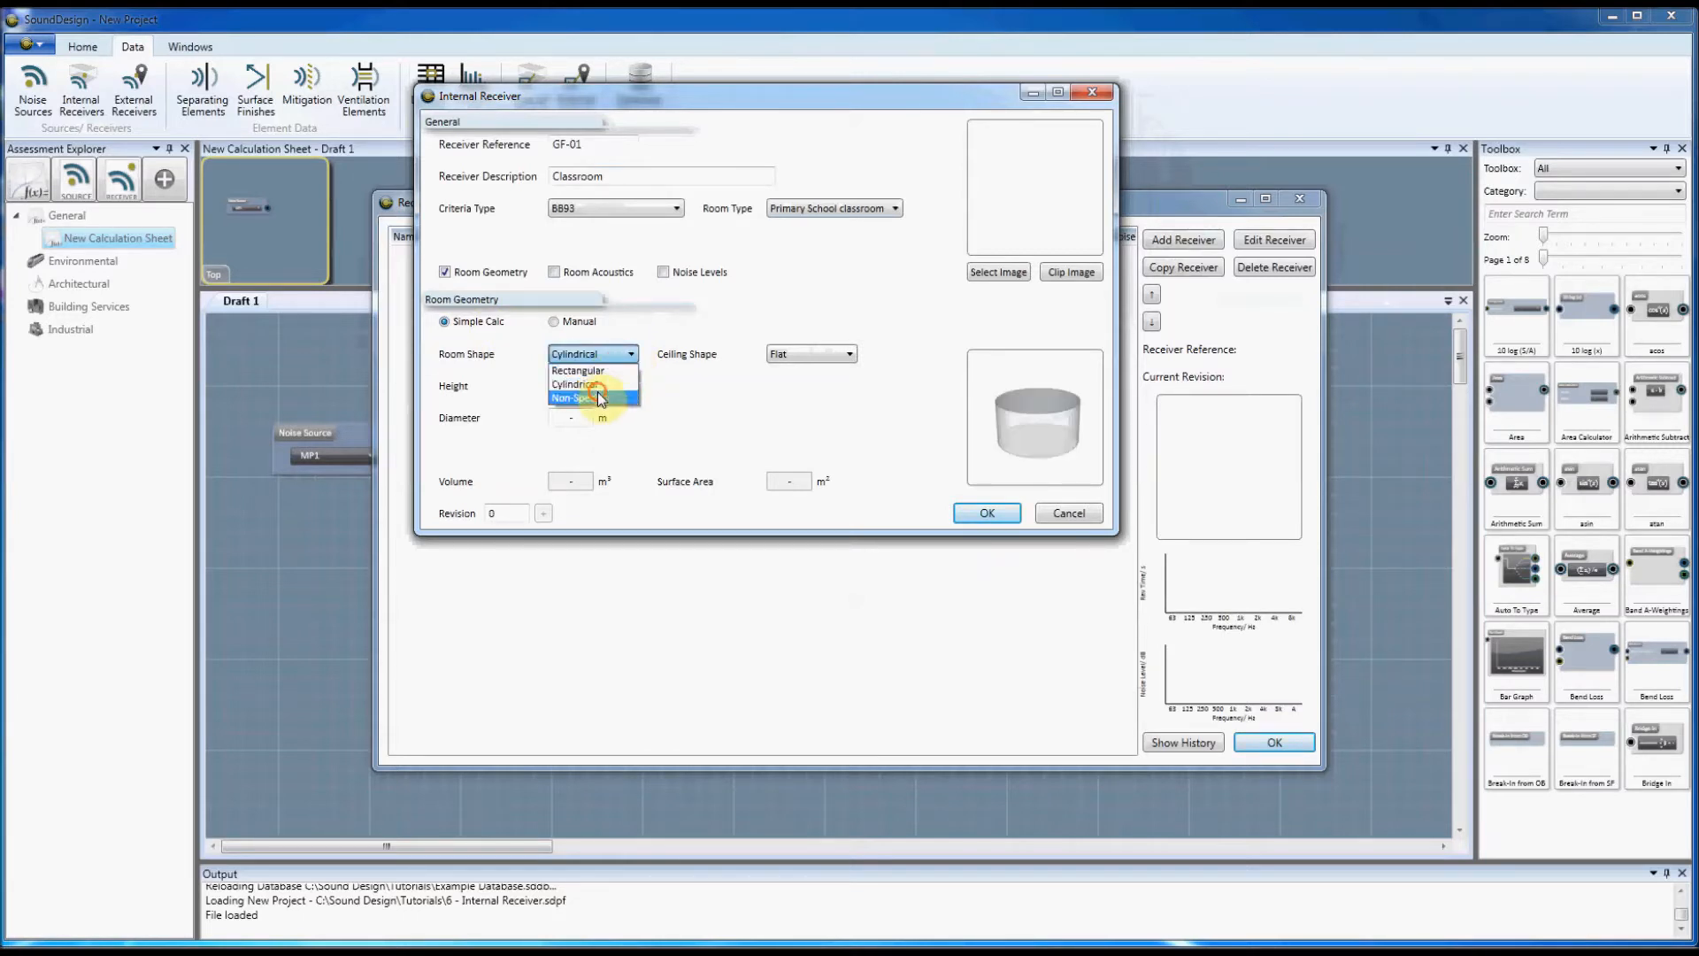
left_click(602, 398)
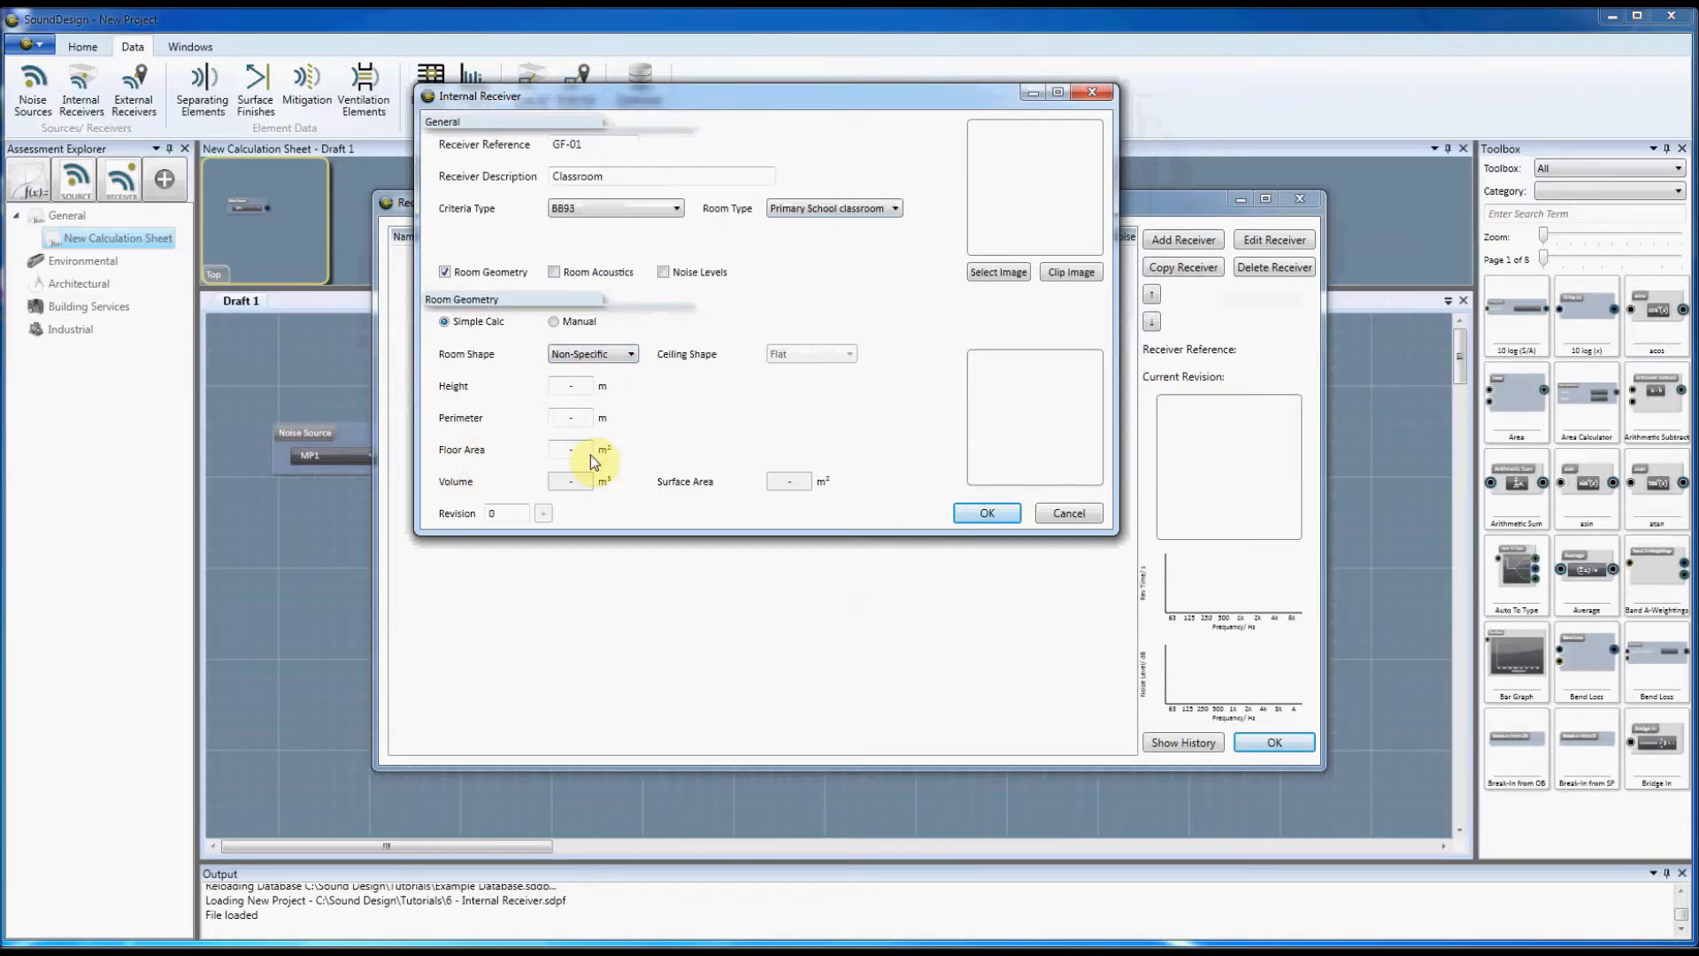
left_click(627, 358)
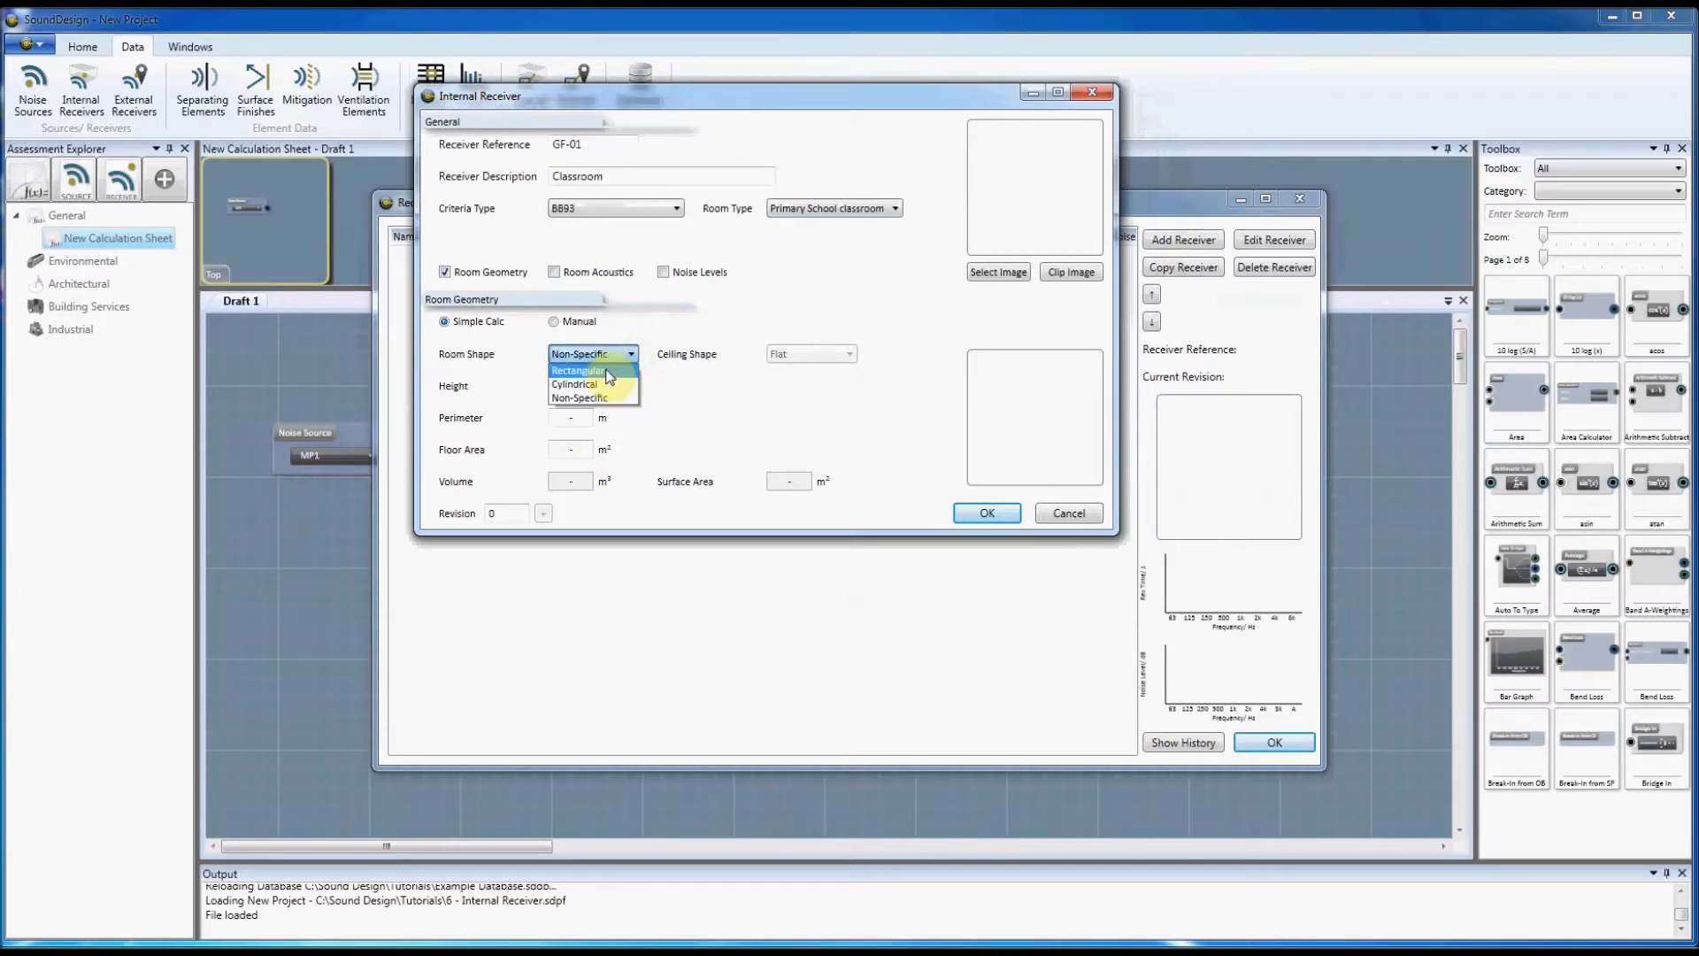
left_click(598, 371)
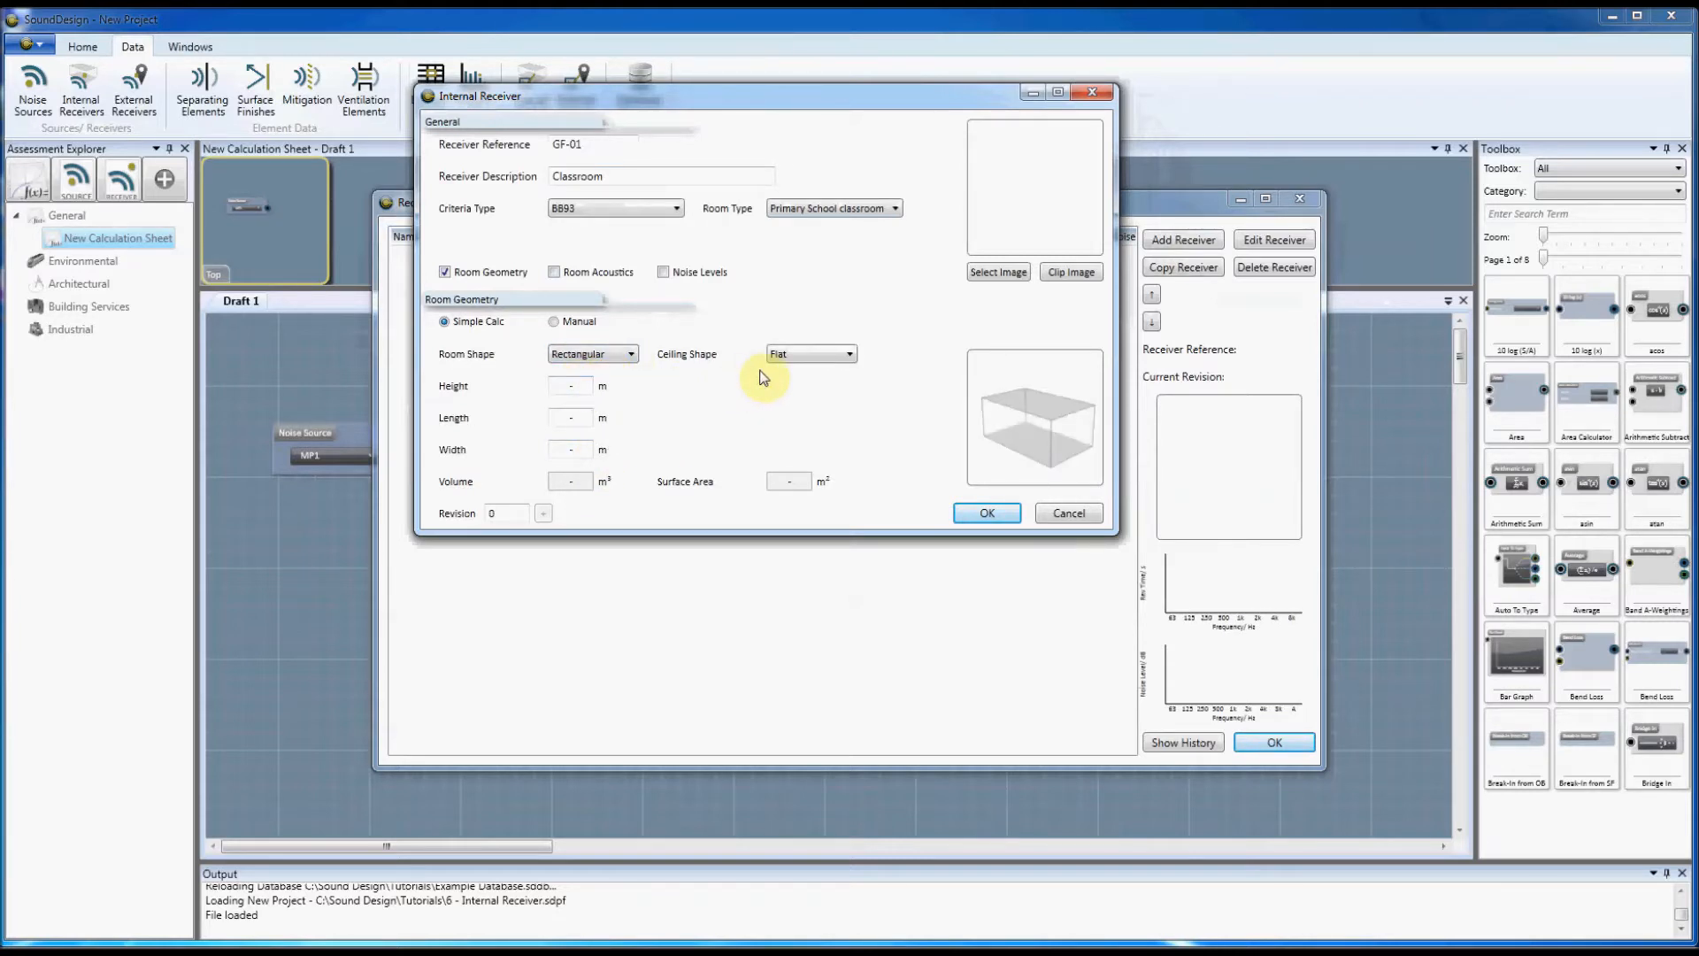
Try the Pitched and Pyramid ceiling shapes and settle on Sloped.
left_click(810, 355)
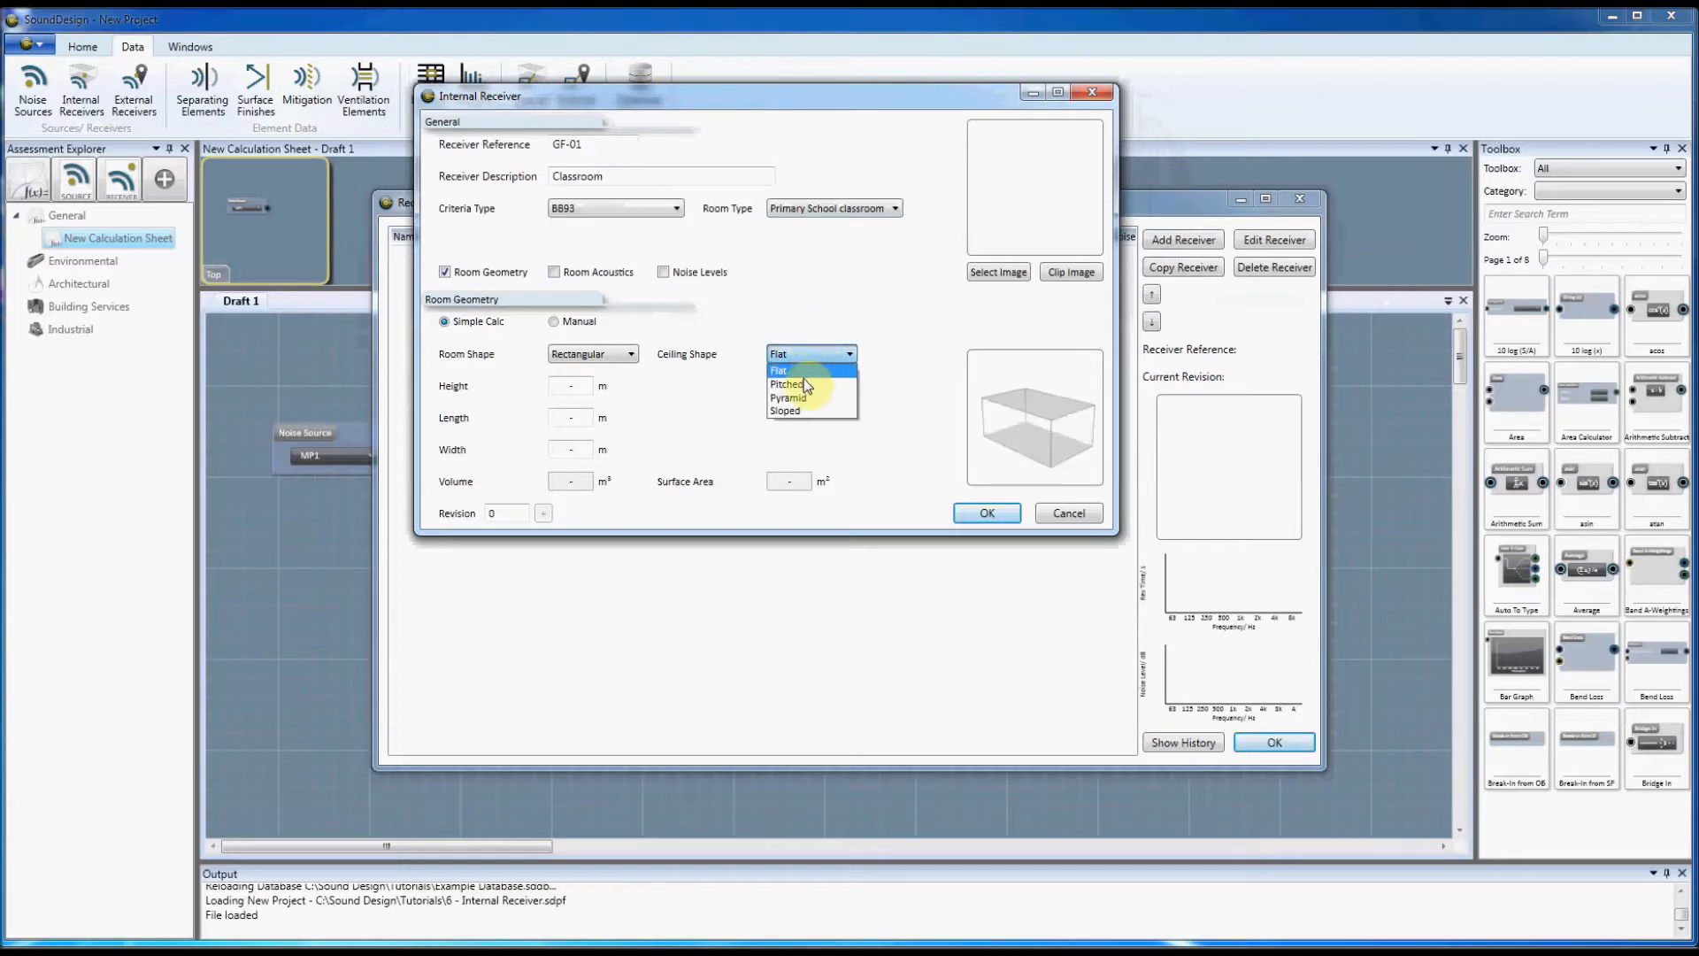
left_click(788, 384)
left_click(805, 358)
left_click(791, 398)
left_click(809, 358)
left_click(806, 413)
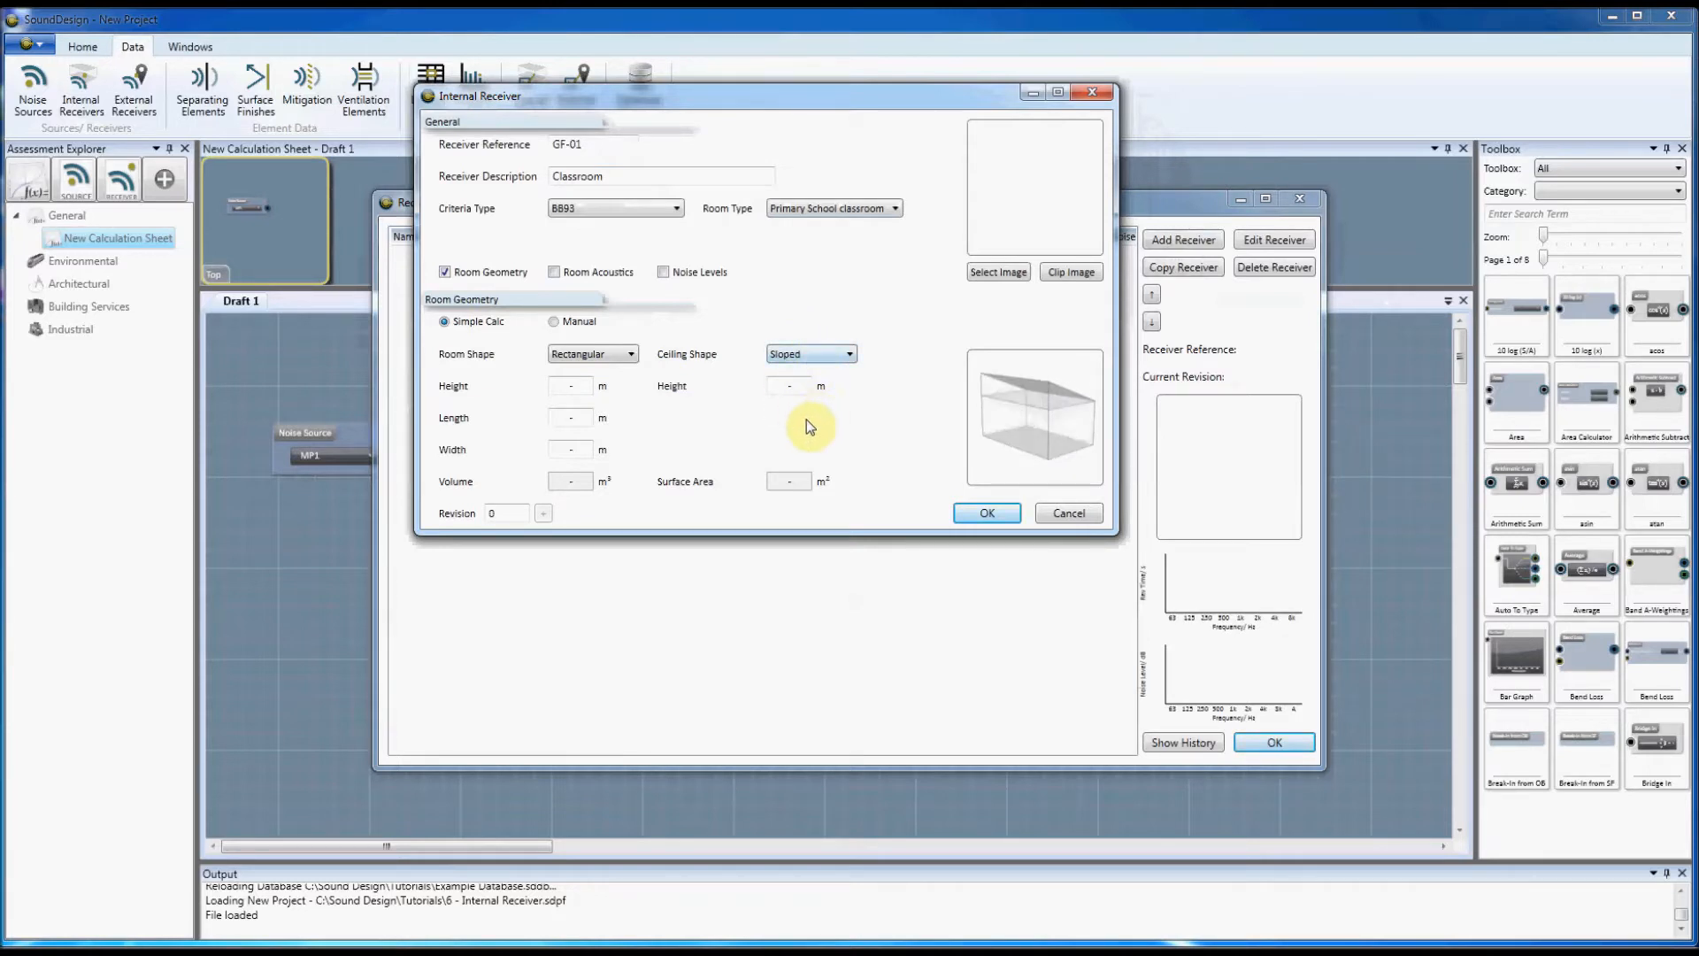
Set the room height to 2.8 m, length to 8 m, width to 7 m and sloped ceiling height to 1 m.
left_click(579, 386)
type("2.8")
key("Tab")
key("Tab")
type("7")
left_click(796, 386)
type("1")
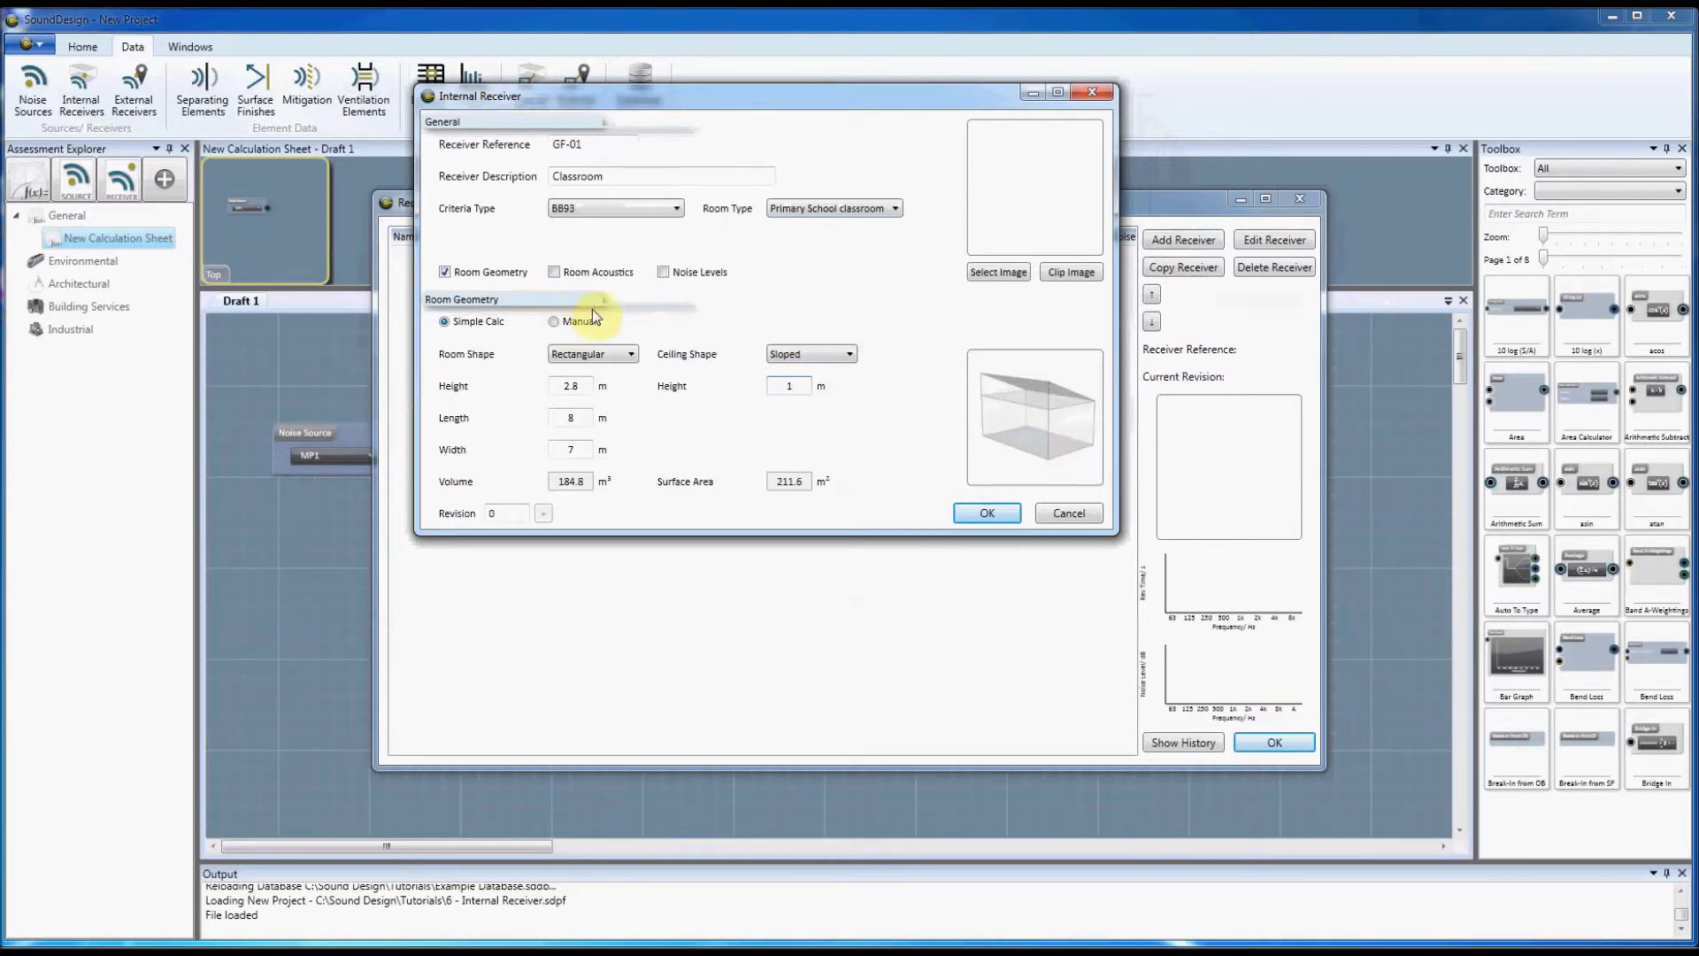
Show the Room Acoustics section and hide the Room Geometry section.
left_click(555, 272)
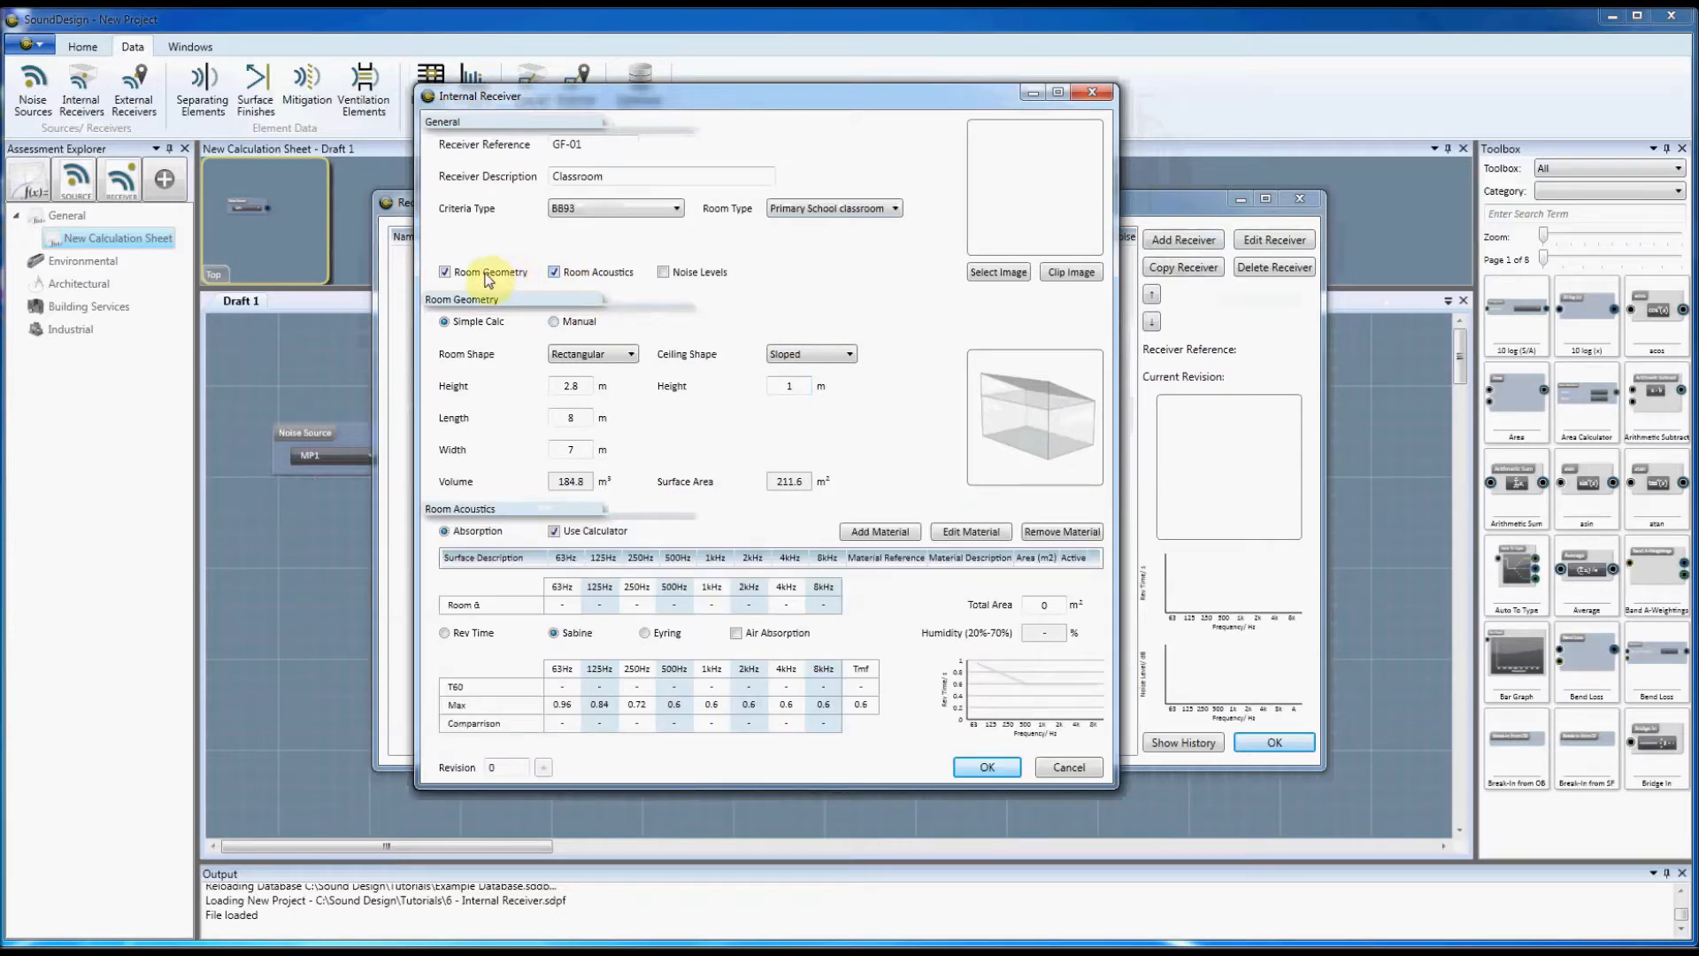
left_click(445, 272)
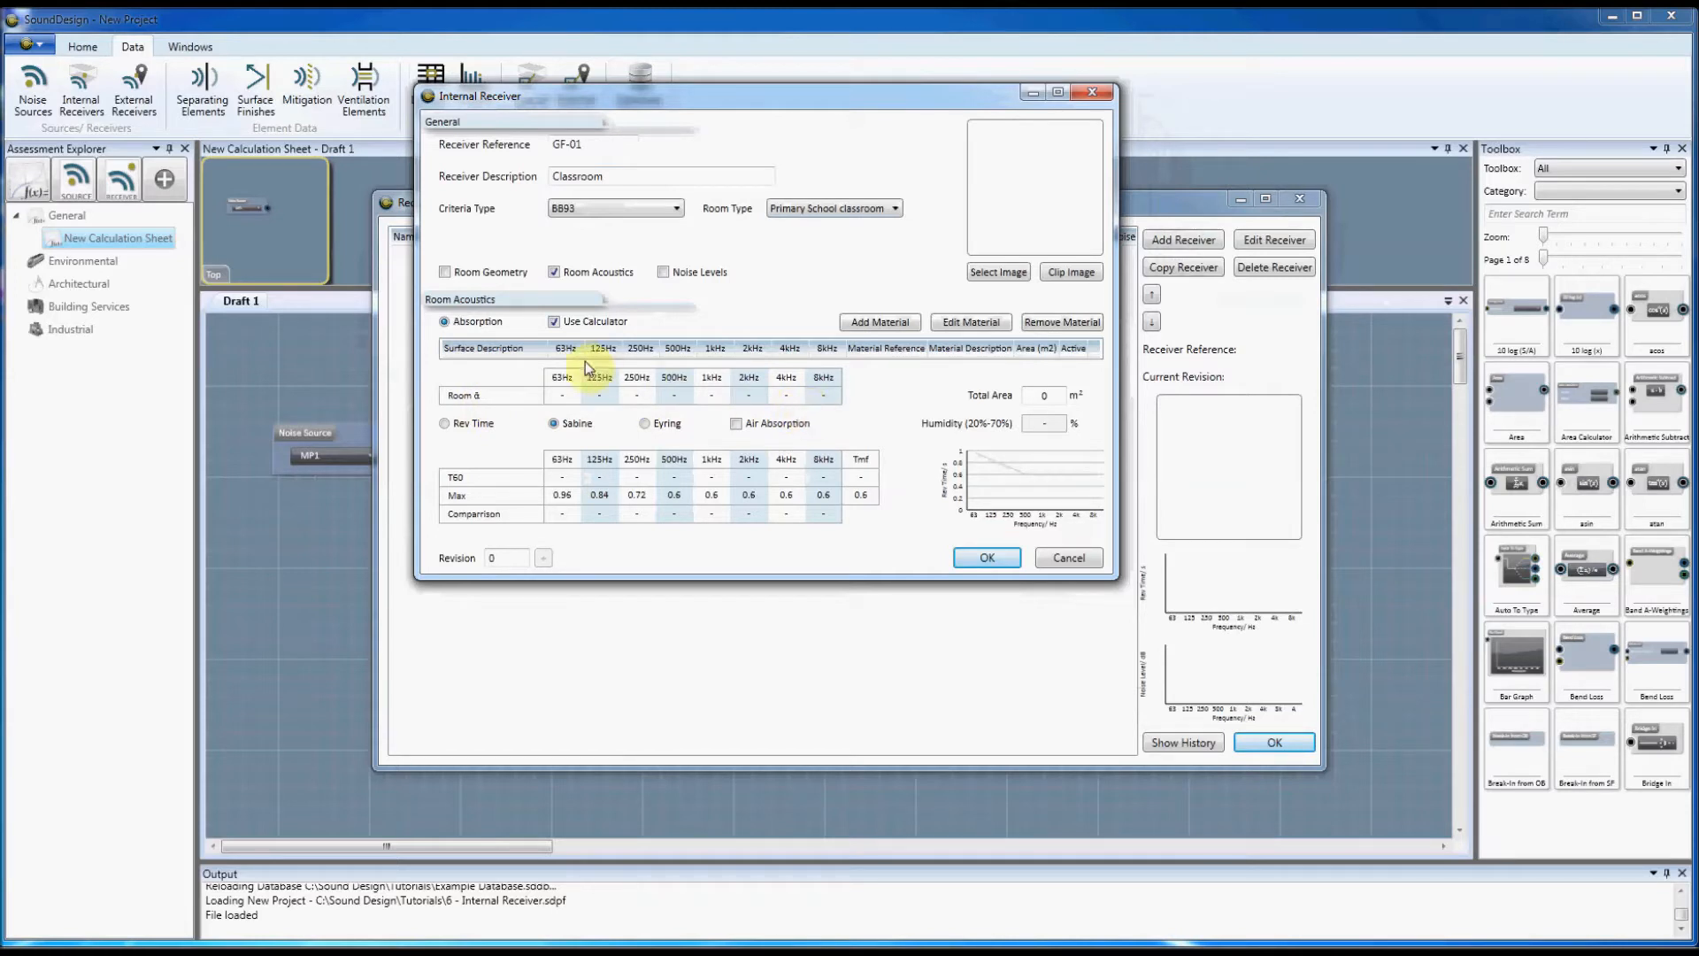
Check absorption entry without the calculator and the Rev Time option, and return to Absorption with Use Calculator enabled.
left_click(555, 322)
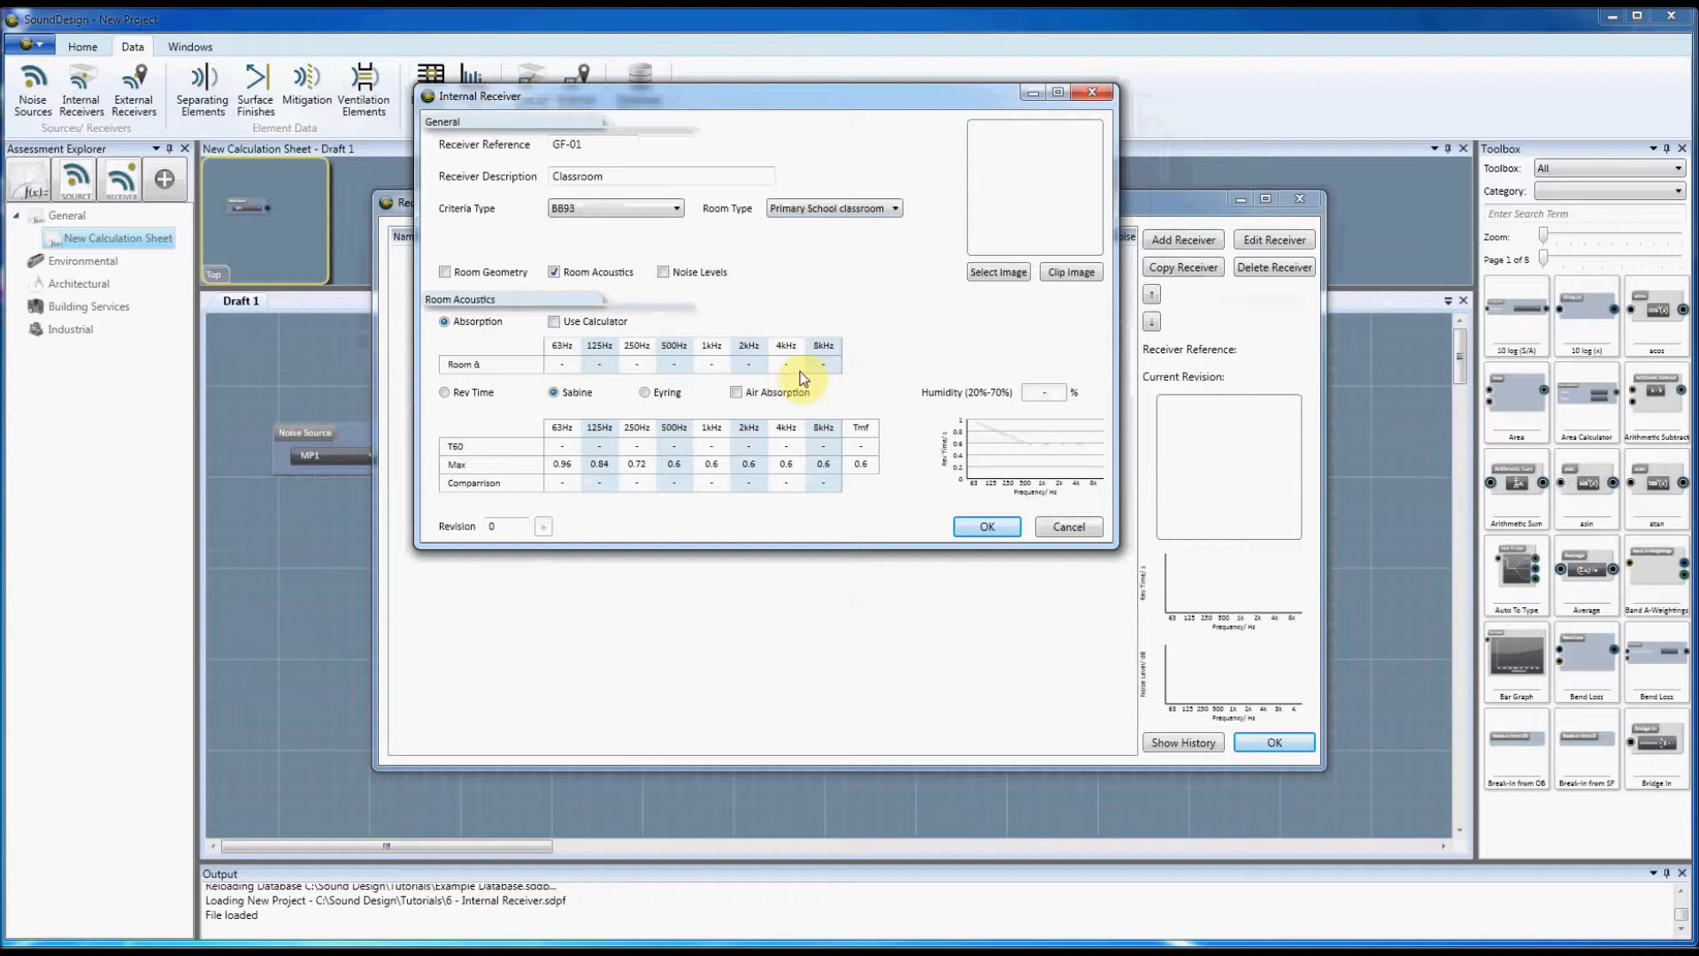
left_click(446, 394)
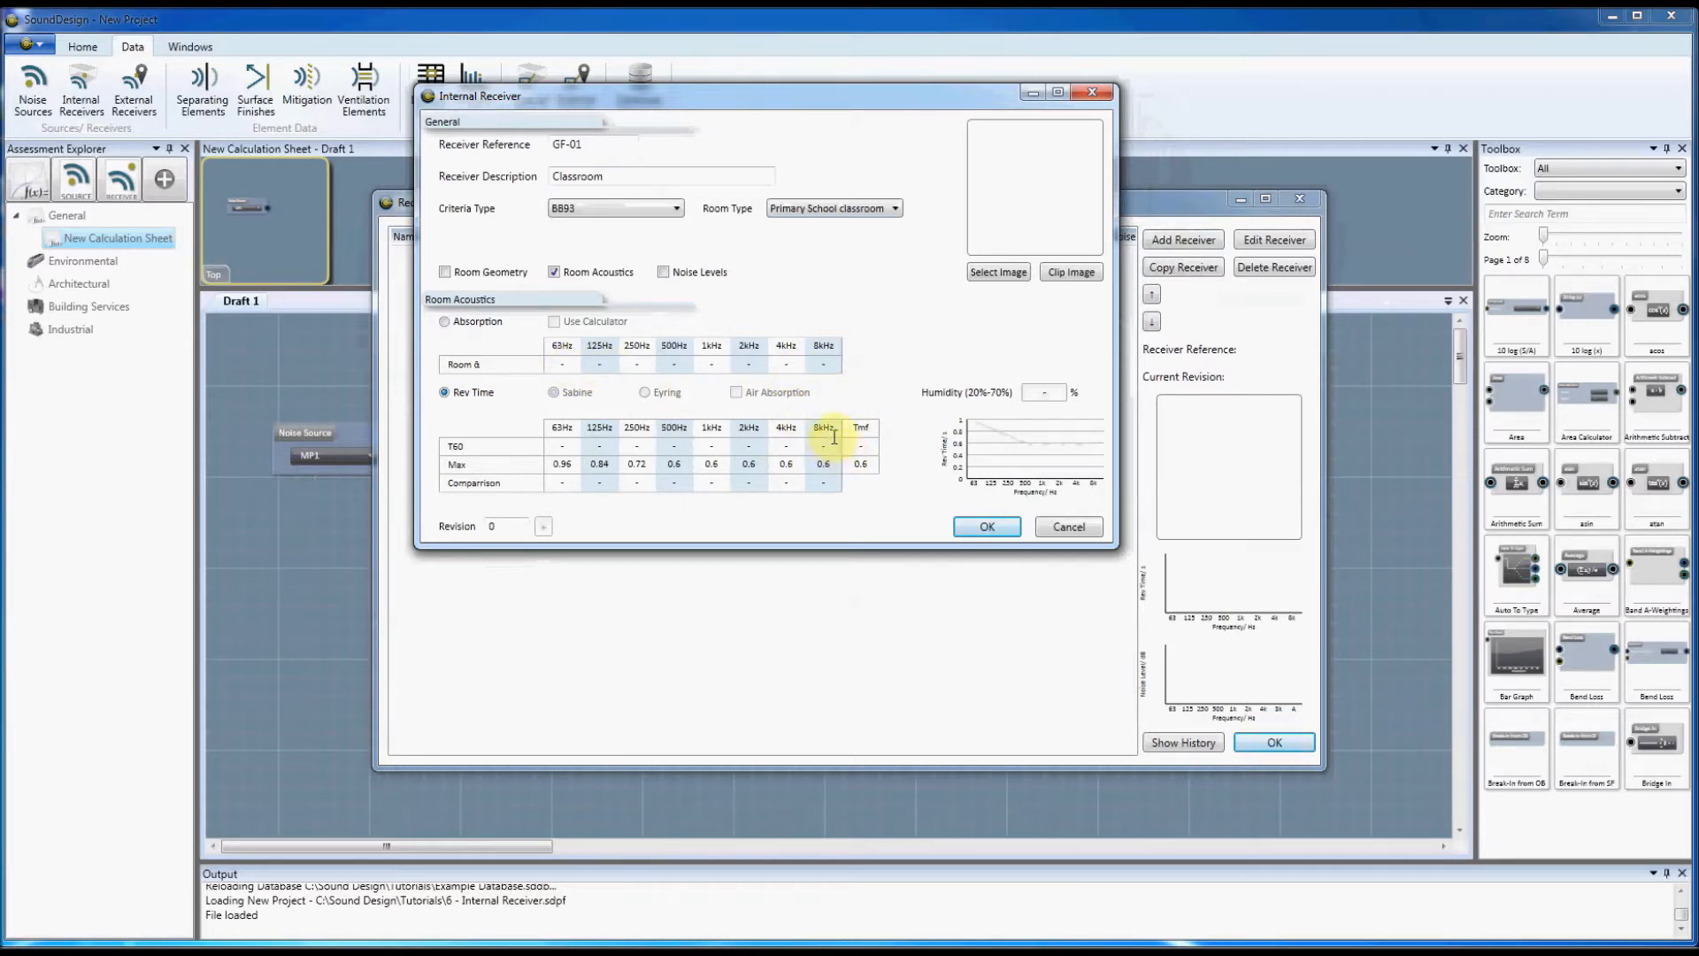
left_click(443, 322)
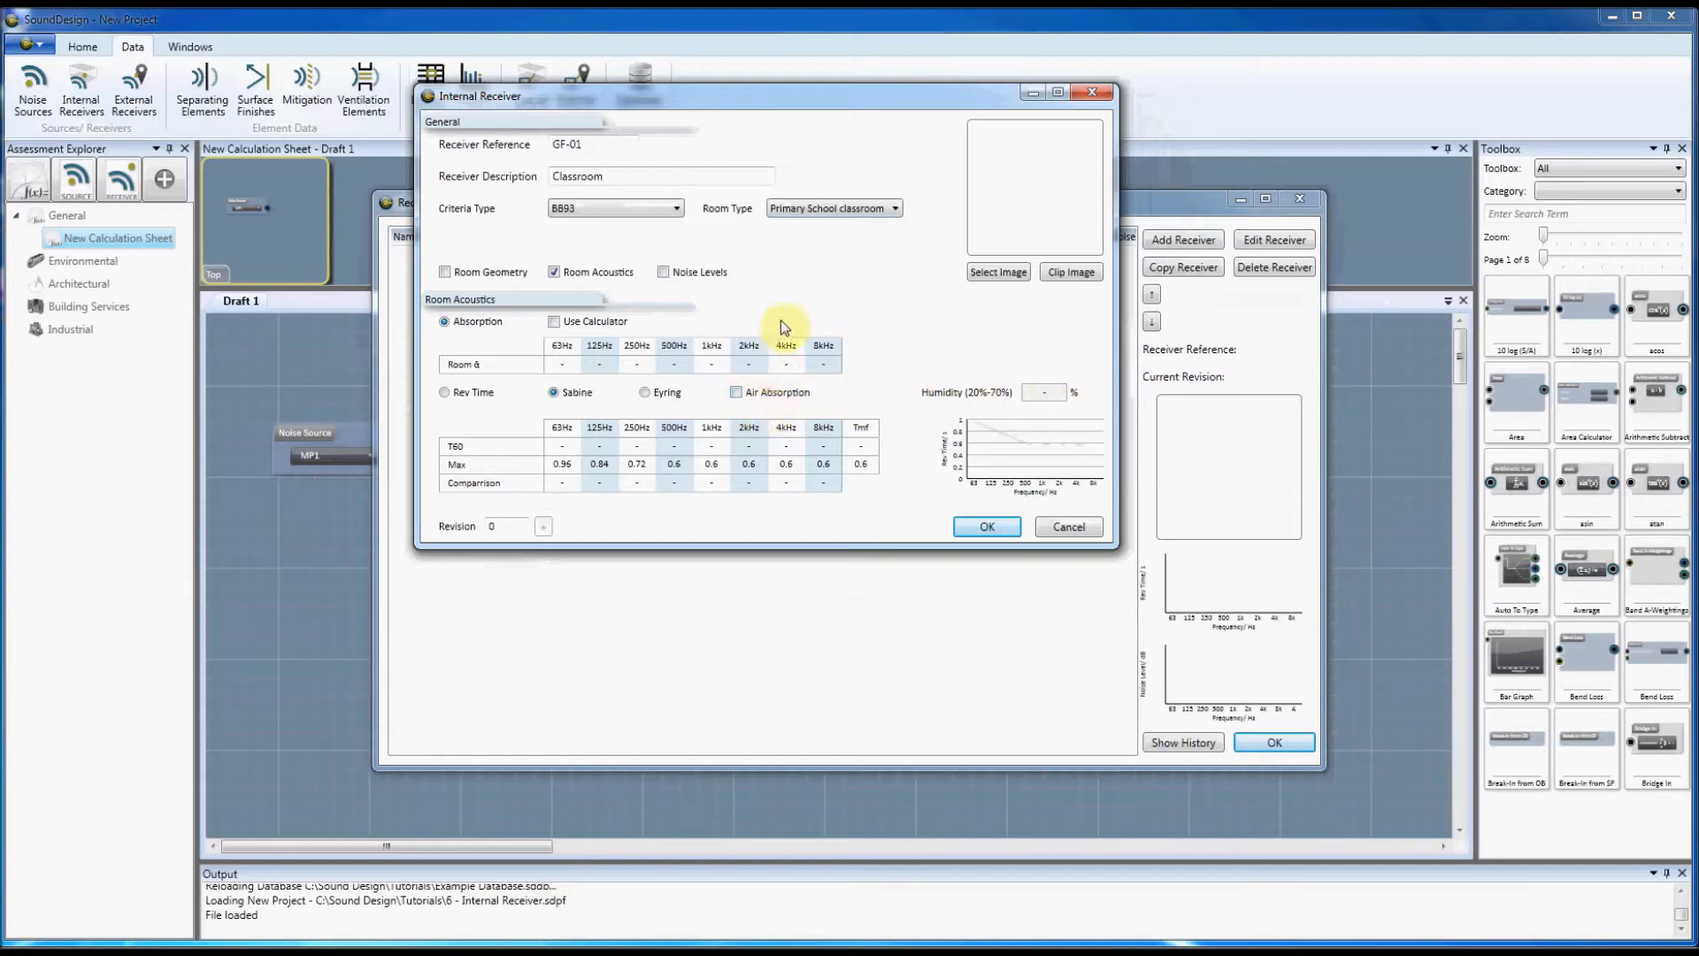
left_click(555, 321)
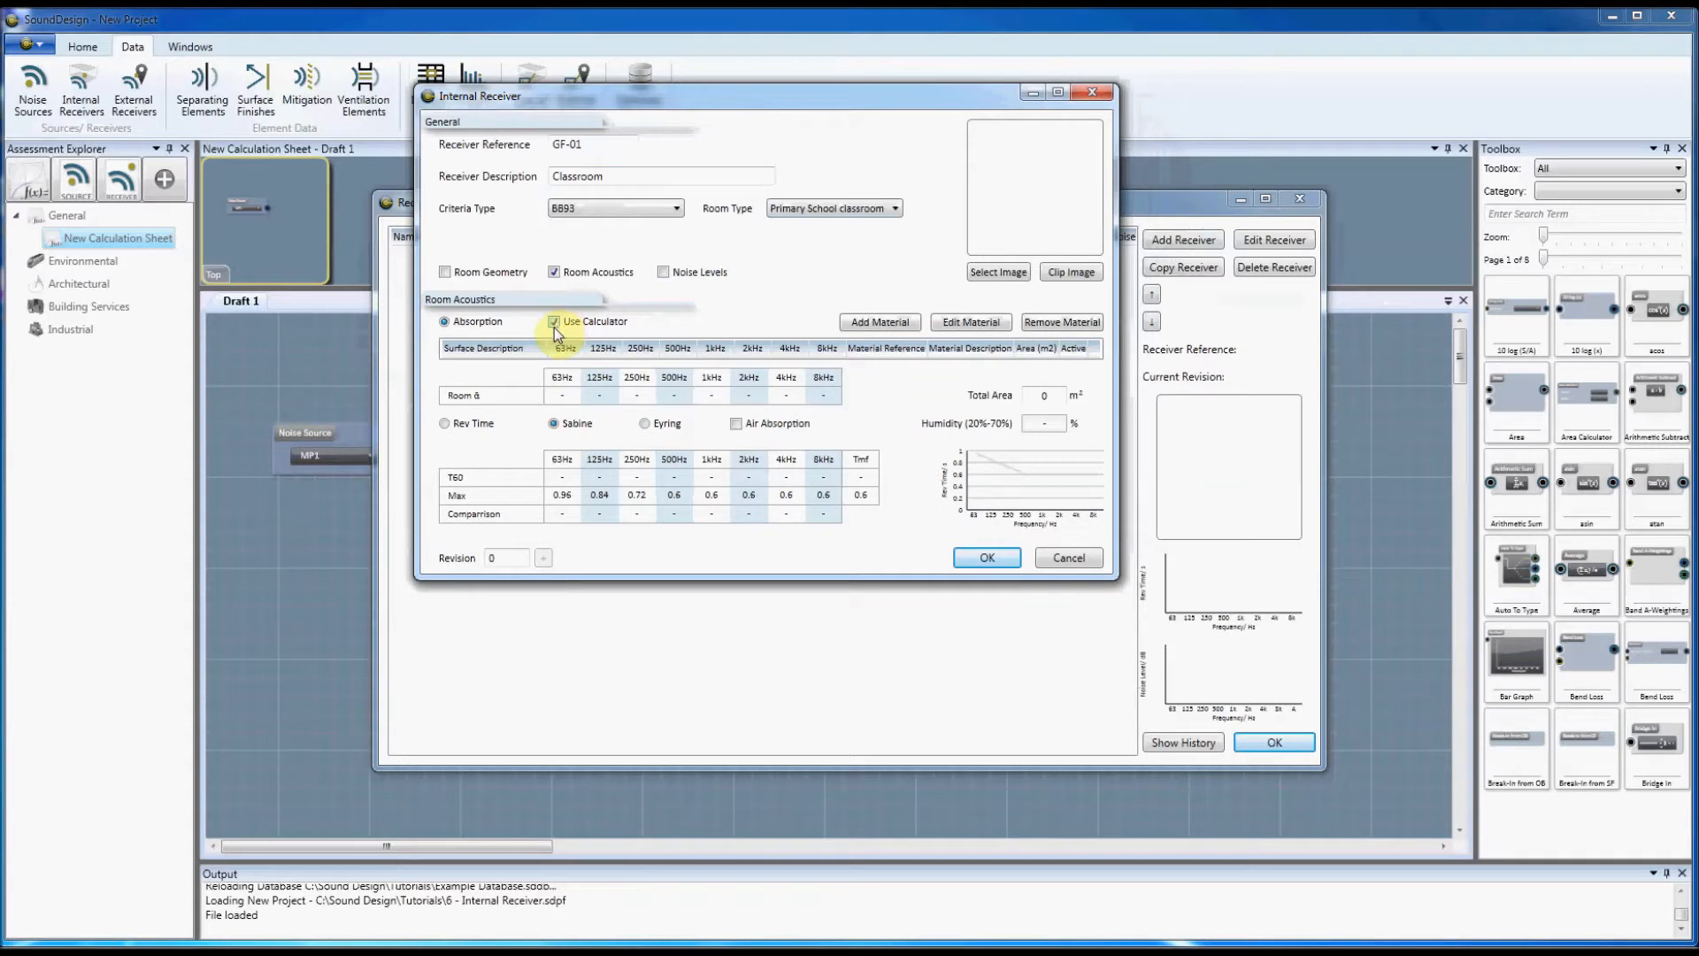
Start a new receiver material linked to FF-01 with the surface description "Floor - Carpet".
left_click(879, 322)
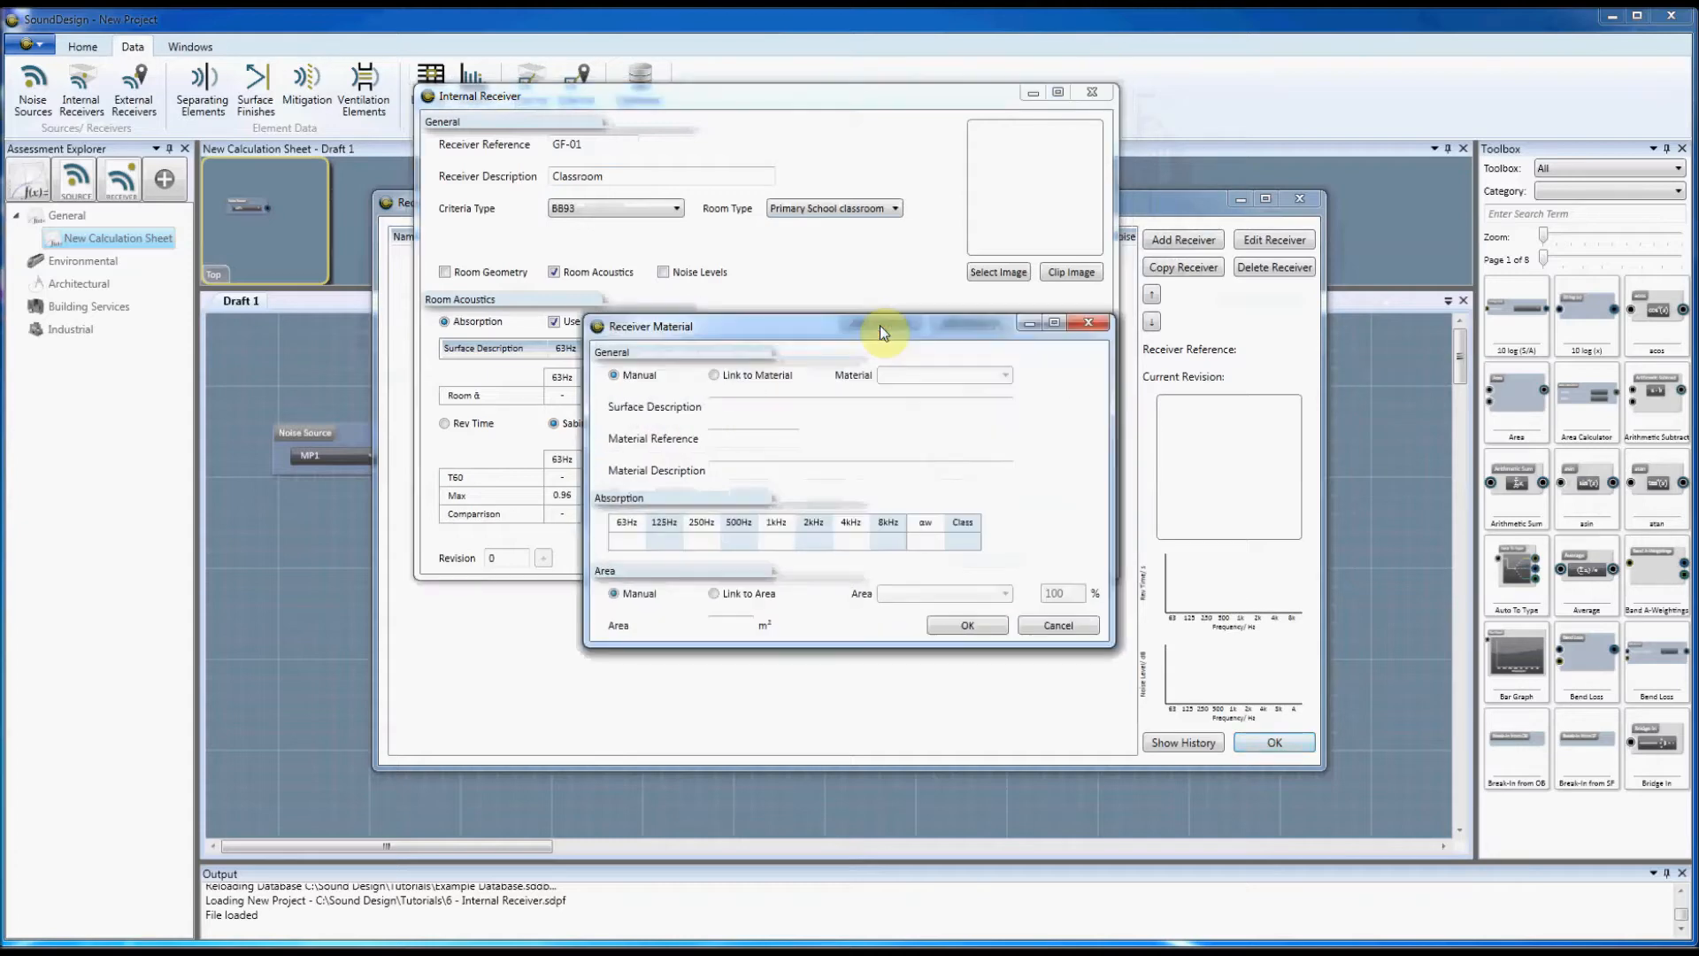
left_click_drag(878, 324, 752, 347)
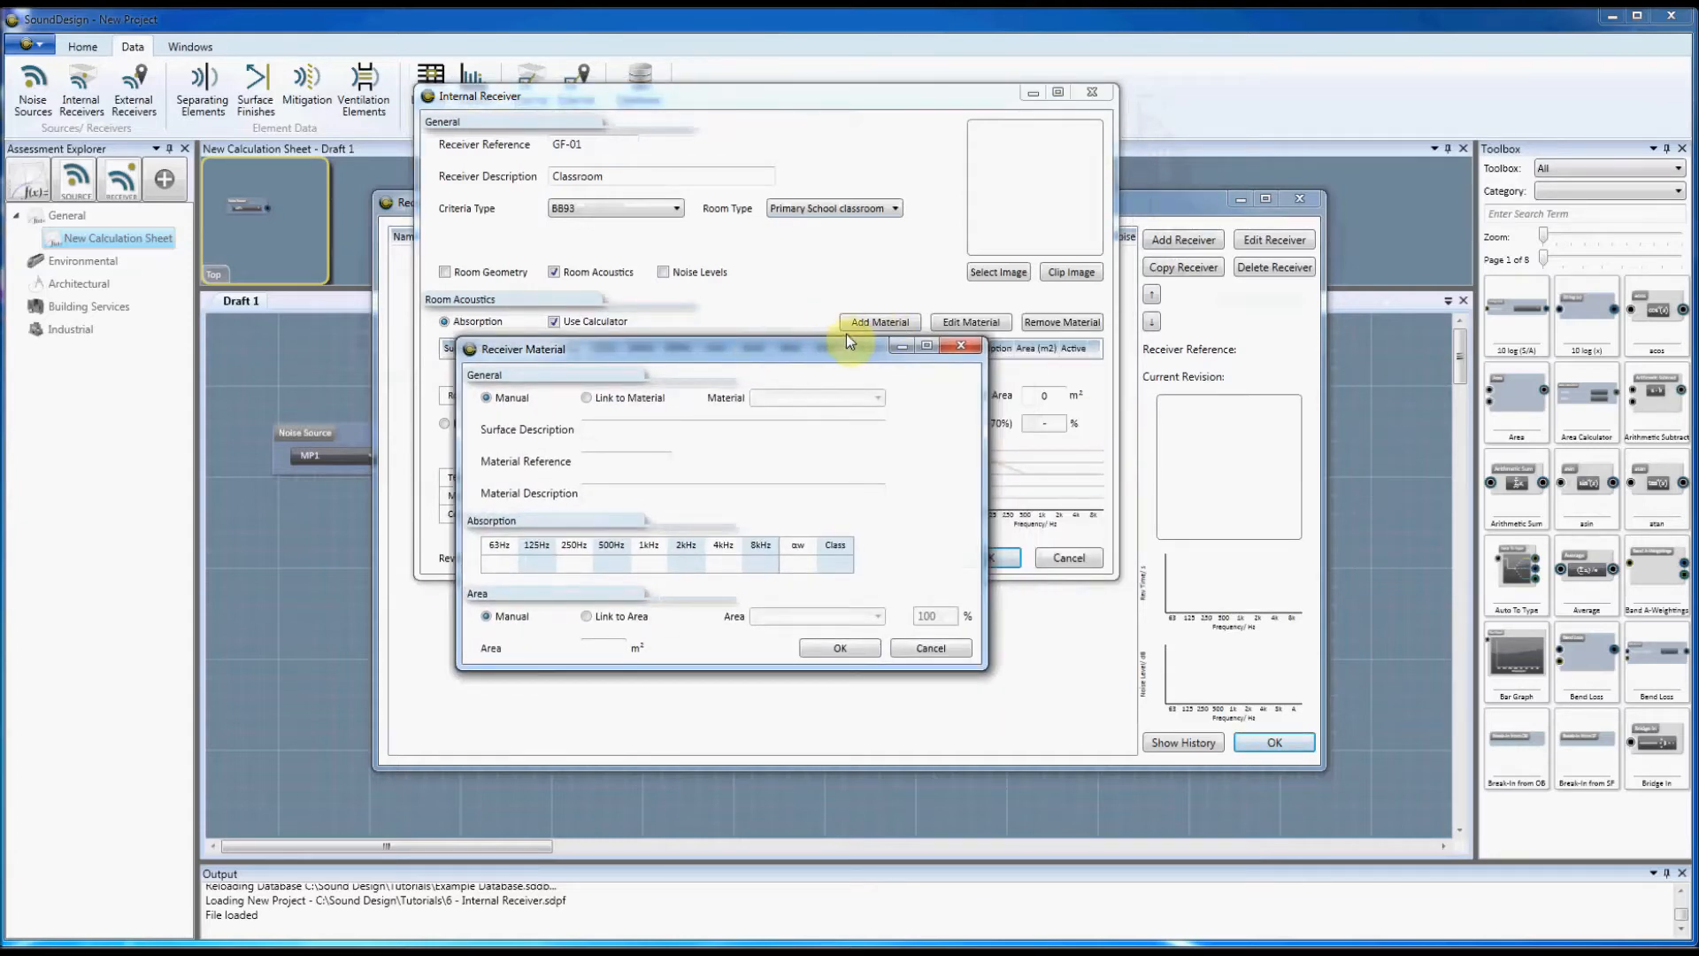
left_click(586, 398)
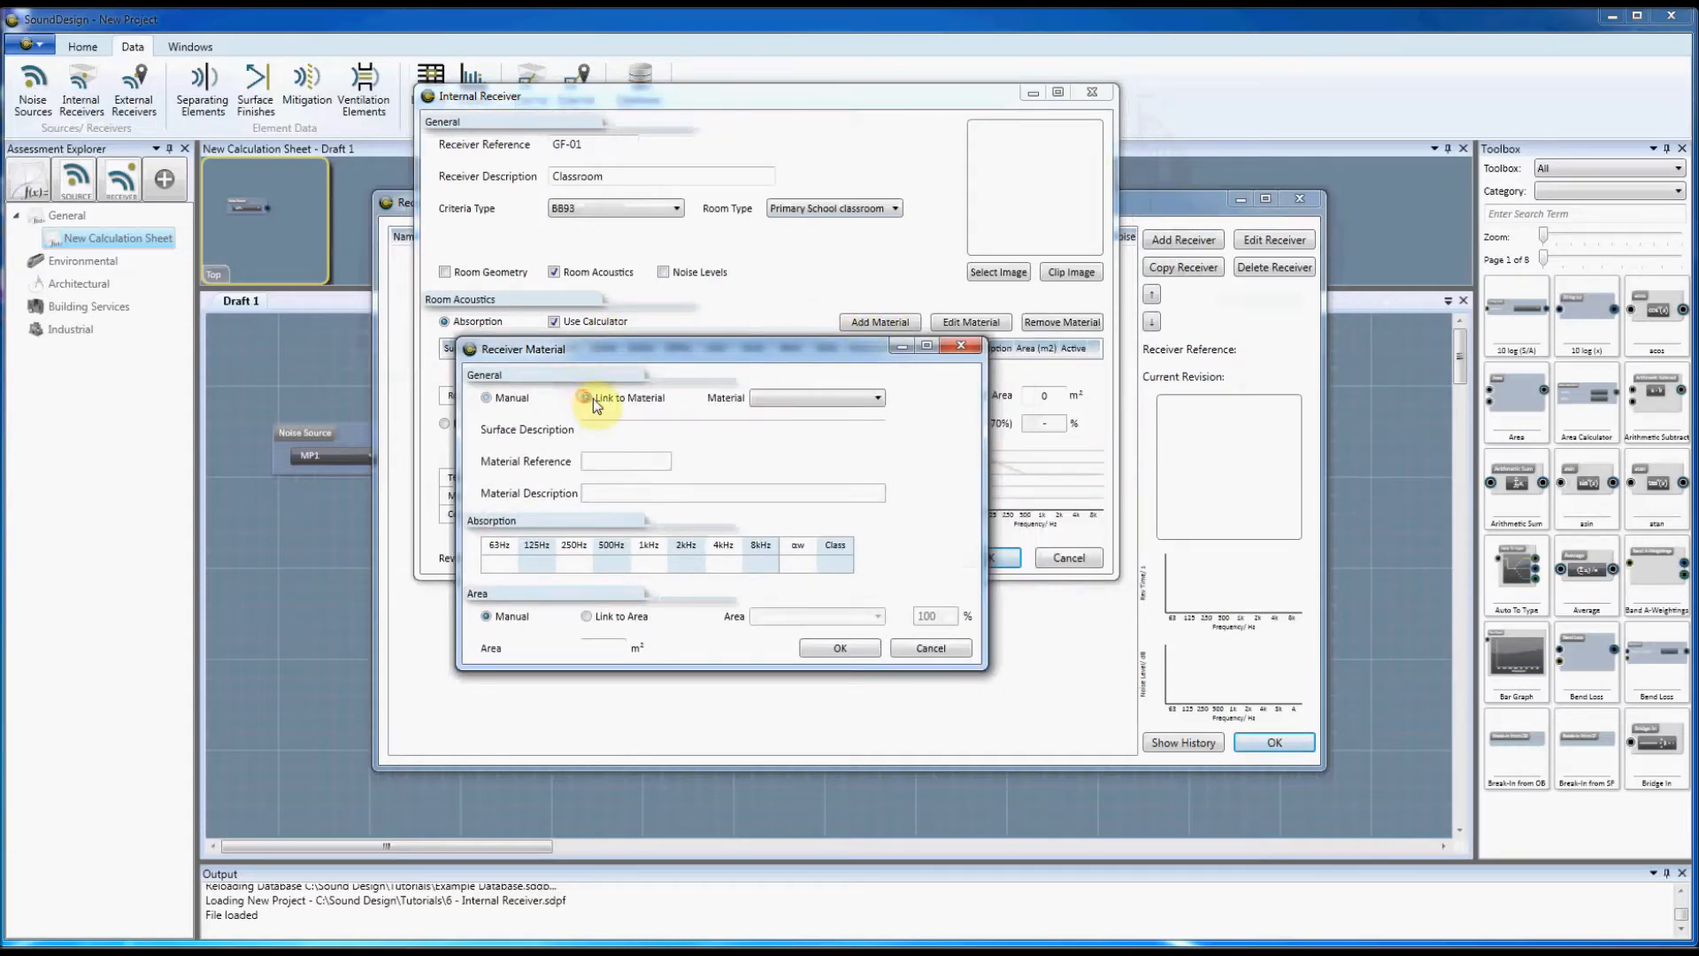
left_click(788, 397)
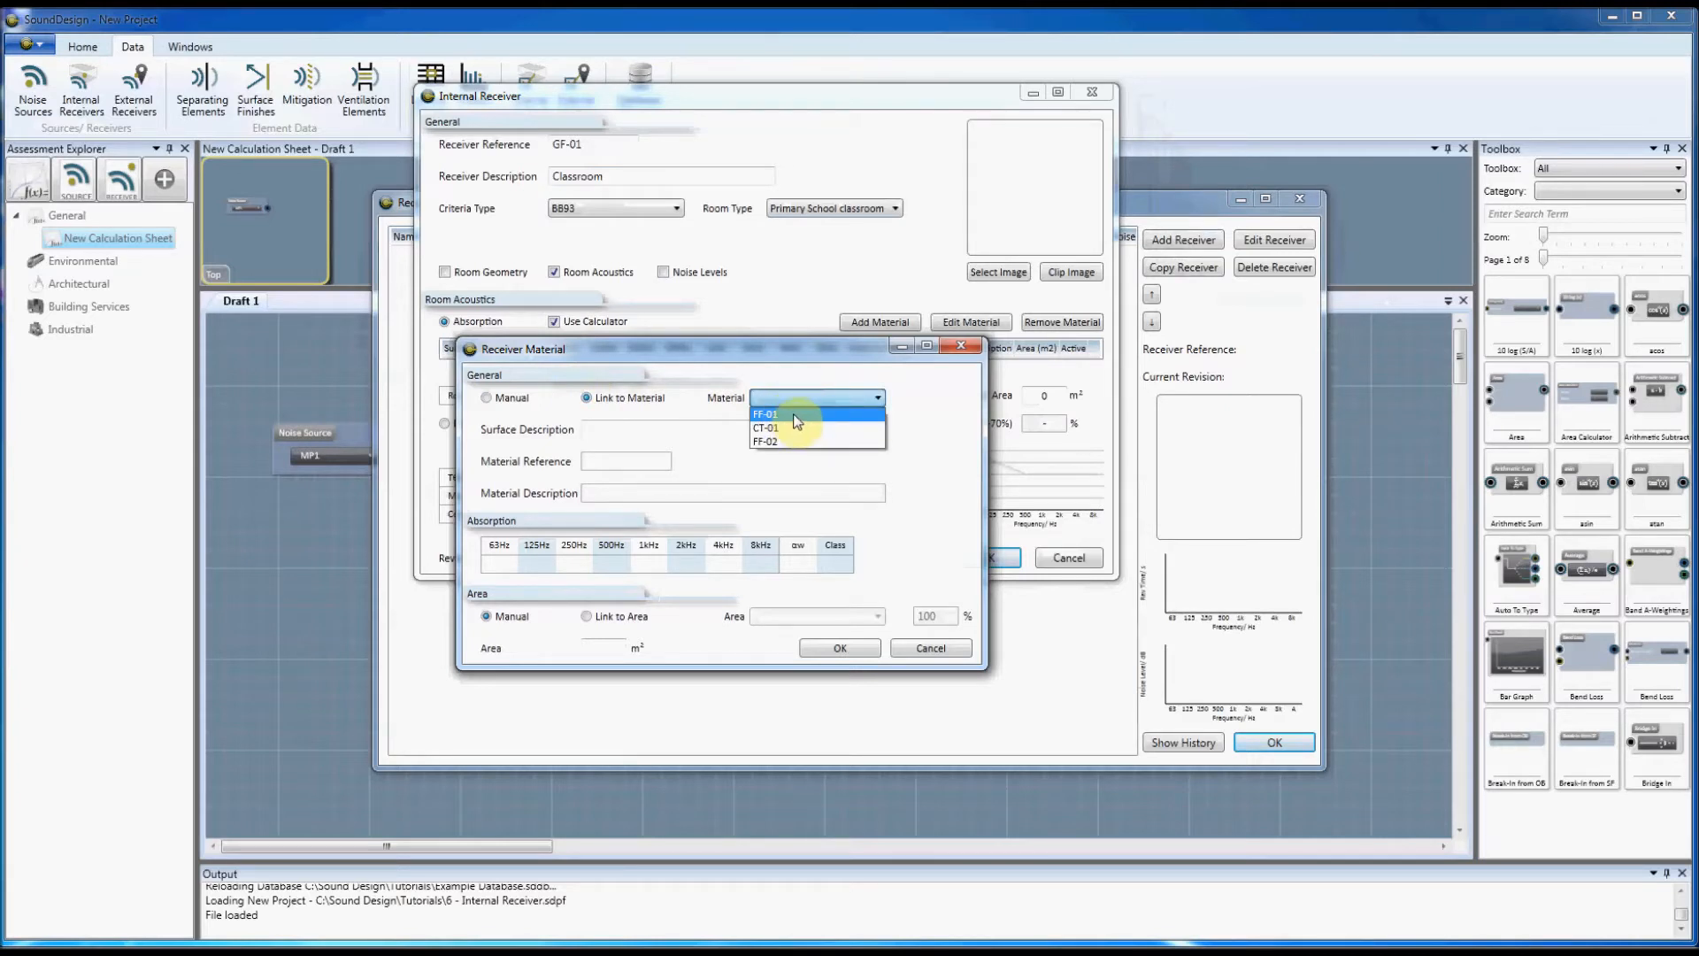
left_click(793, 415)
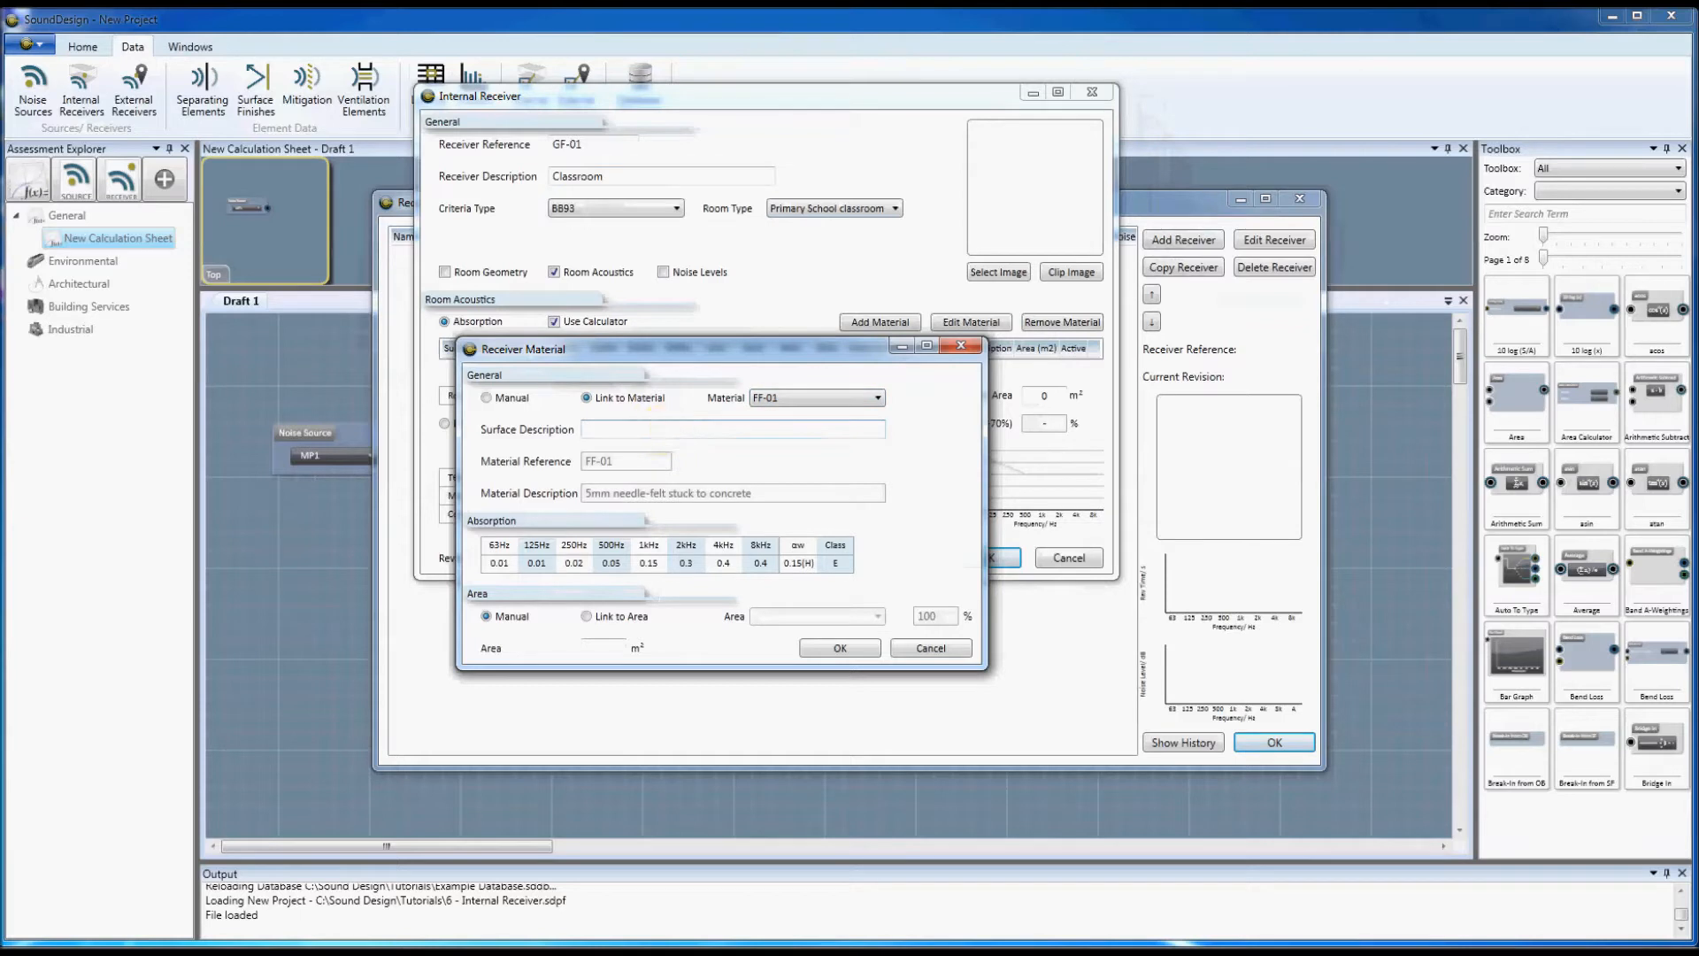
type("Floor - Carpet")
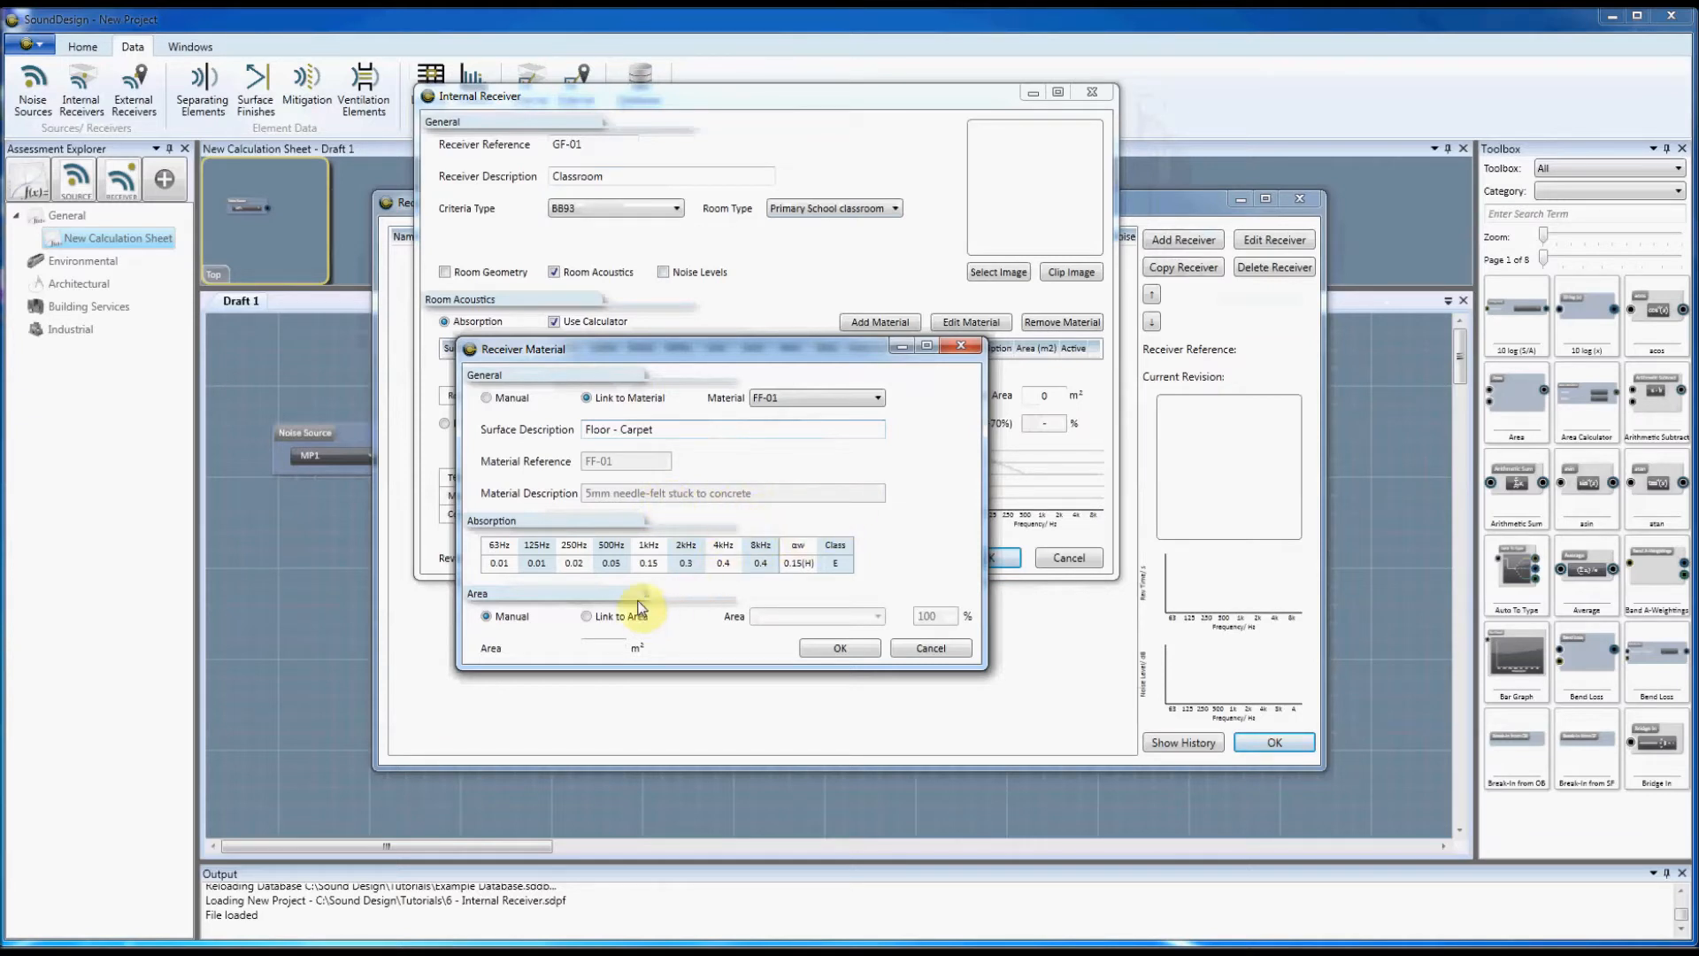
Link the carpet's area to 70% of the Floor and add the material to the receiver.
left_click(591, 617)
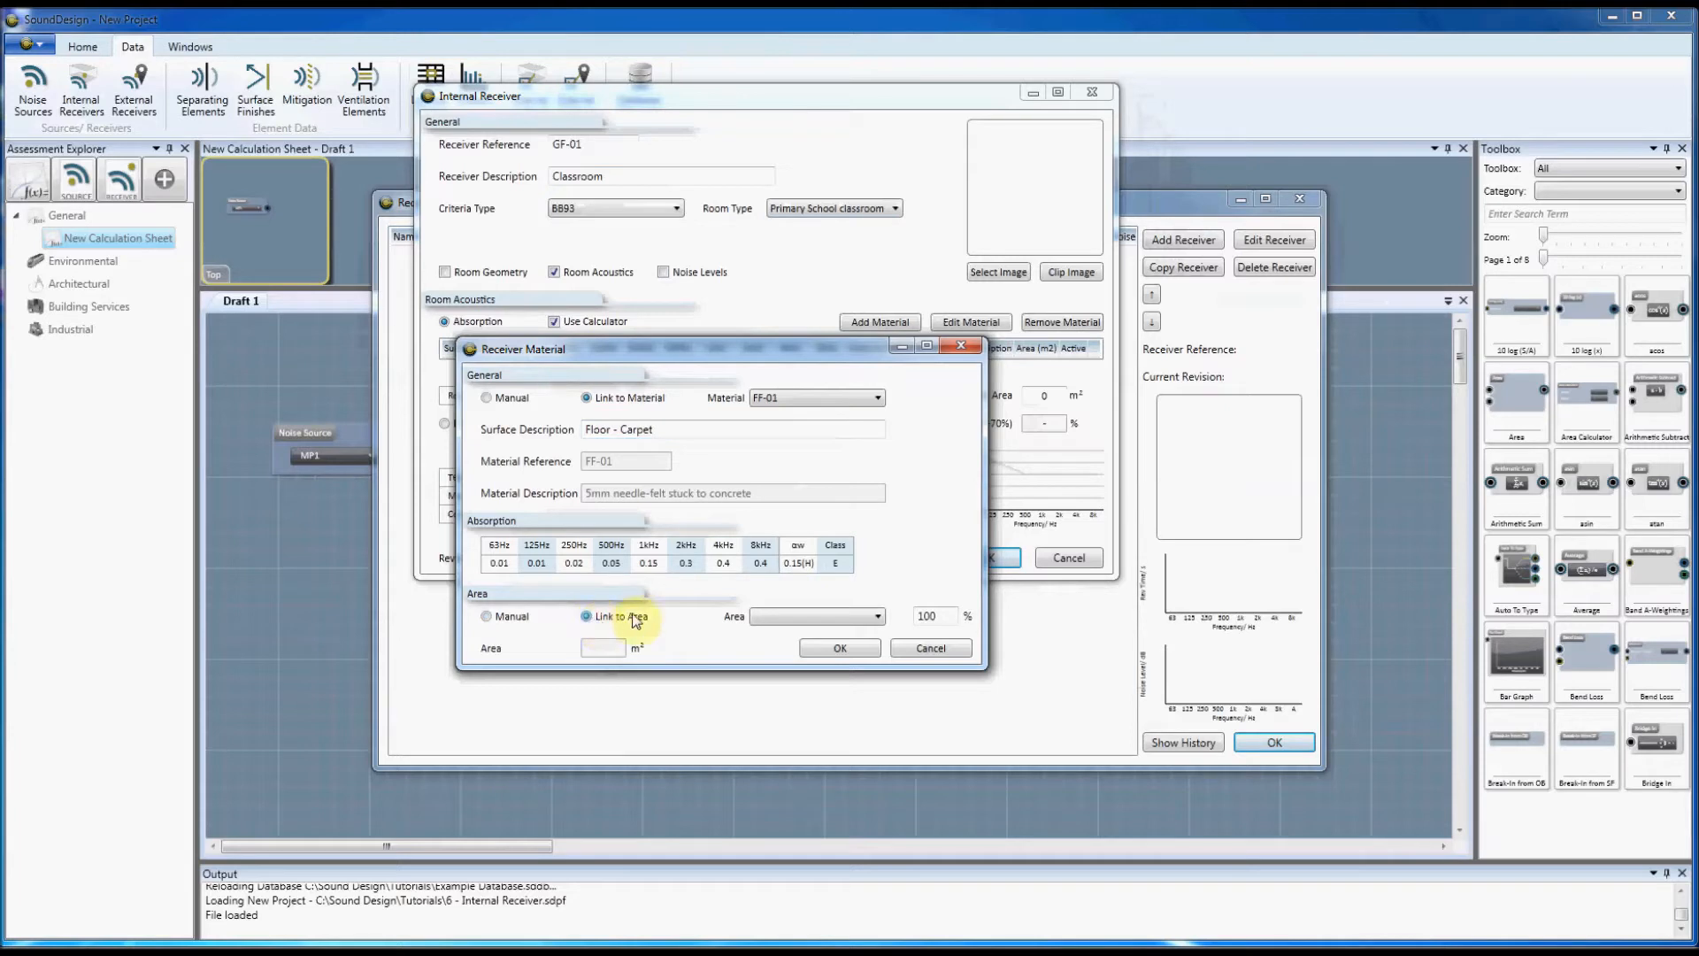
left_click(813, 613)
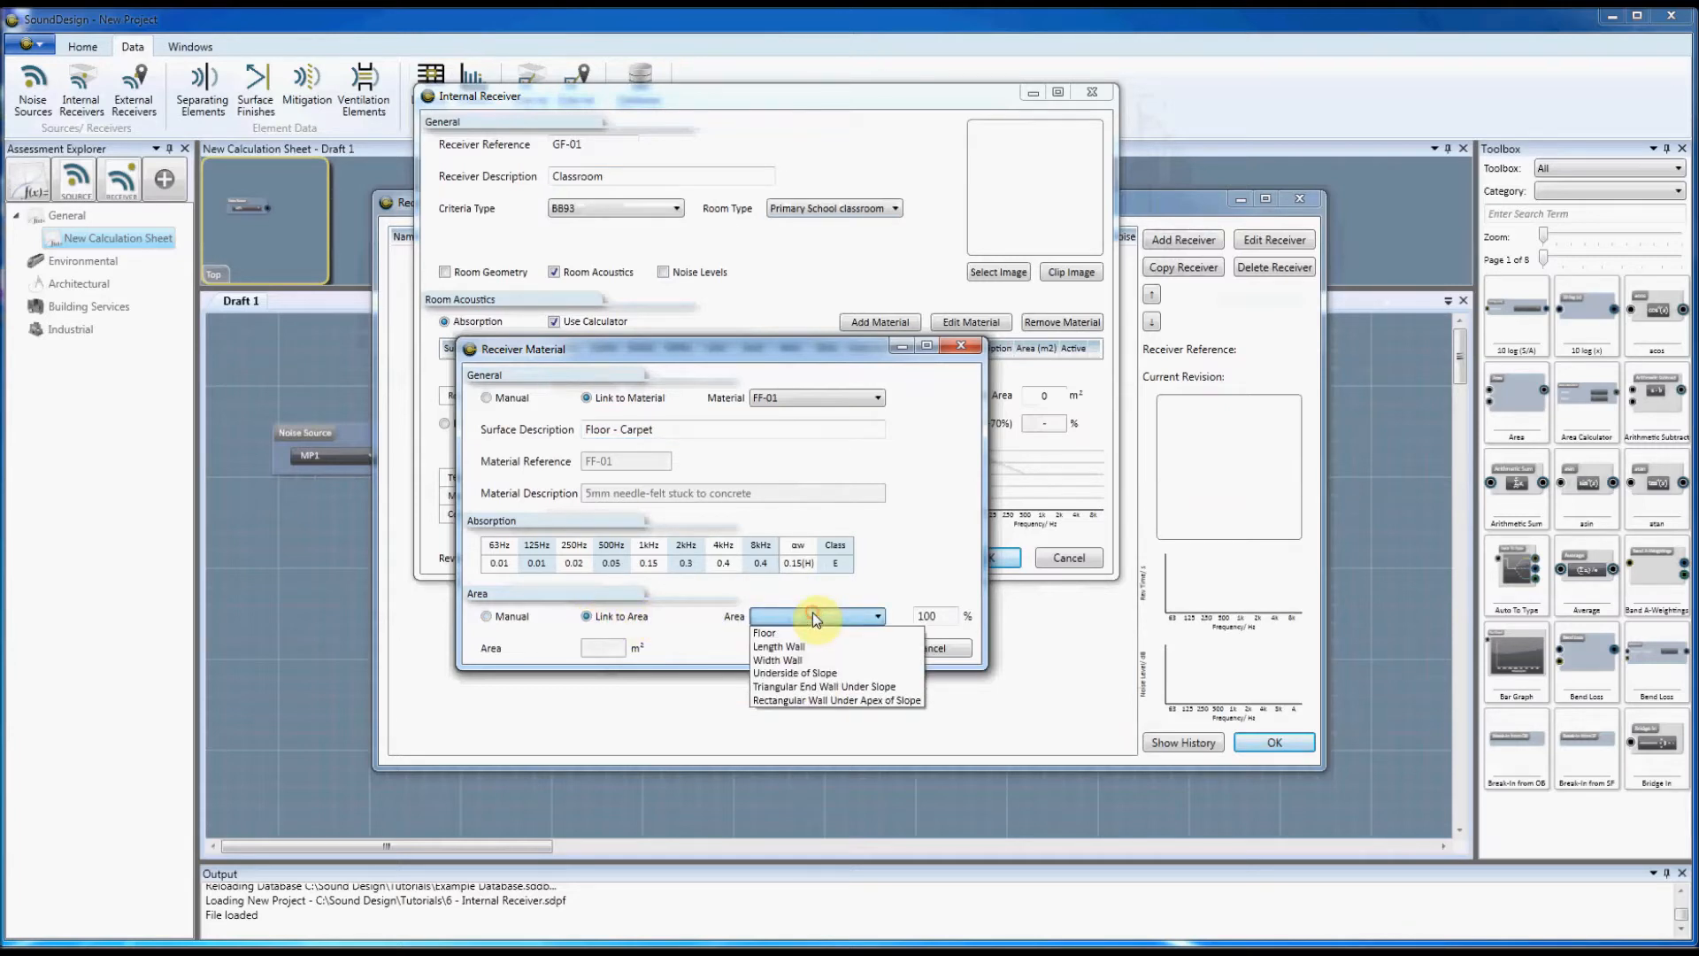
left_click(763, 633)
double_click(948, 614)
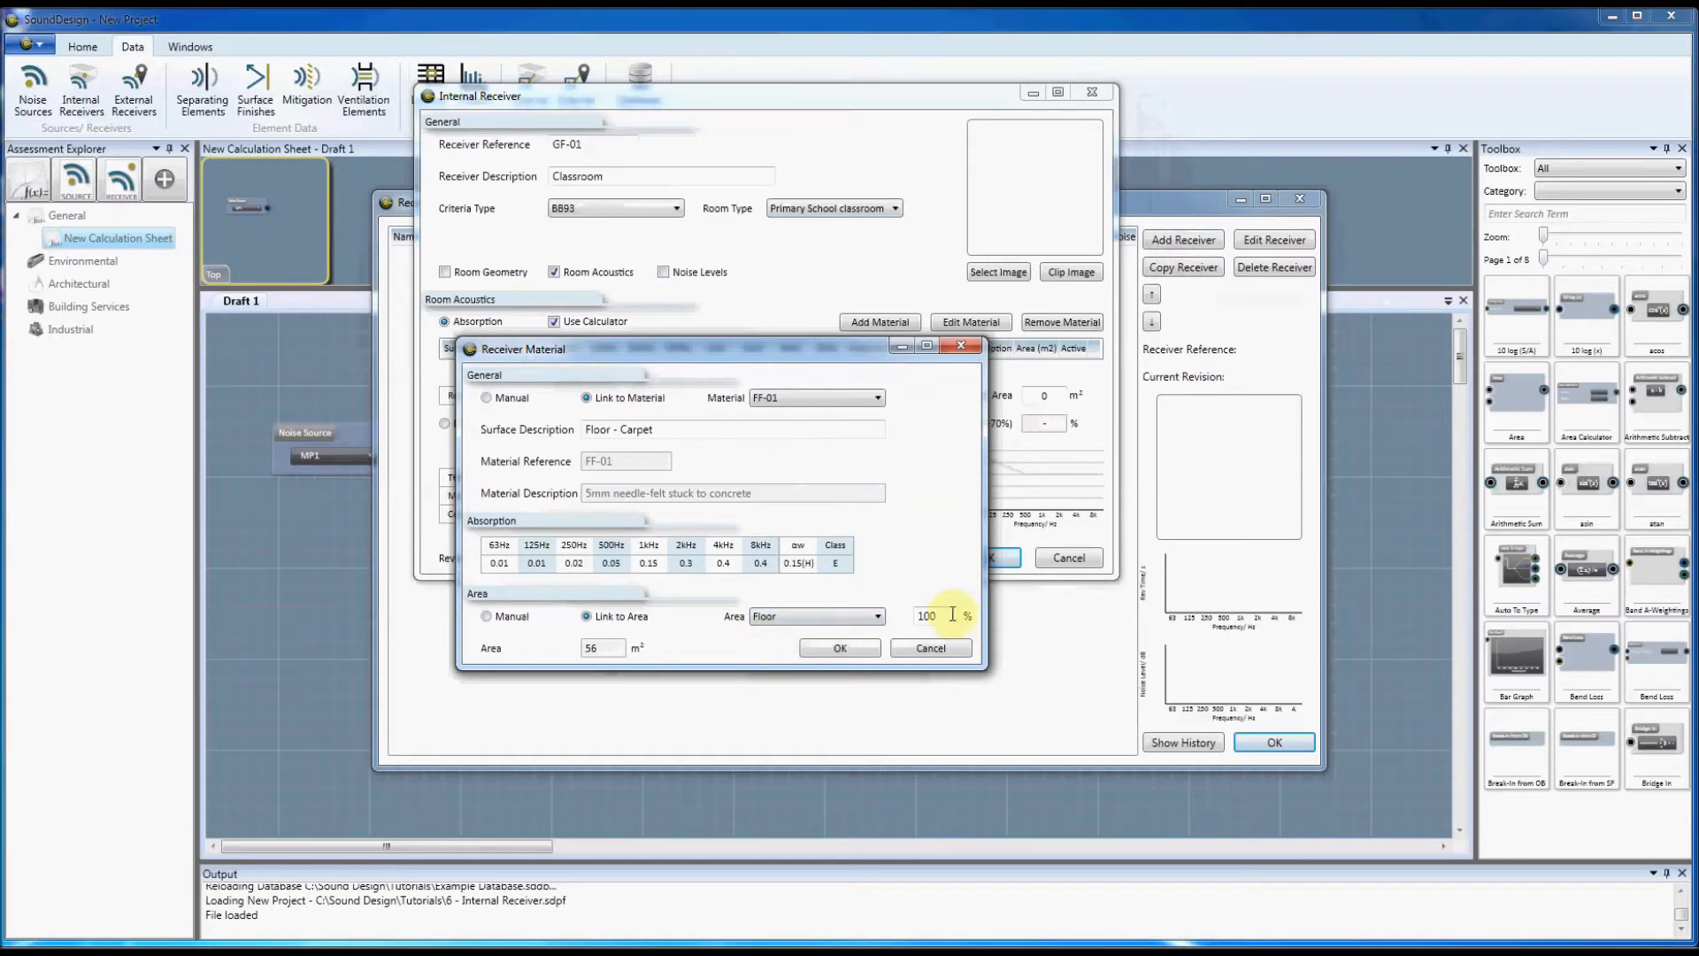
type("70")
left_click(843, 648)
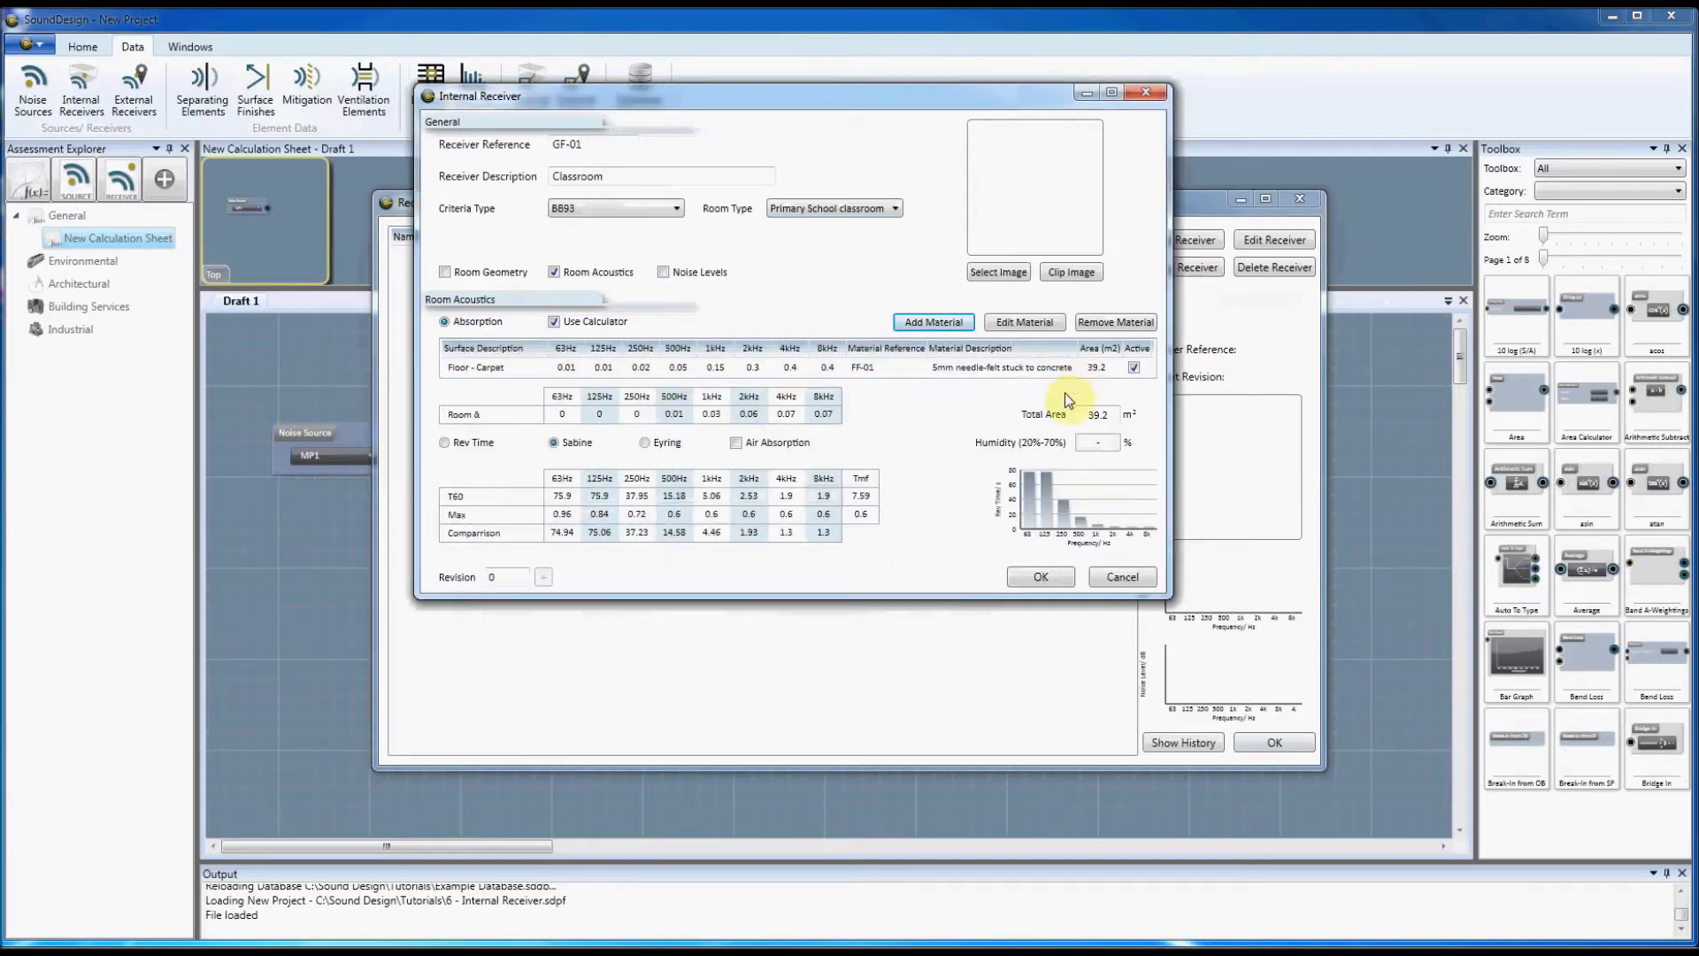
Start a second receiver material linked to FF-02 with the surface description "Floor - Vinyl".
left_click(943, 327)
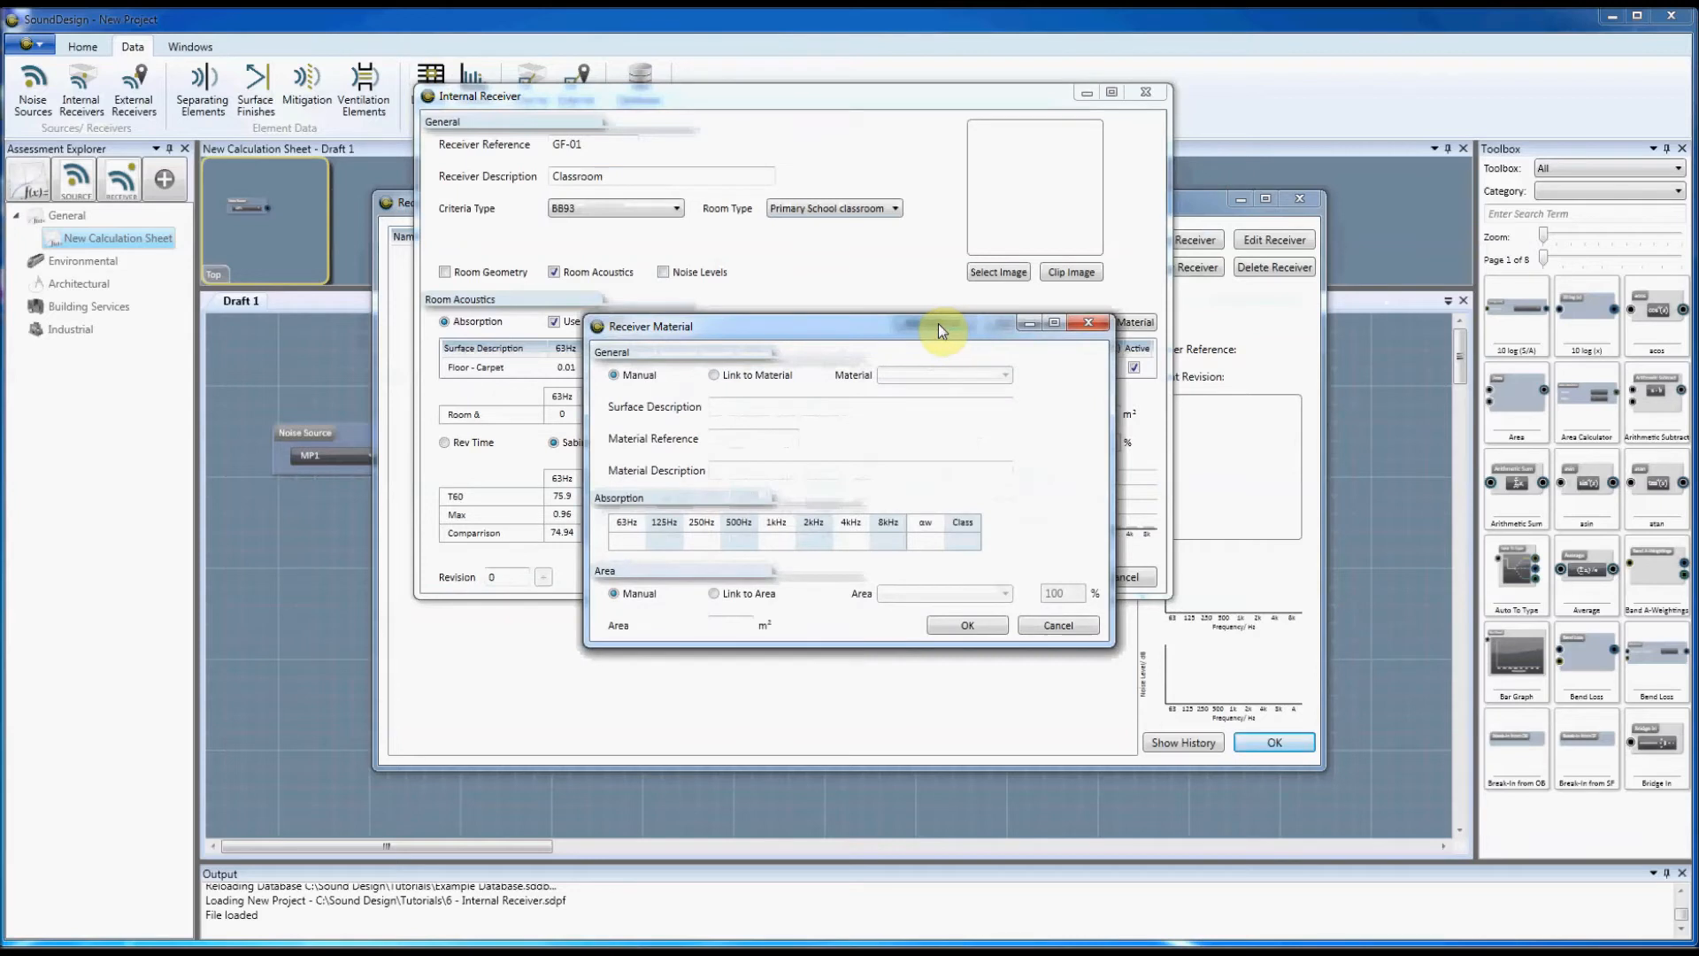
left_click(757, 374)
left_click(953, 377)
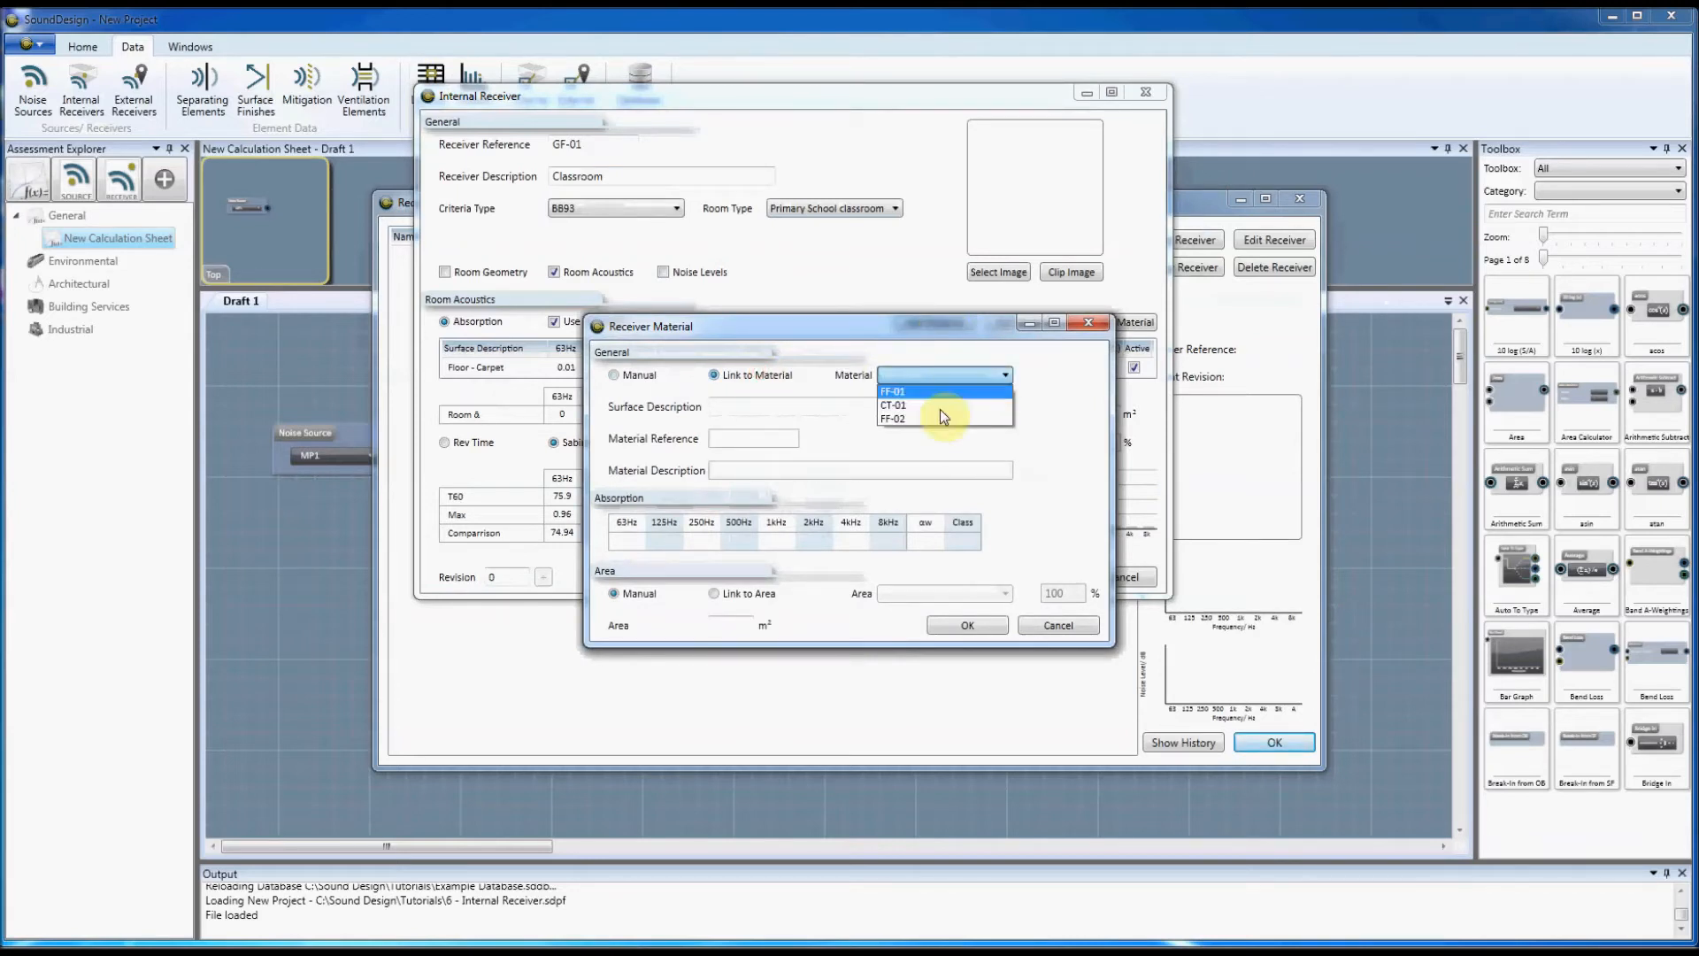
left_click(936, 423)
left_click(842, 407)
type("FF-02")
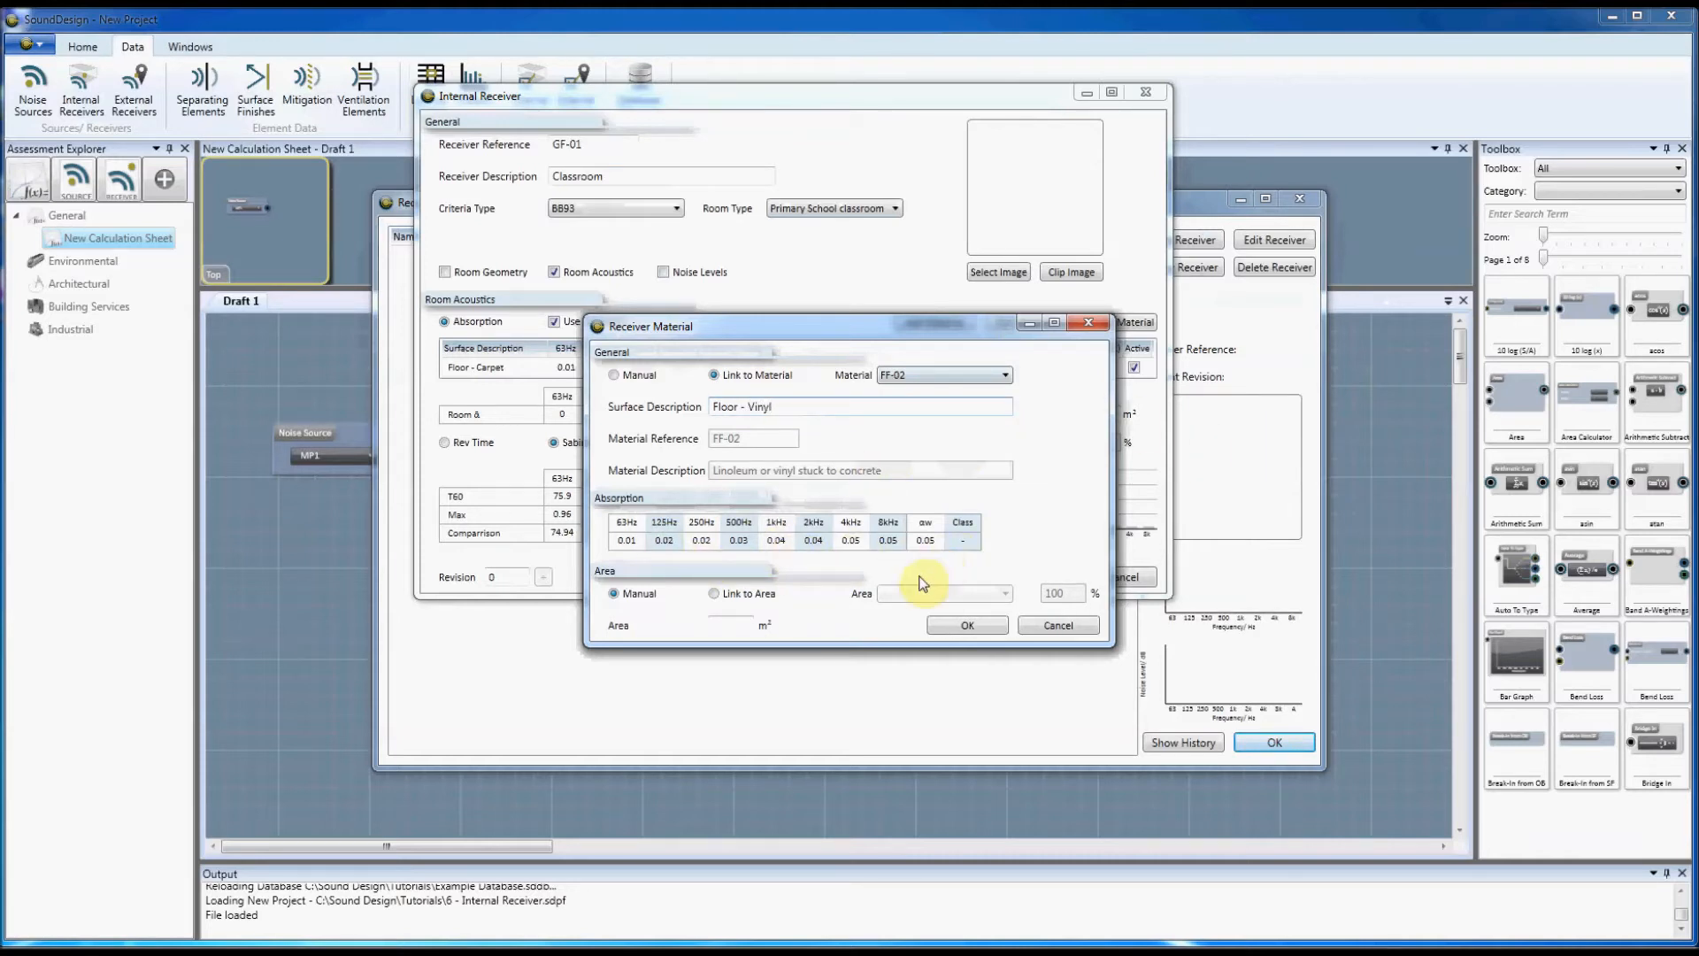
Link the vinyl's area to 30% of the Floor and add the material to the receiver.
left_click(714, 594)
left_click(896, 595)
left_click(896, 608)
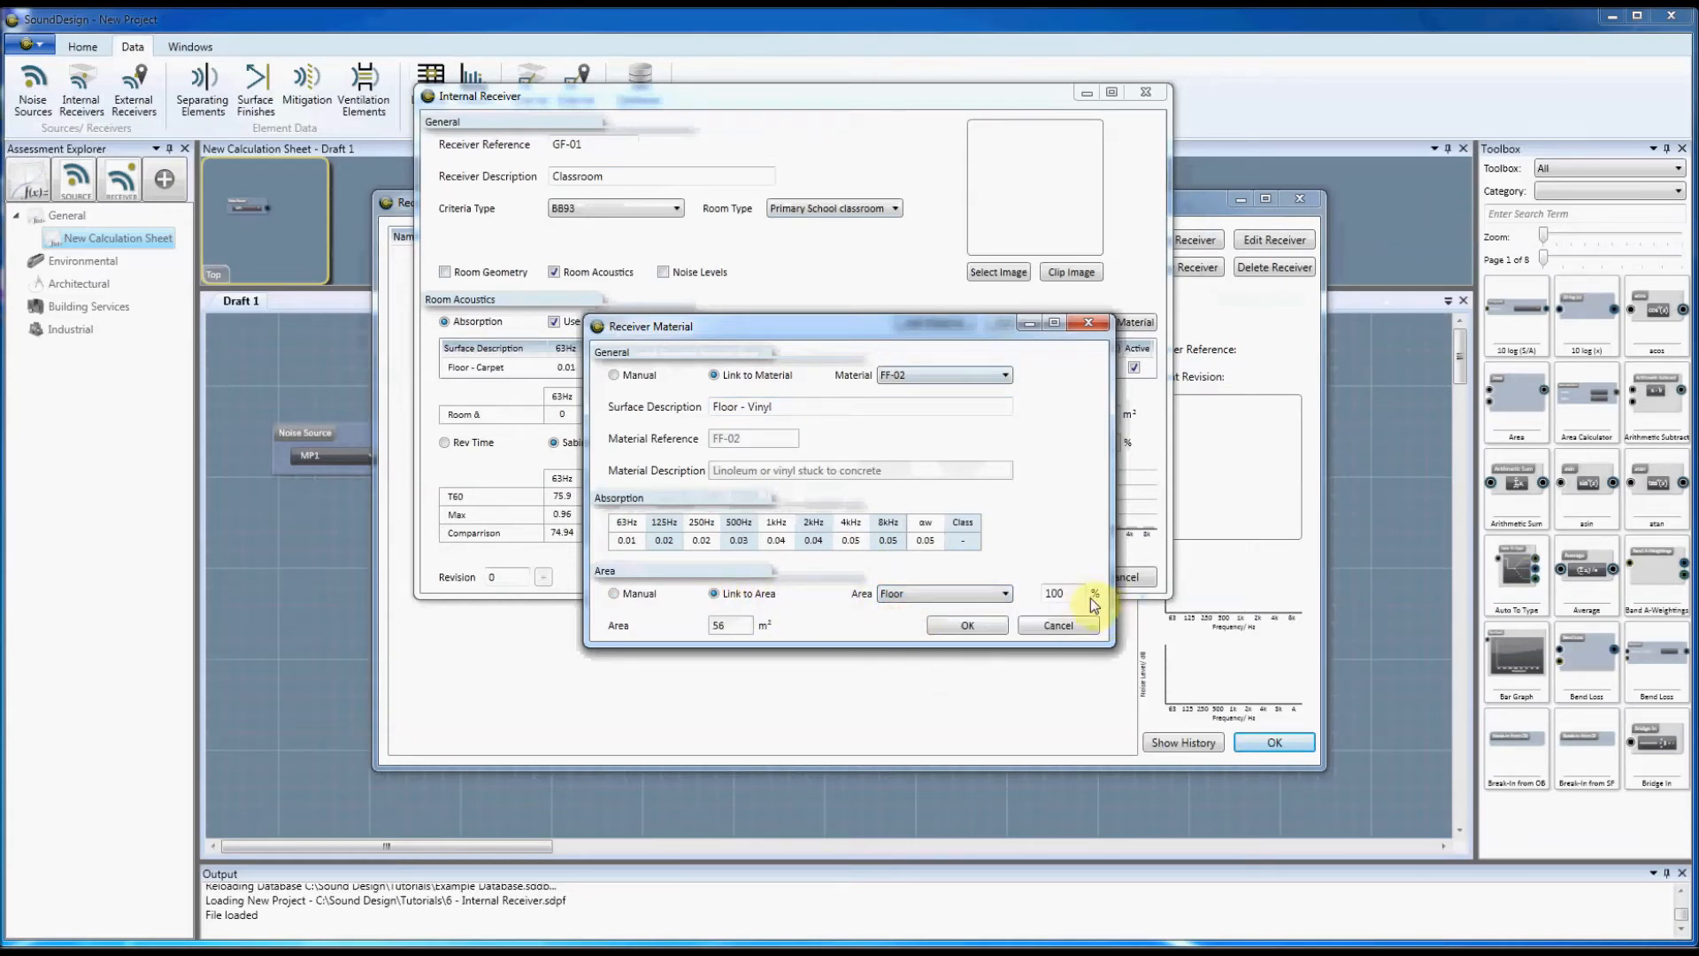
left_click(1074, 591)
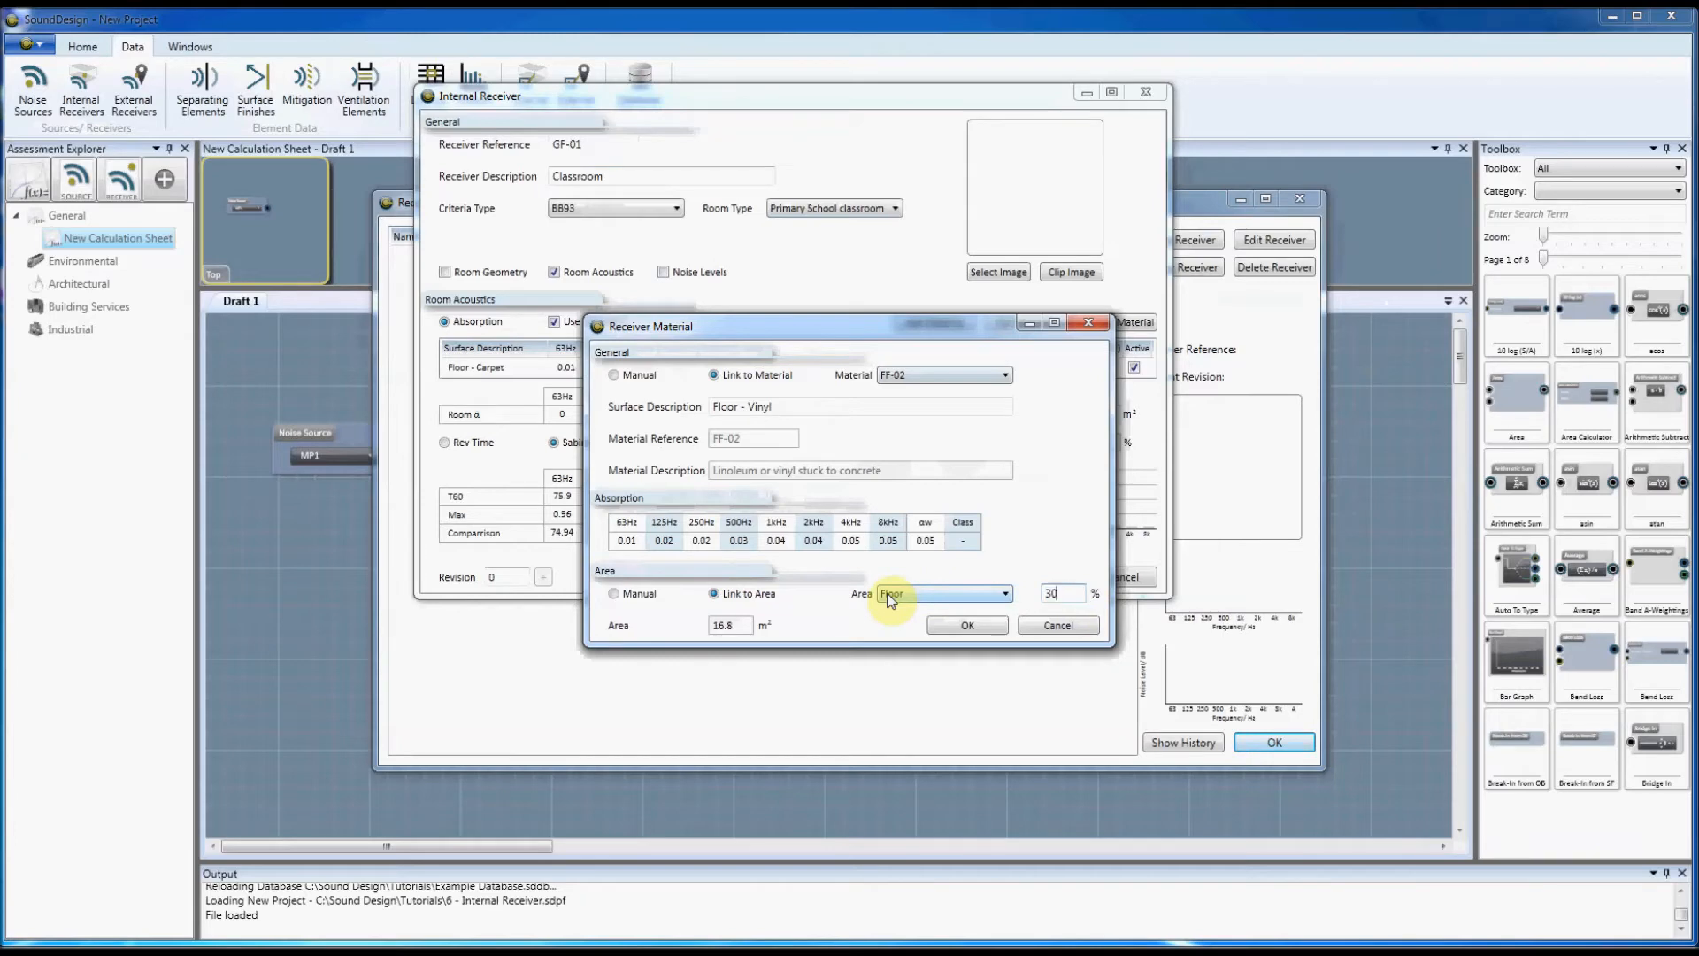
left_click(942, 626)
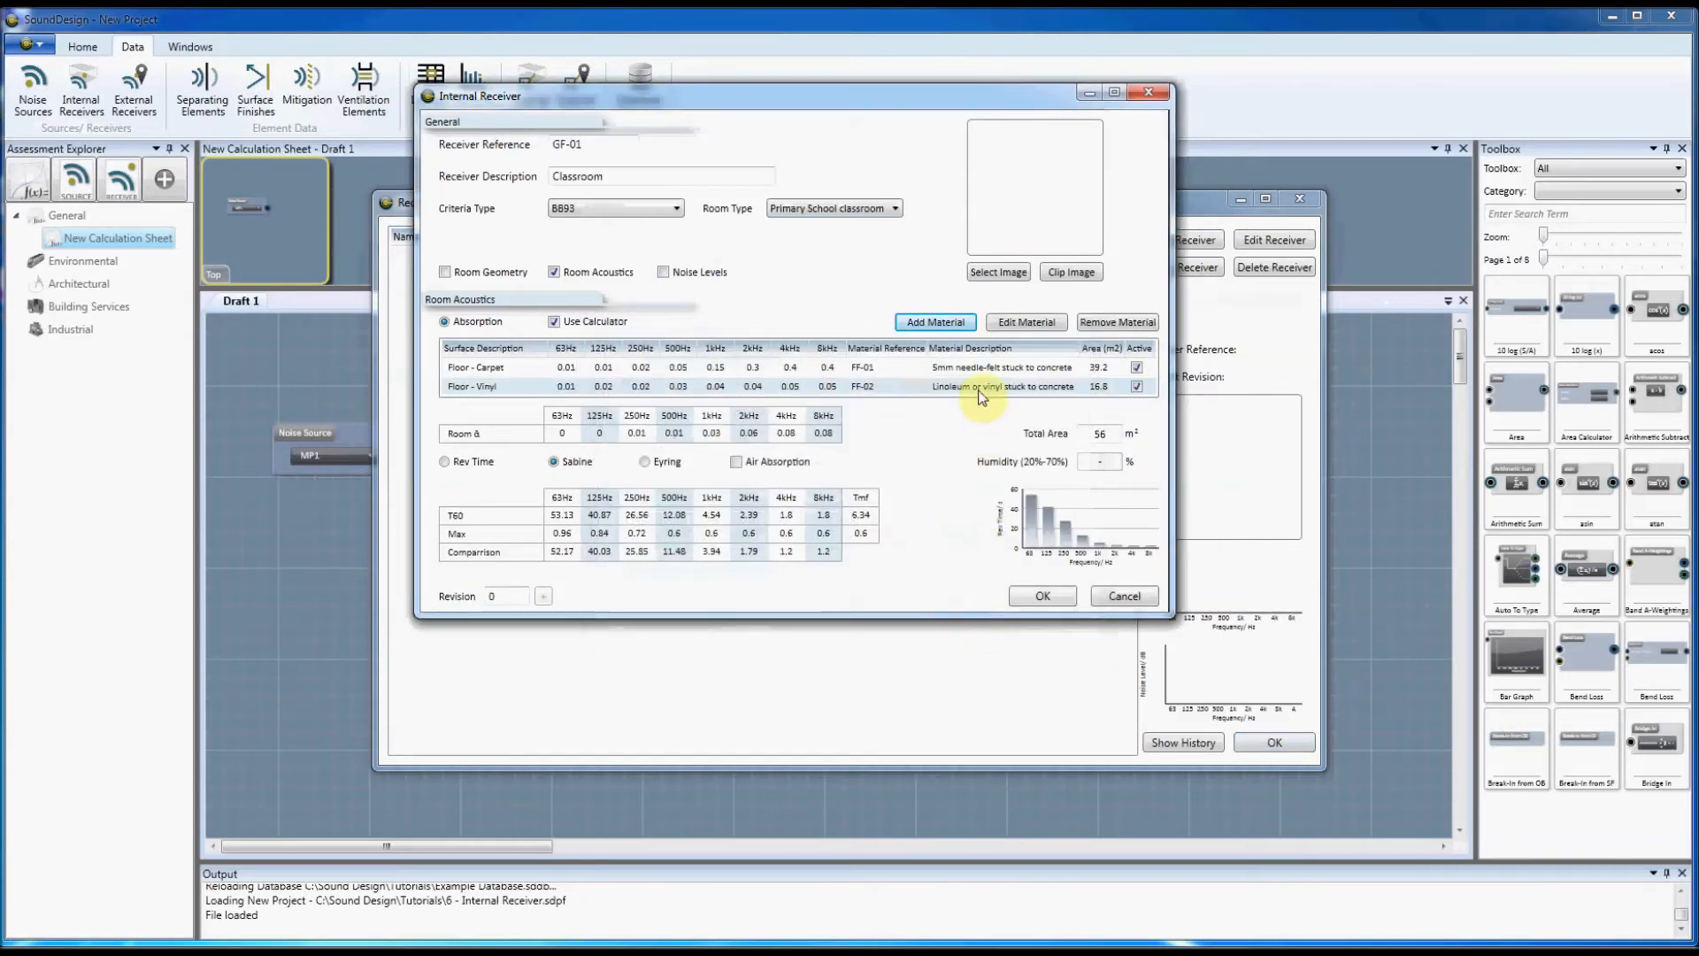
Start a third receiver material linked to CT-01 with the surface description "Ceiling".
left_click(944, 326)
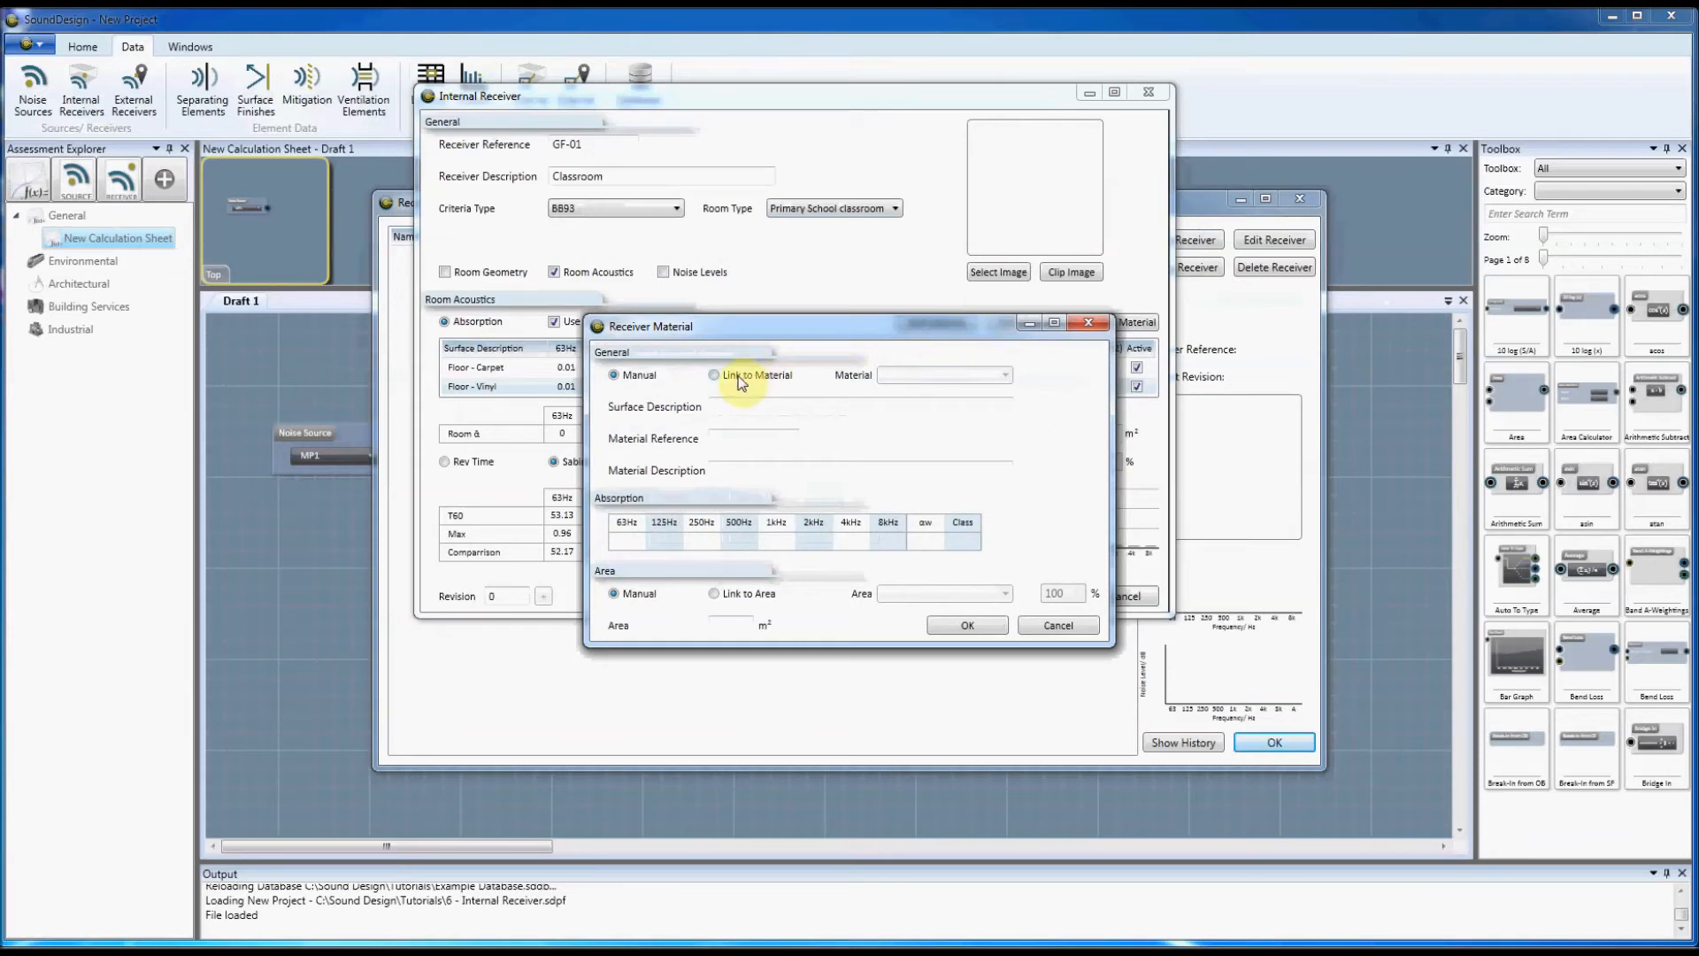
left_click(742, 376)
left_click(951, 375)
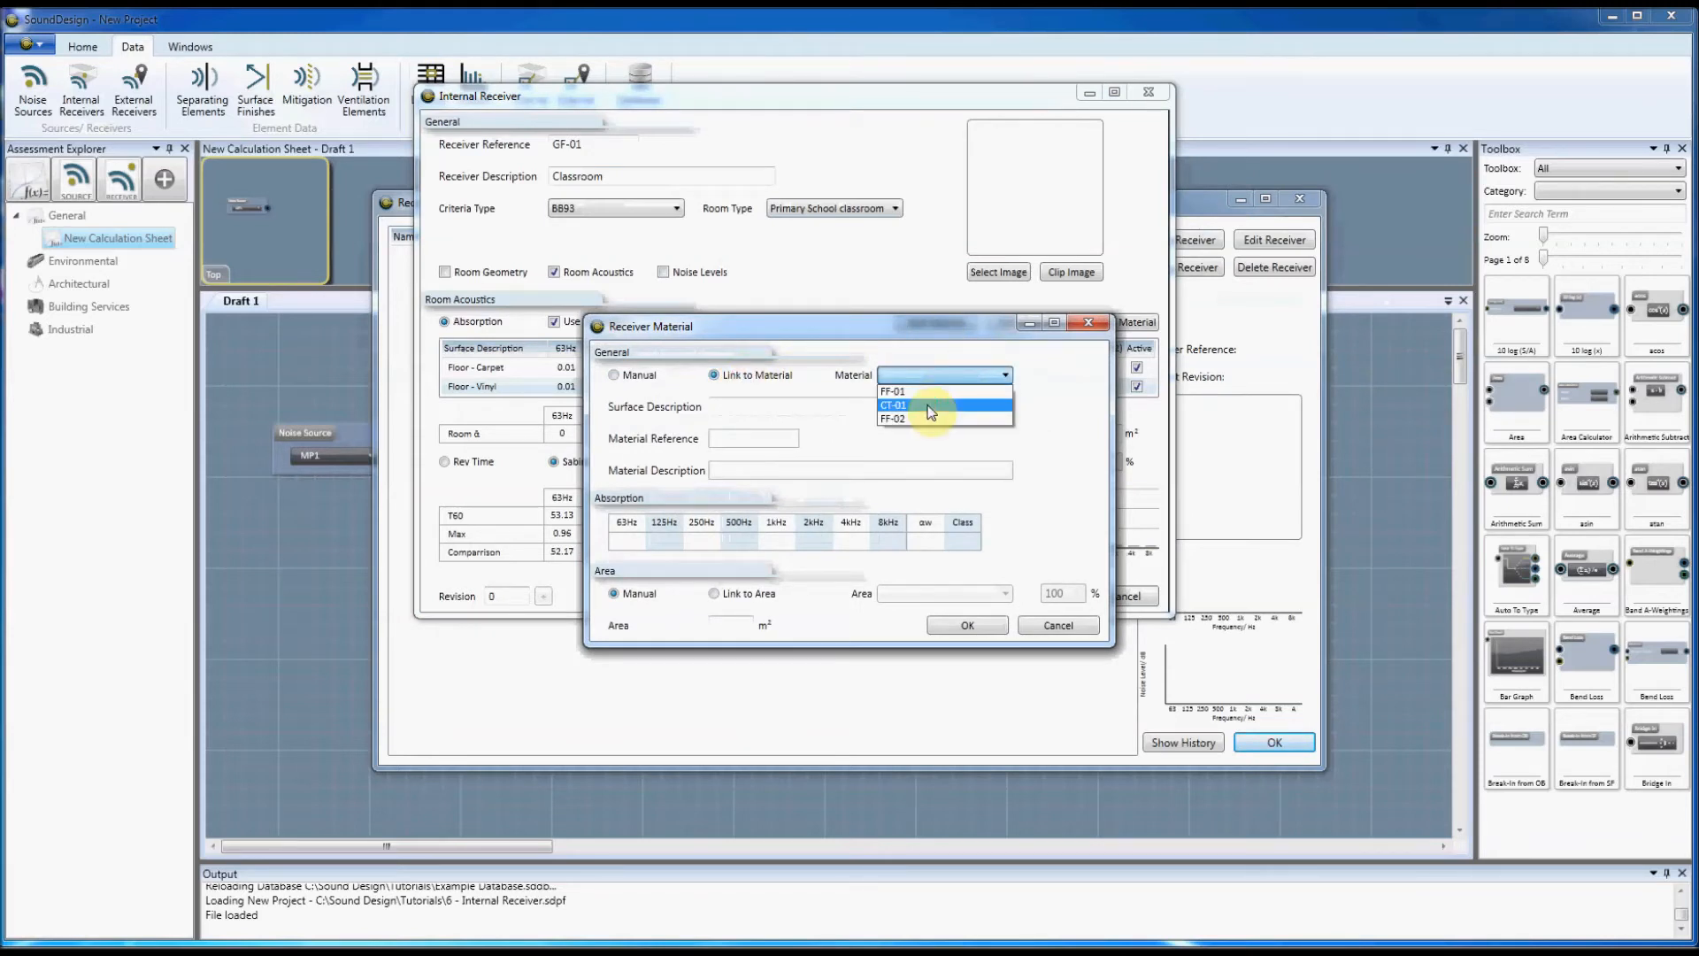
left_click(930, 405)
left_click(828, 408)
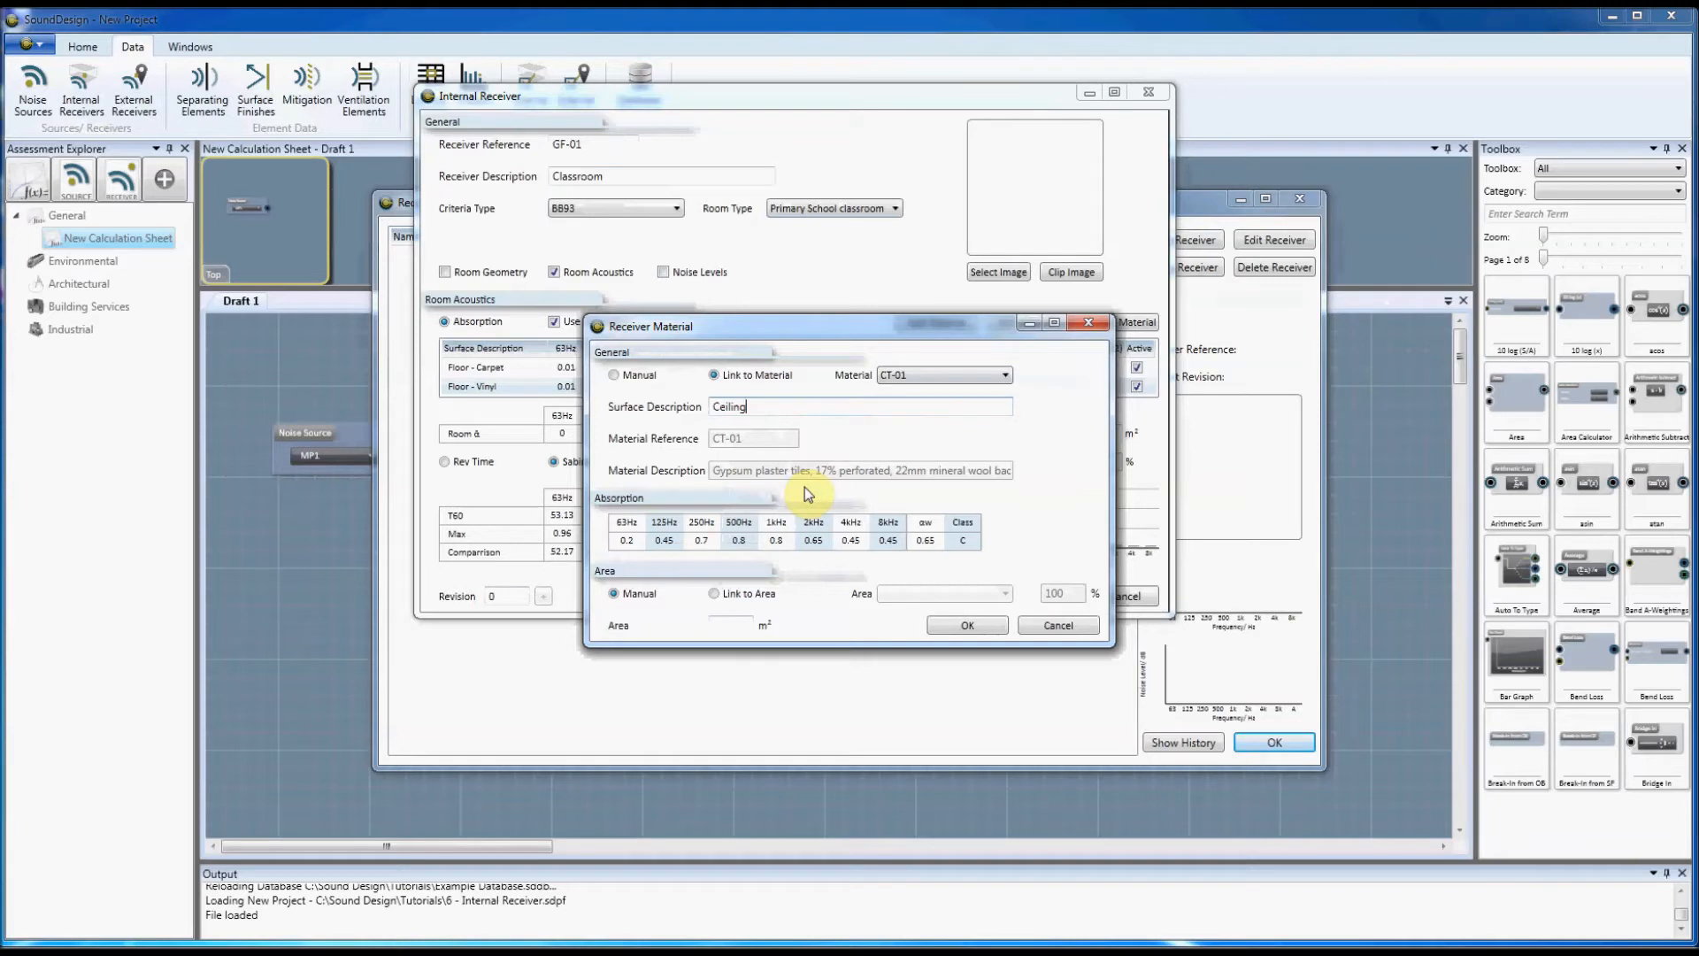
Link the ceiling material's area to Underside of Slope and add the material to the receiver.
left_click(745, 594)
left_click(938, 596)
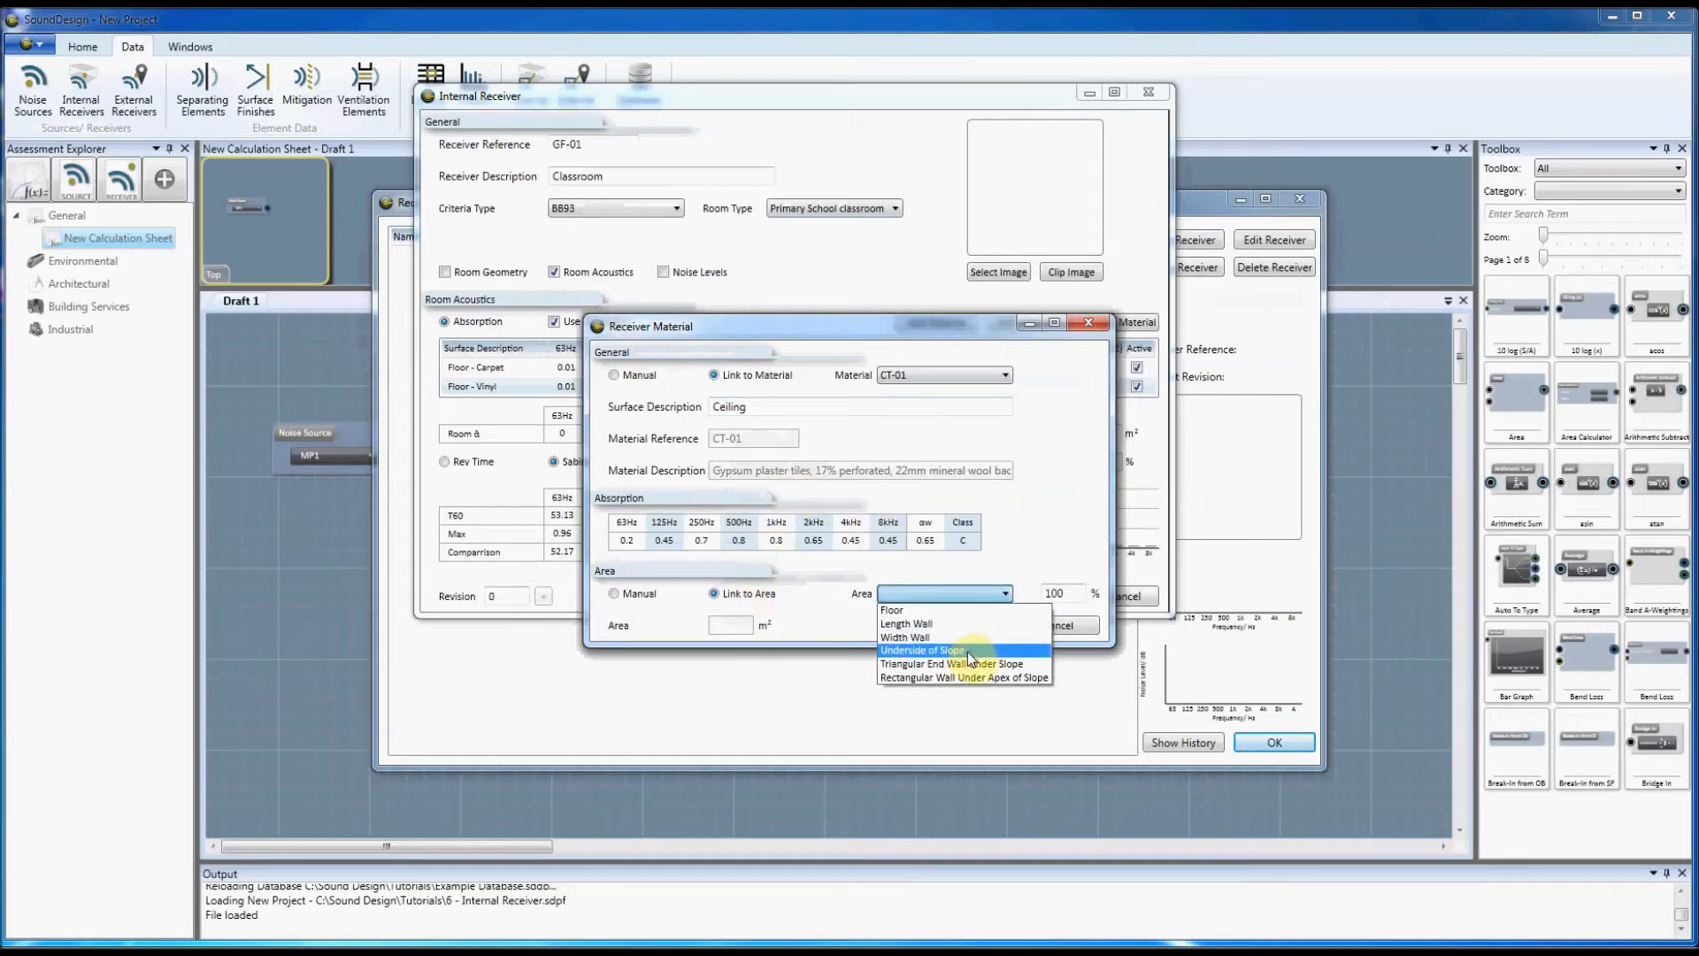
left_click(965, 653)
left_click(967, 626)
Narrow the Material Description column and toggle the floor surfaces' Active state to compare reverberation times, leaving all surfaces active.
left_click_drag(1209, 348, 1140, 348)
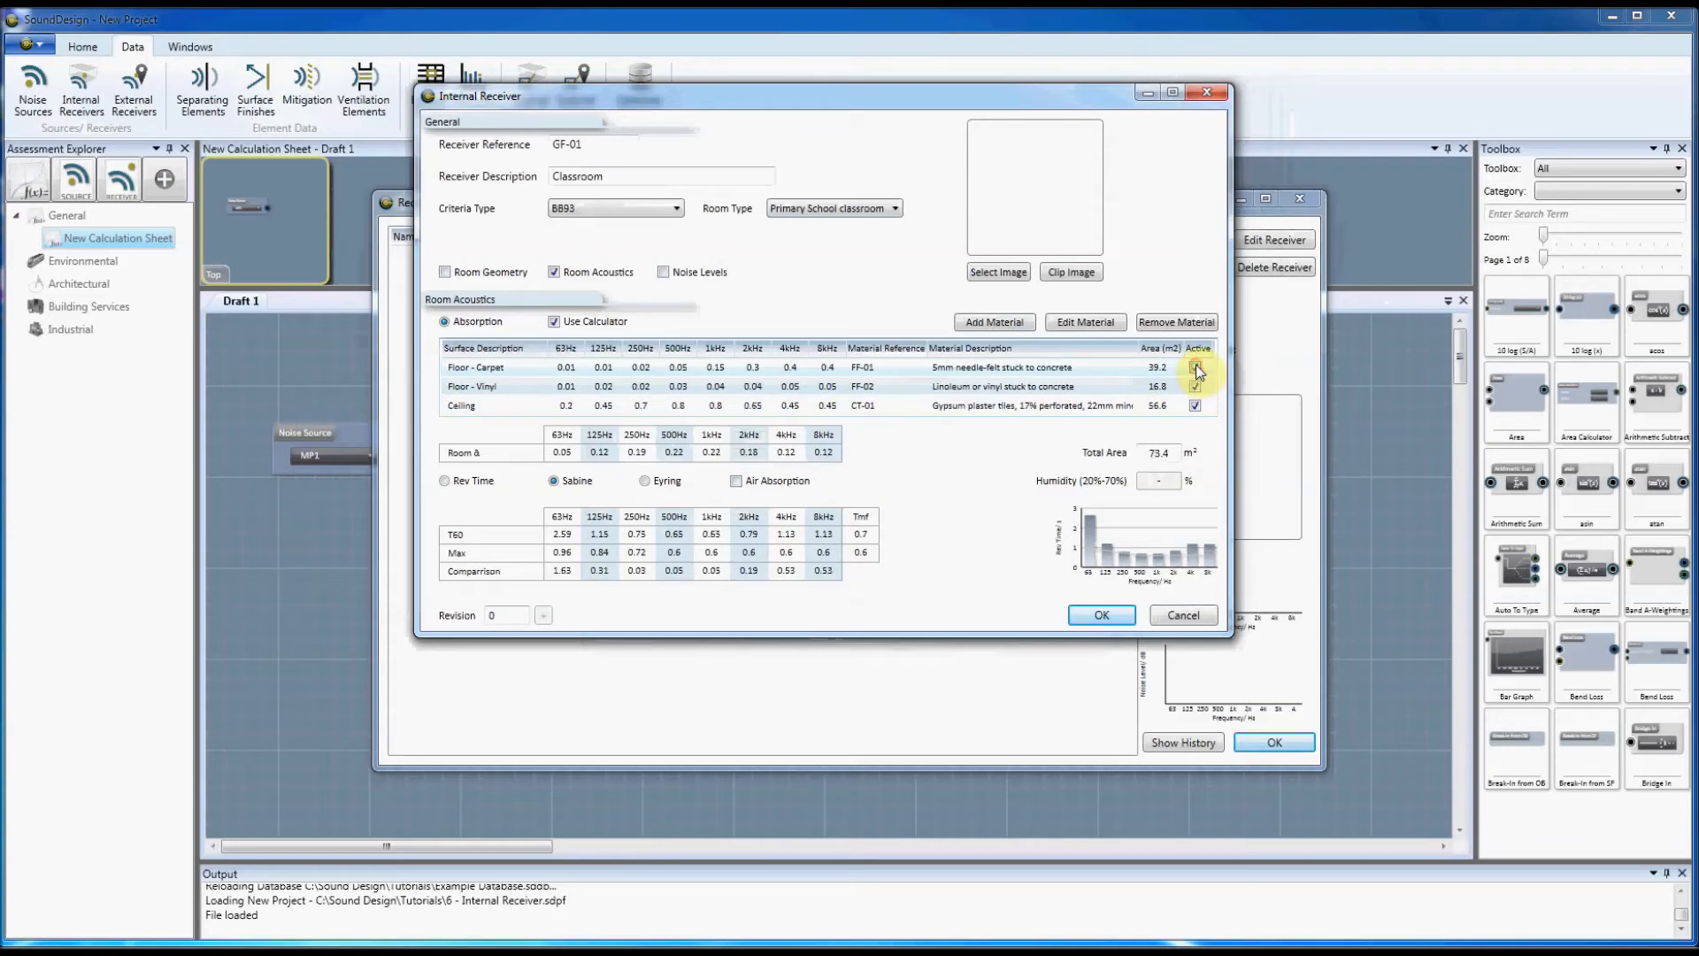
left_click(1194, 387)
left_click(1195, 386)
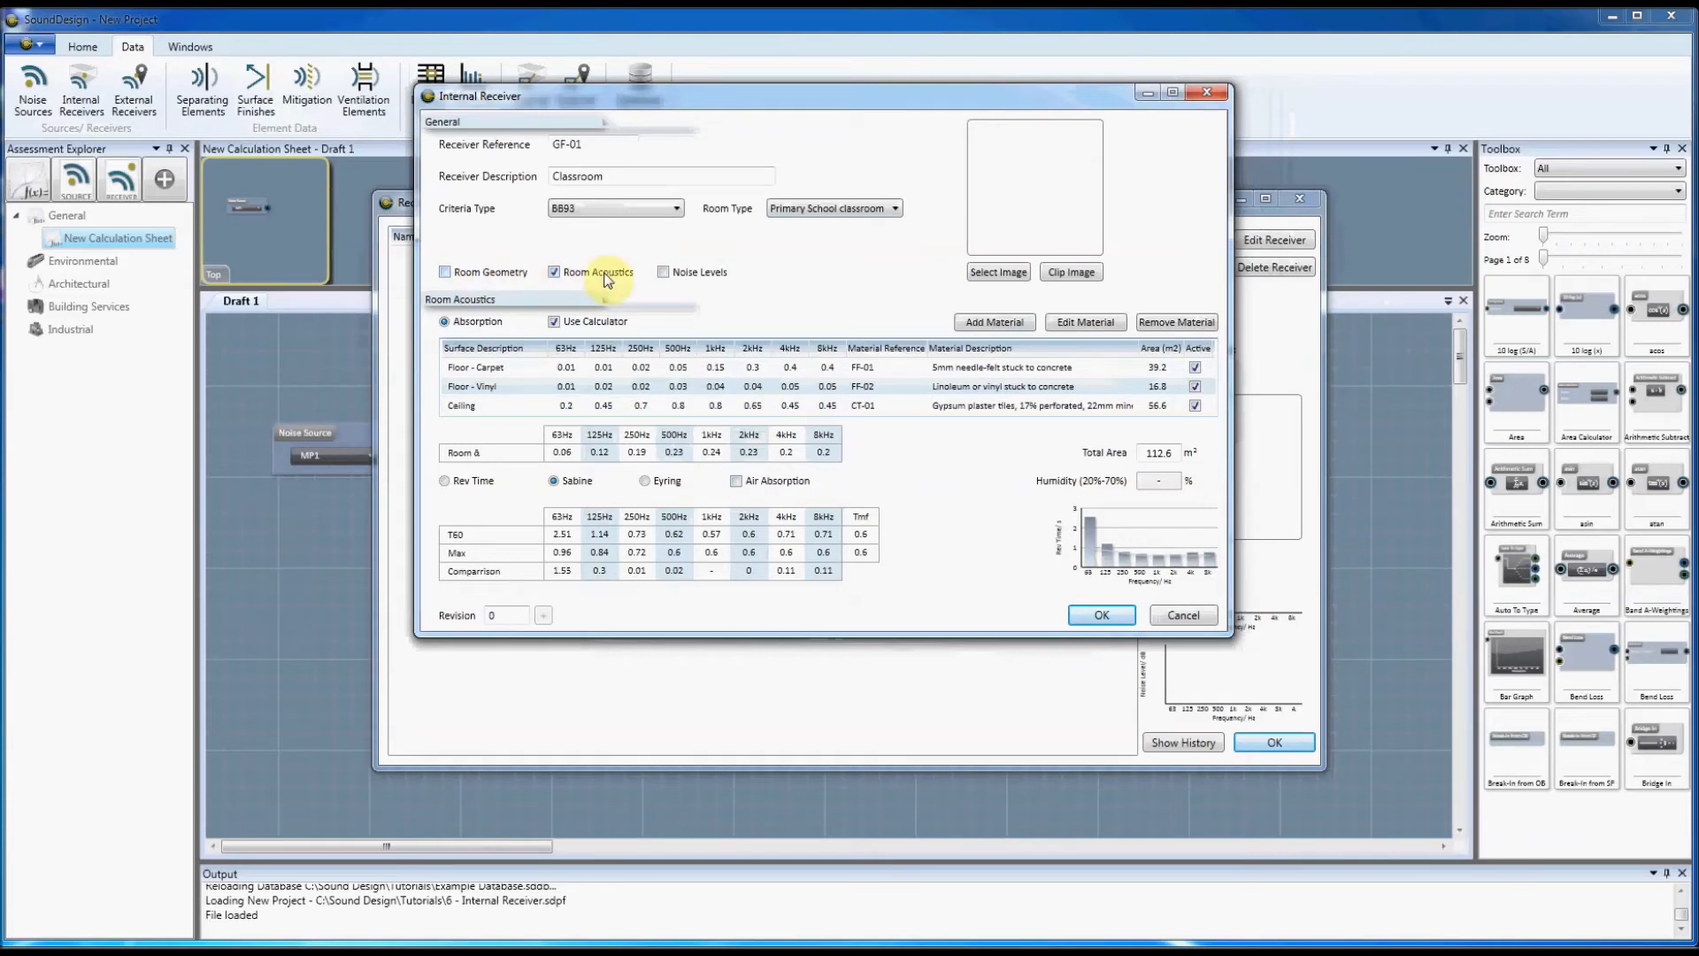
Show the Noise Levels section, hide Room Acoustics, and save the receiver and close the receivers list.
left_click(674, 272)
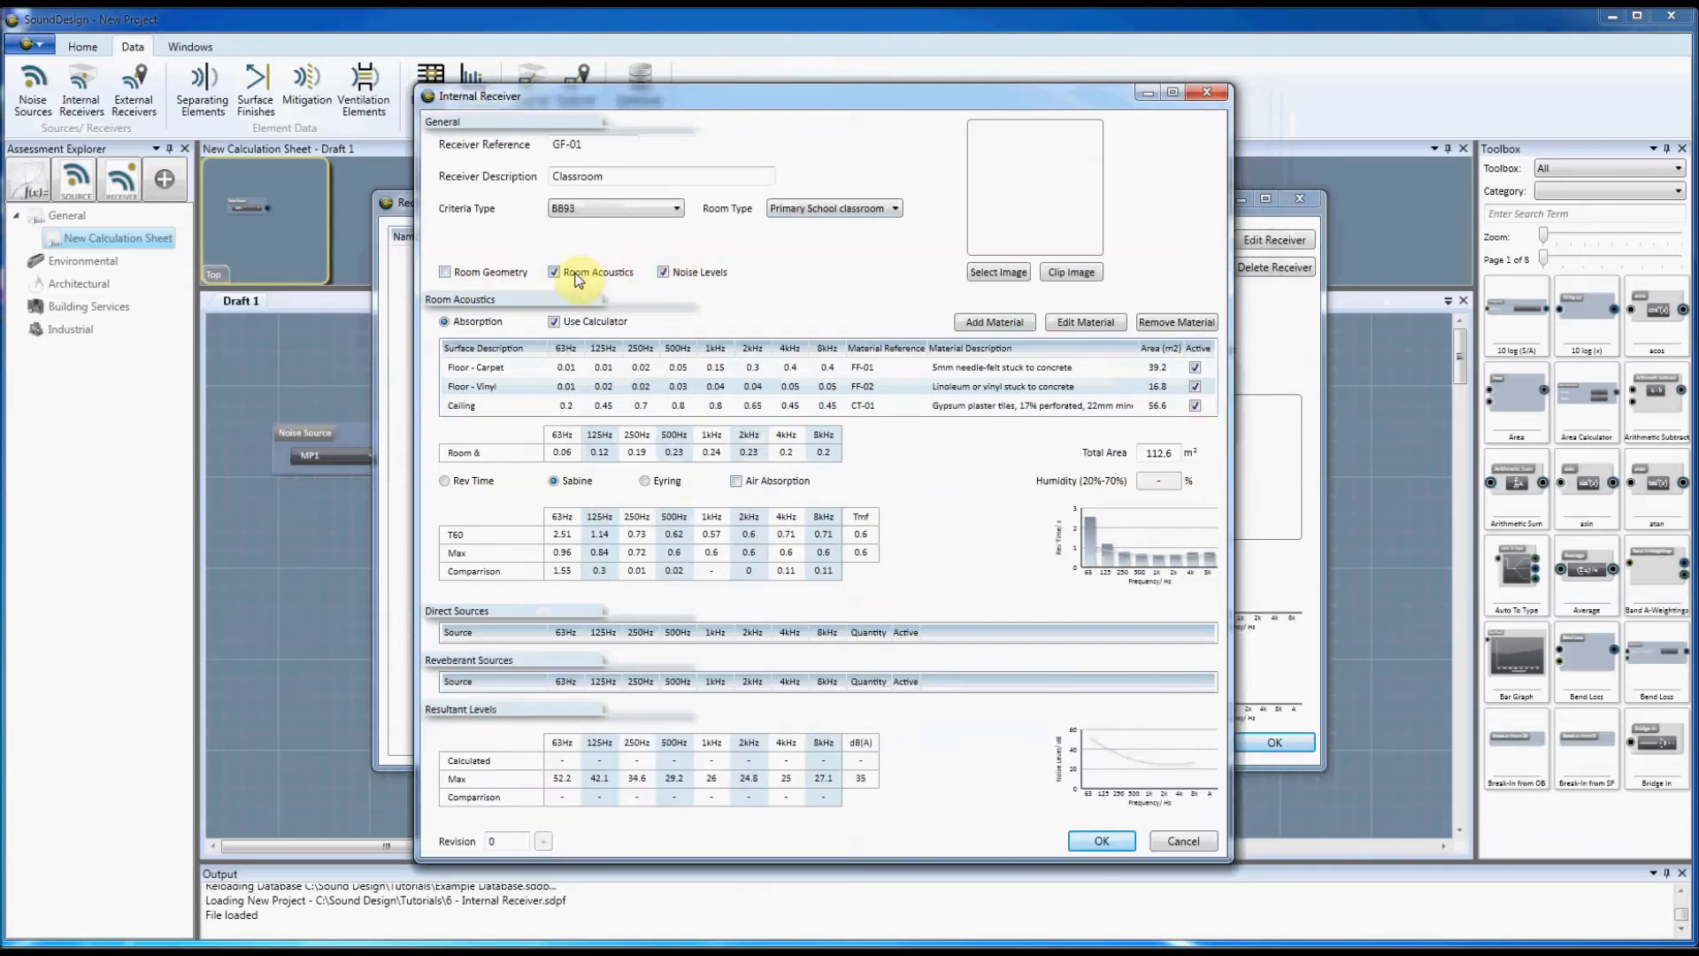
left_click(575, 274)
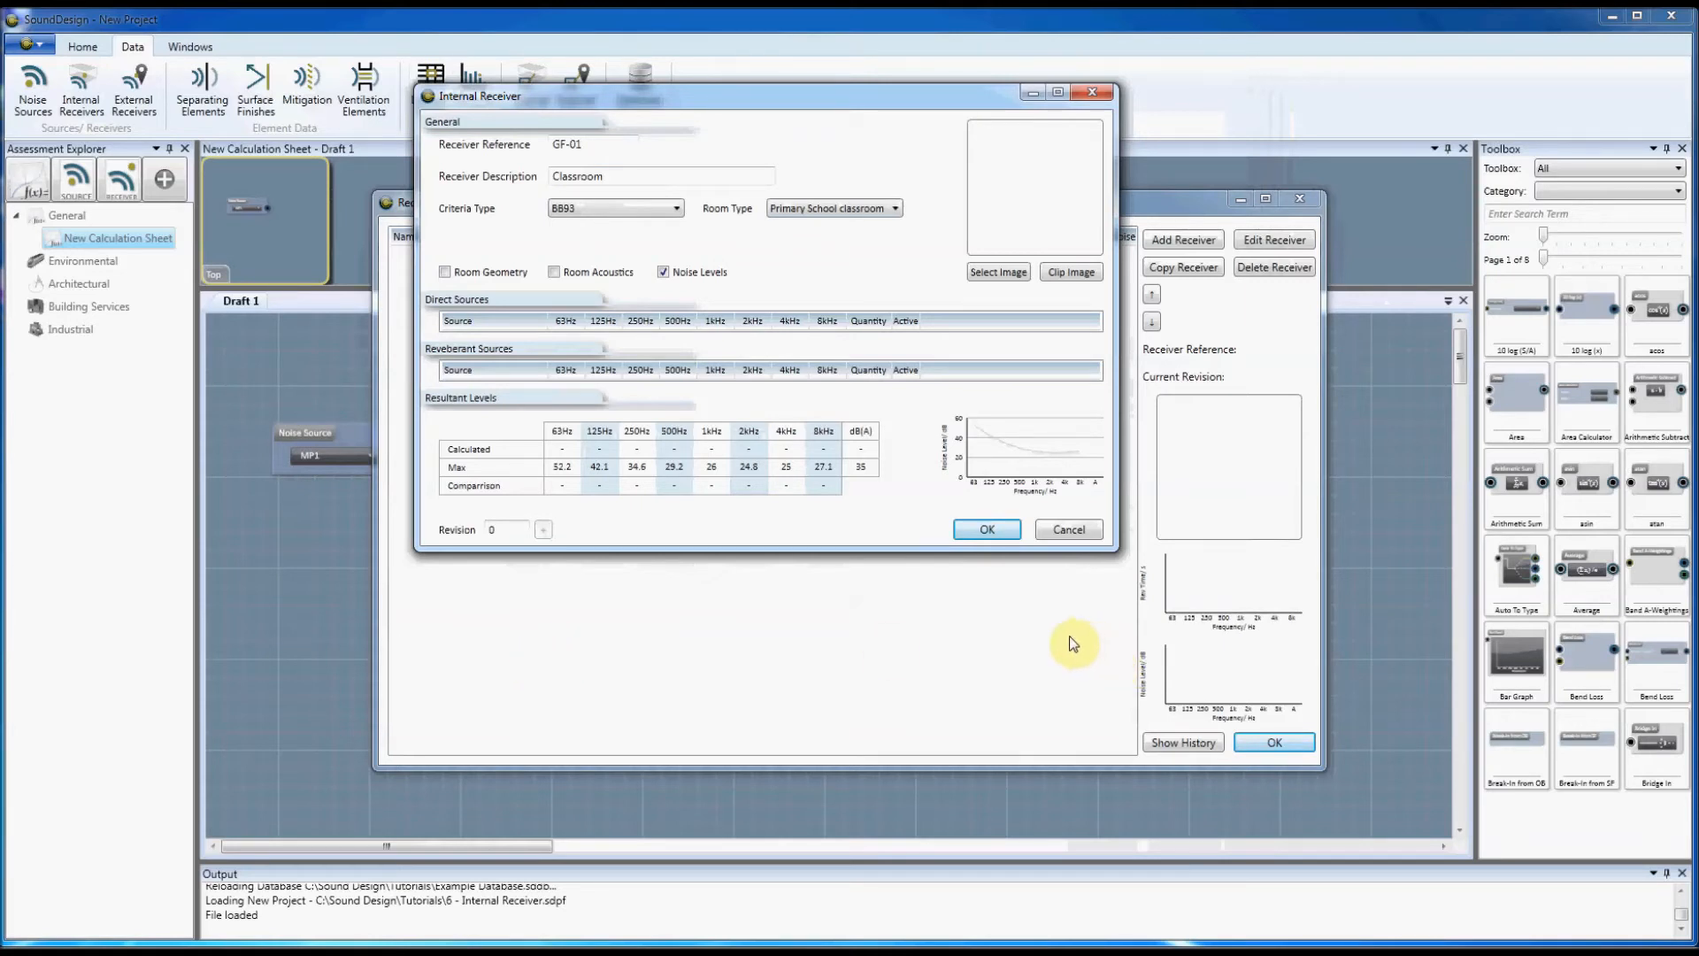
left_click(988, 529)
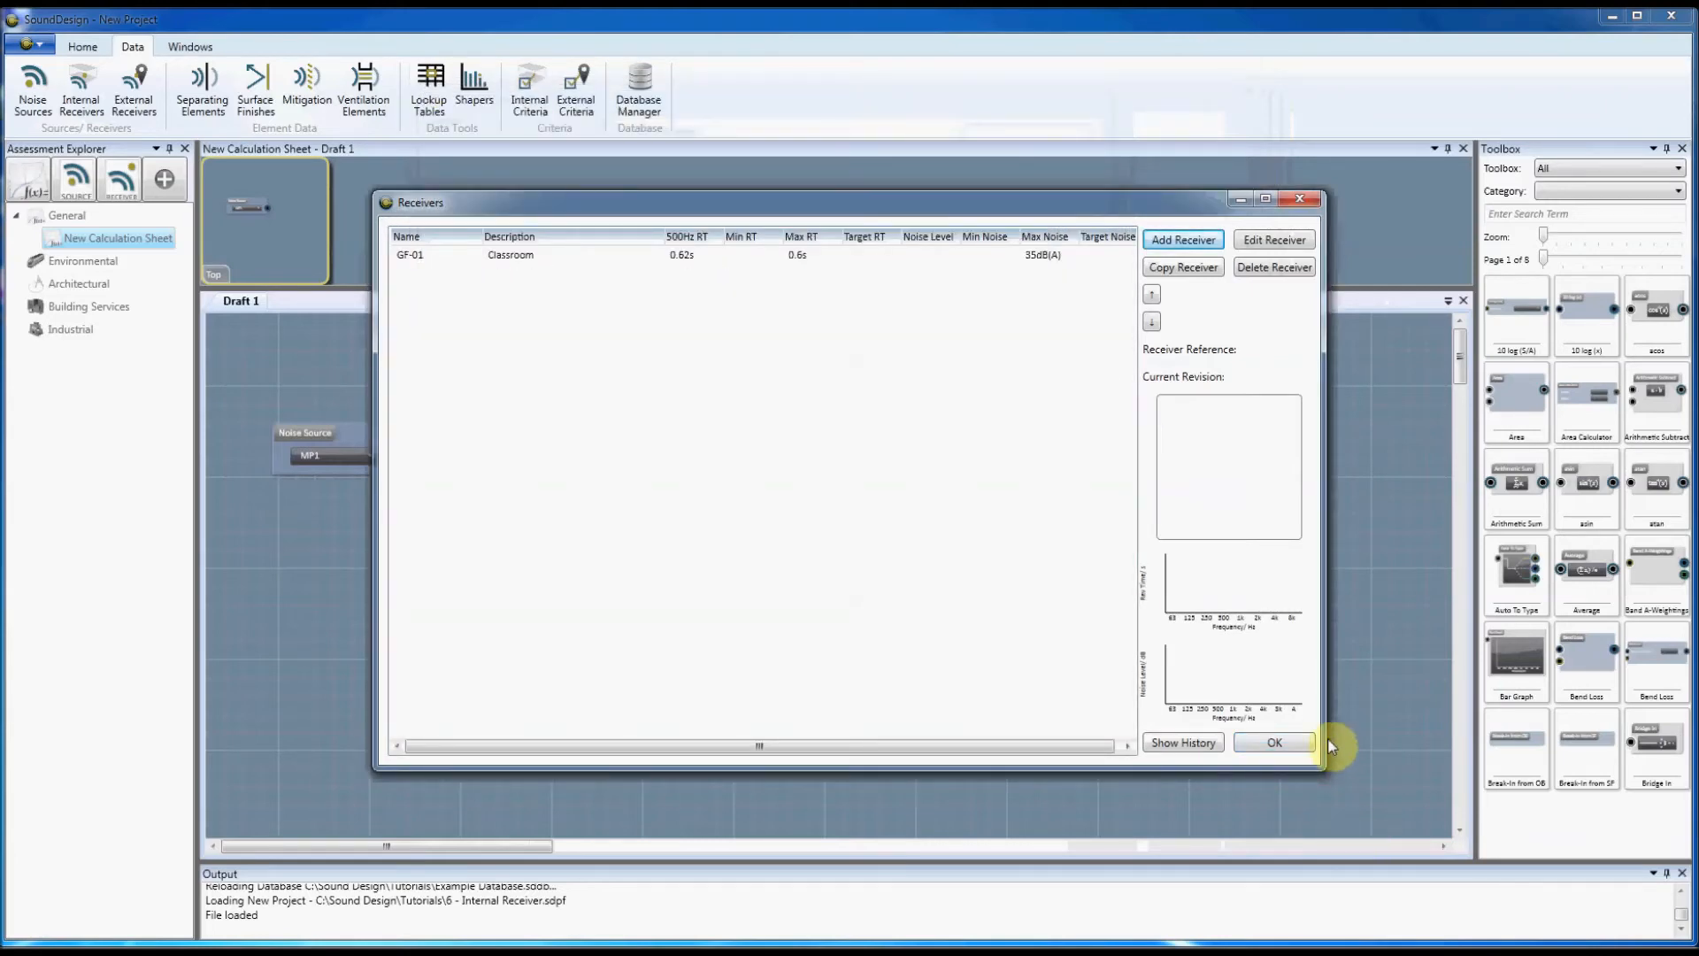
left_click(1281, 741)
Search the toolbox for "int" and place an Internal Receiver Noise component on the sheet, right of the noise source.
left_click(1549, 214)
type("int")
left_click_drag(1586, 309, 739, 496)
left_click_drag(746, 425, 747, 409)
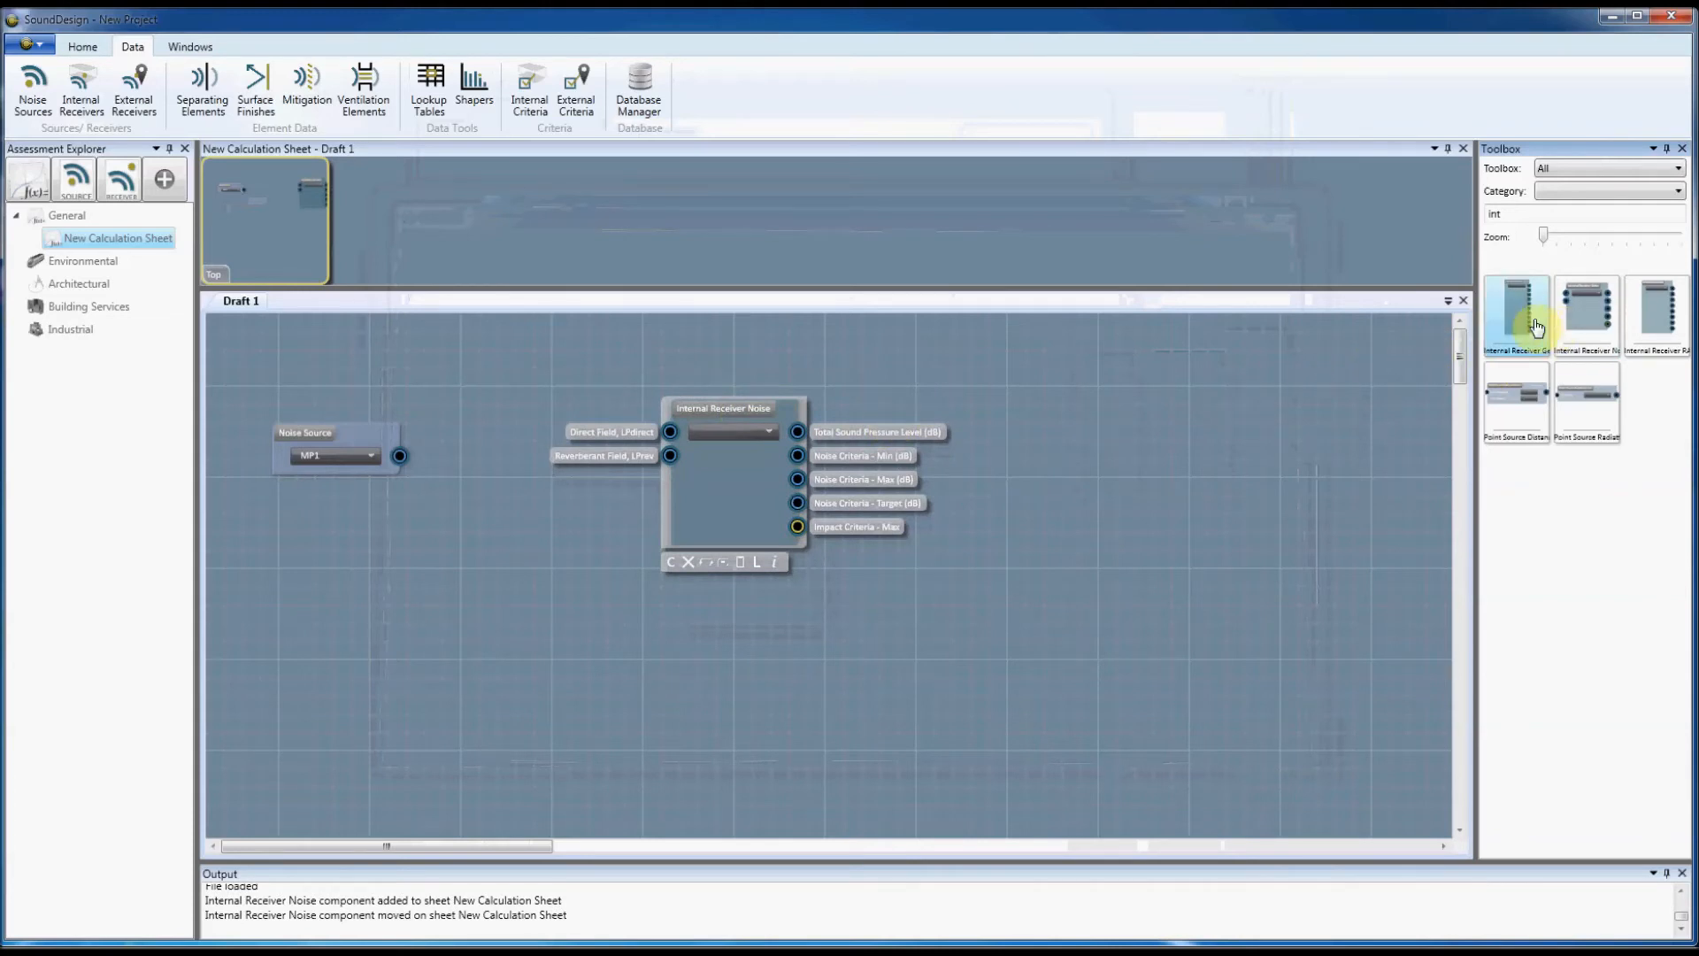
Place Internal Receiver Geo and Internal Receiver RA components on the sheet, right of the Internal Receiver Noise component.
left_click_drag(1516, 311, 1073, 520)
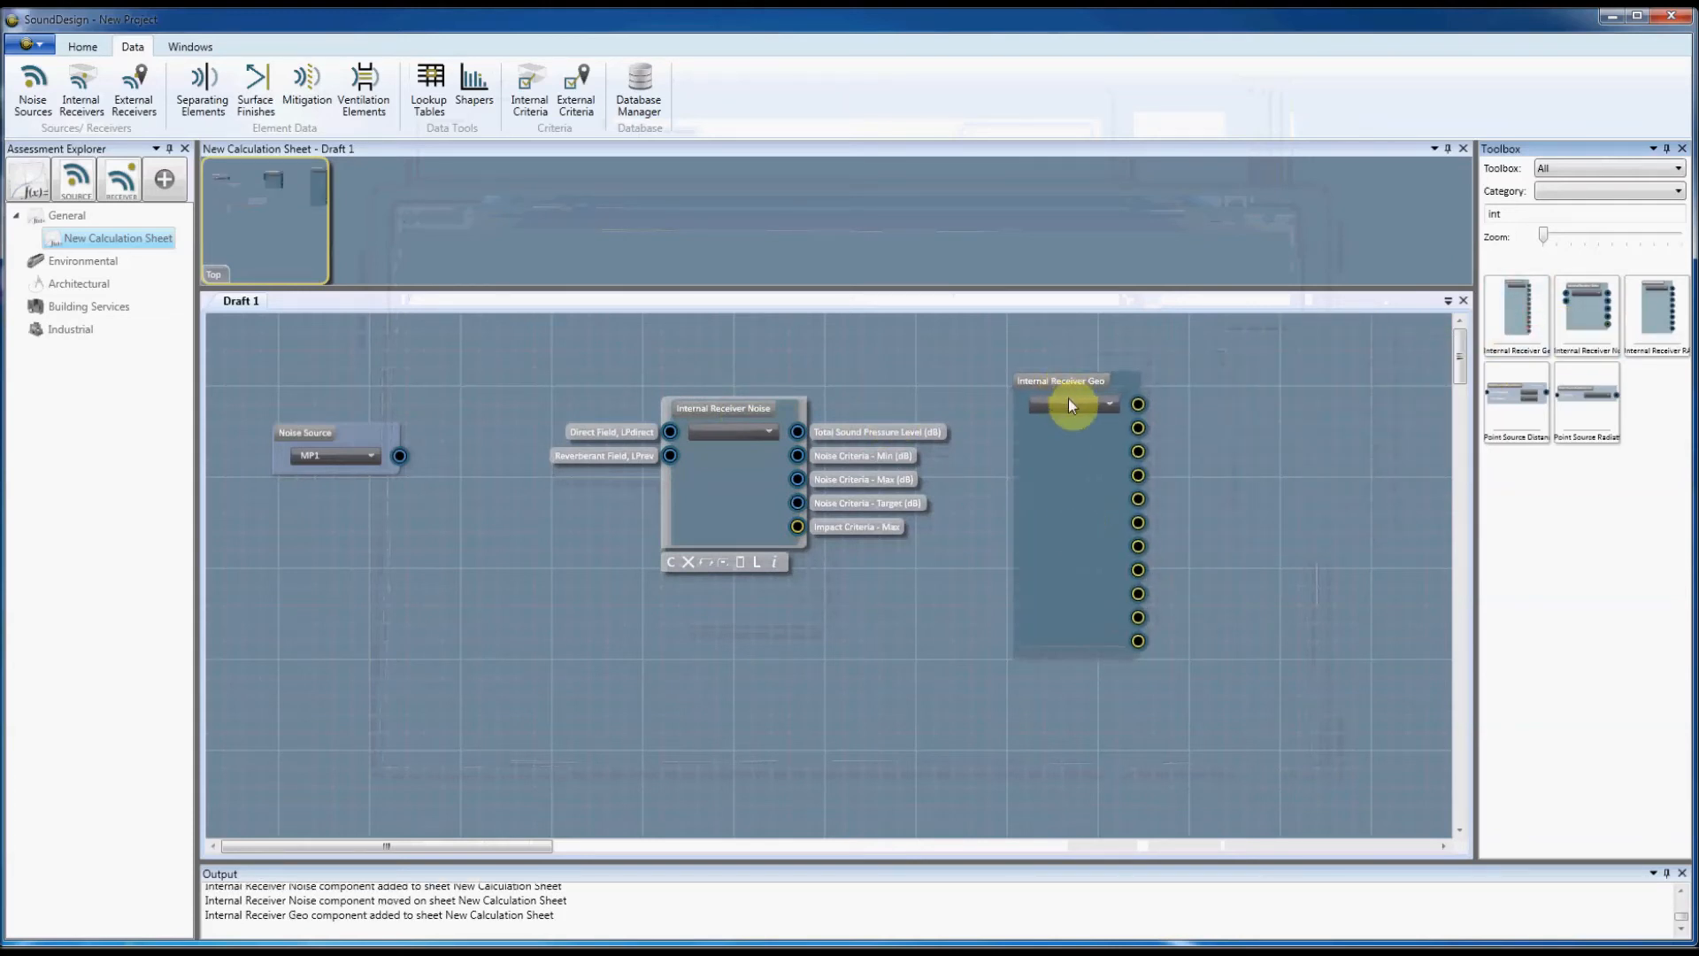
left_click_drag(1631, 333, 1296, 486)
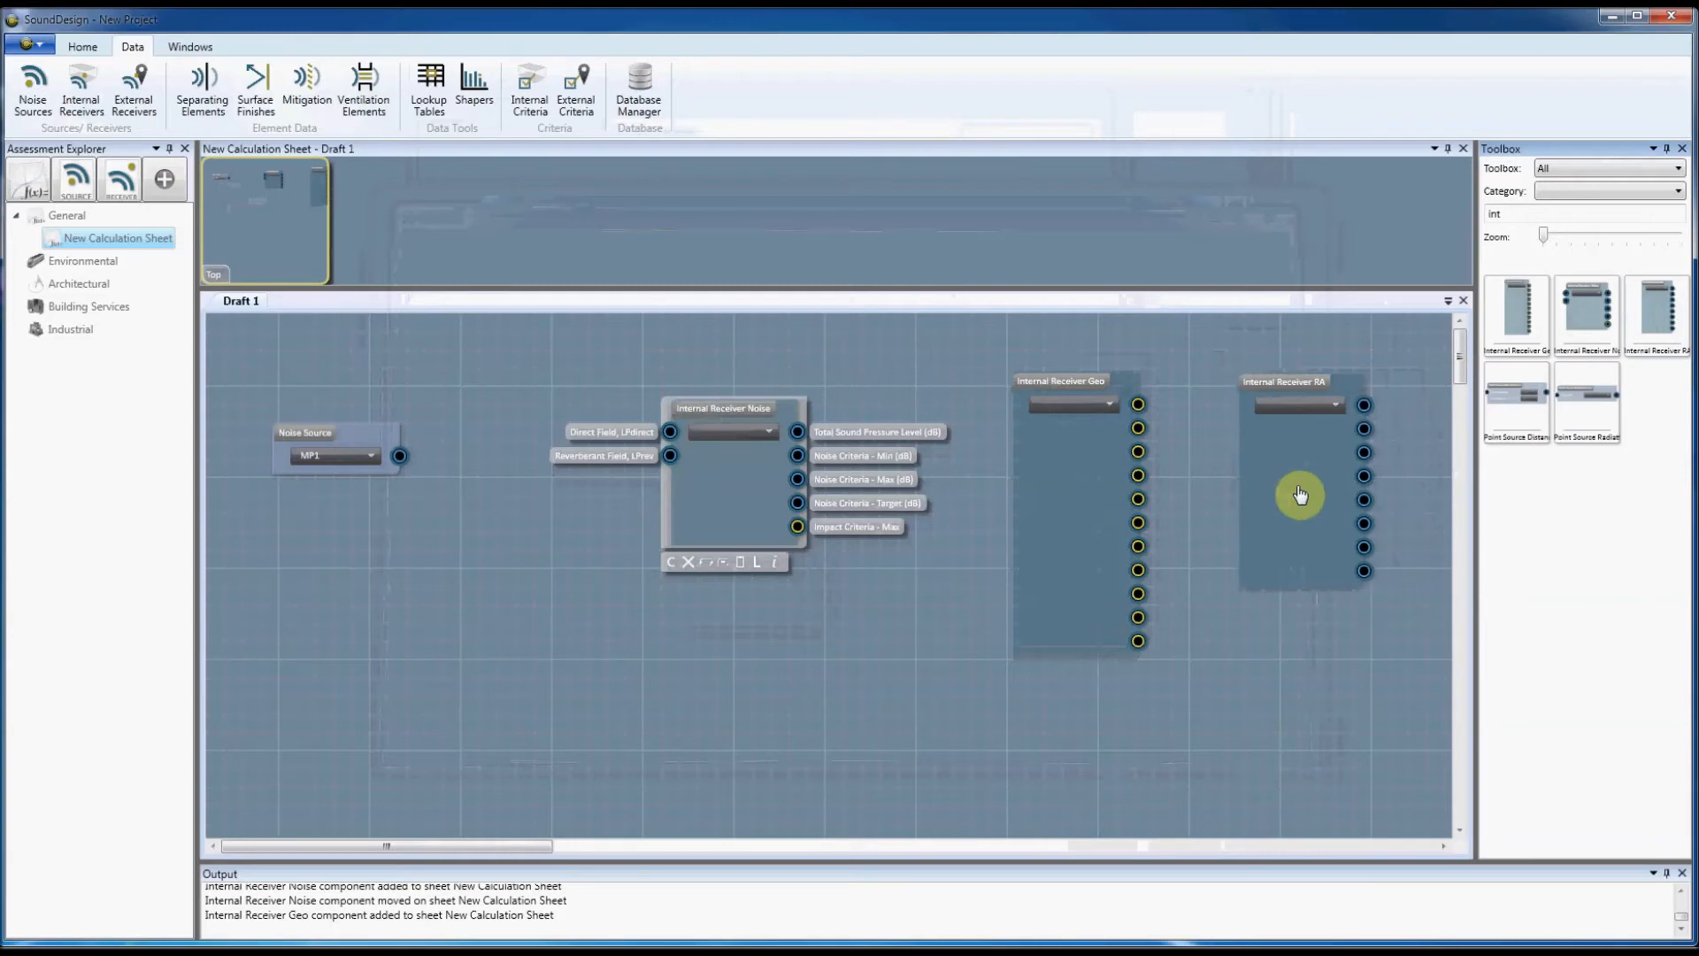
left_click_drag(1274, 376, 1271, 377)
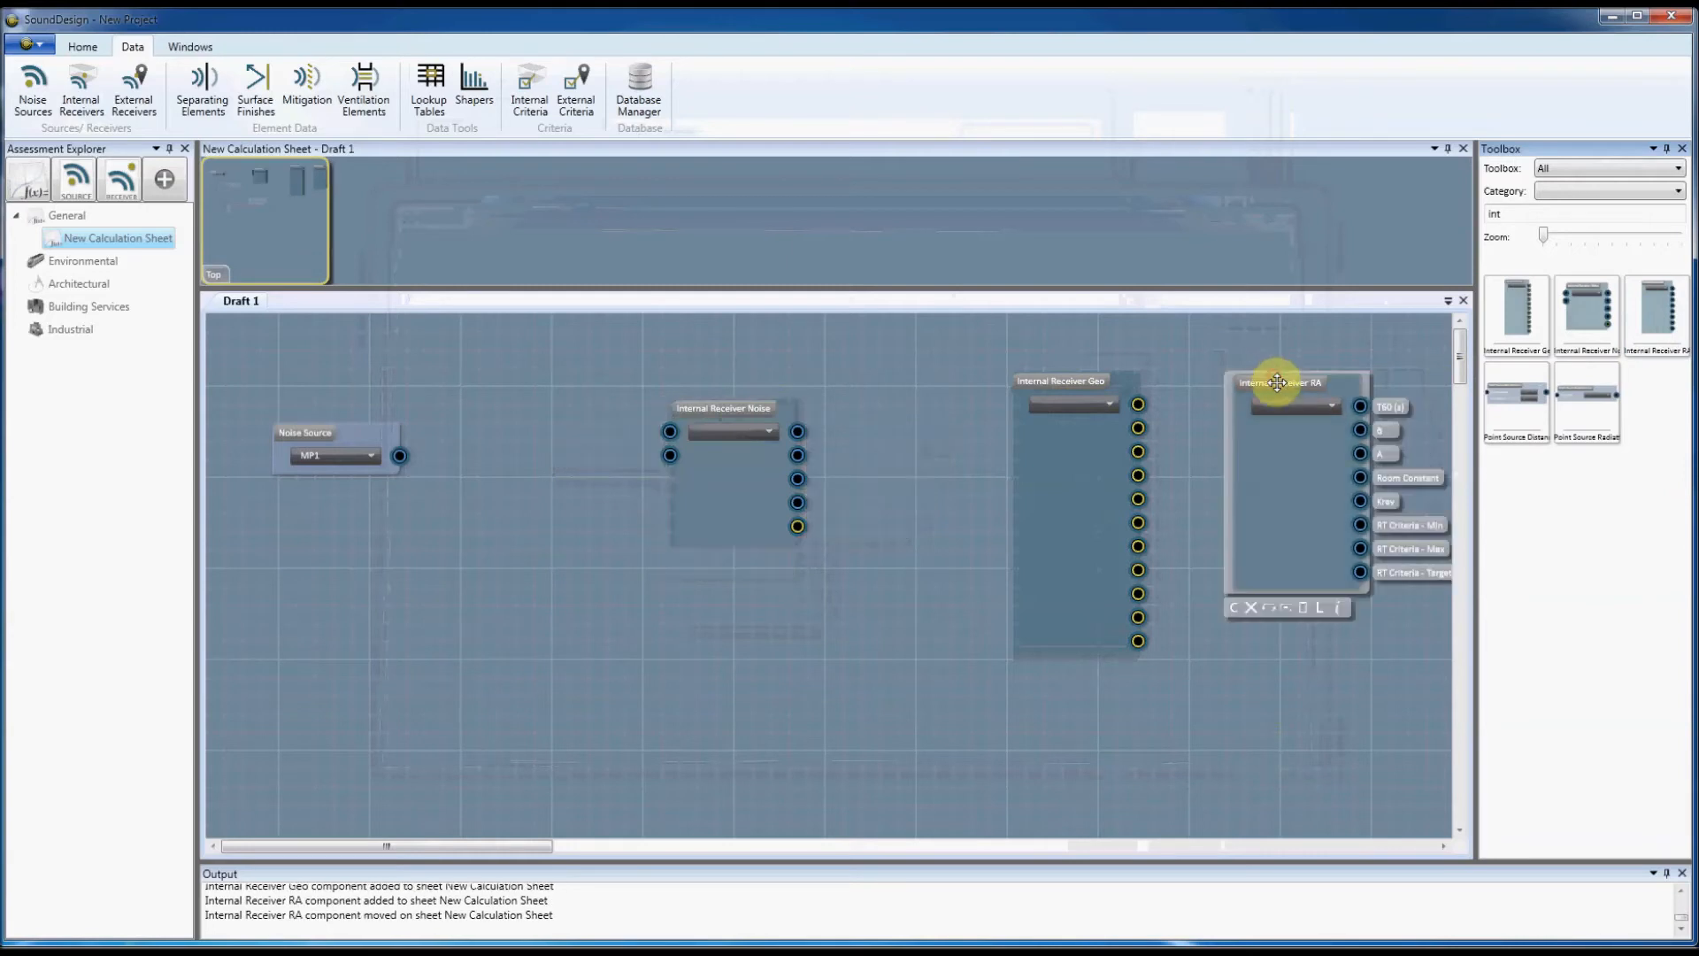
Delete the Internal Receiver Geo and Internal Receiver RA components from the sheet.
right_click(1059, 375)
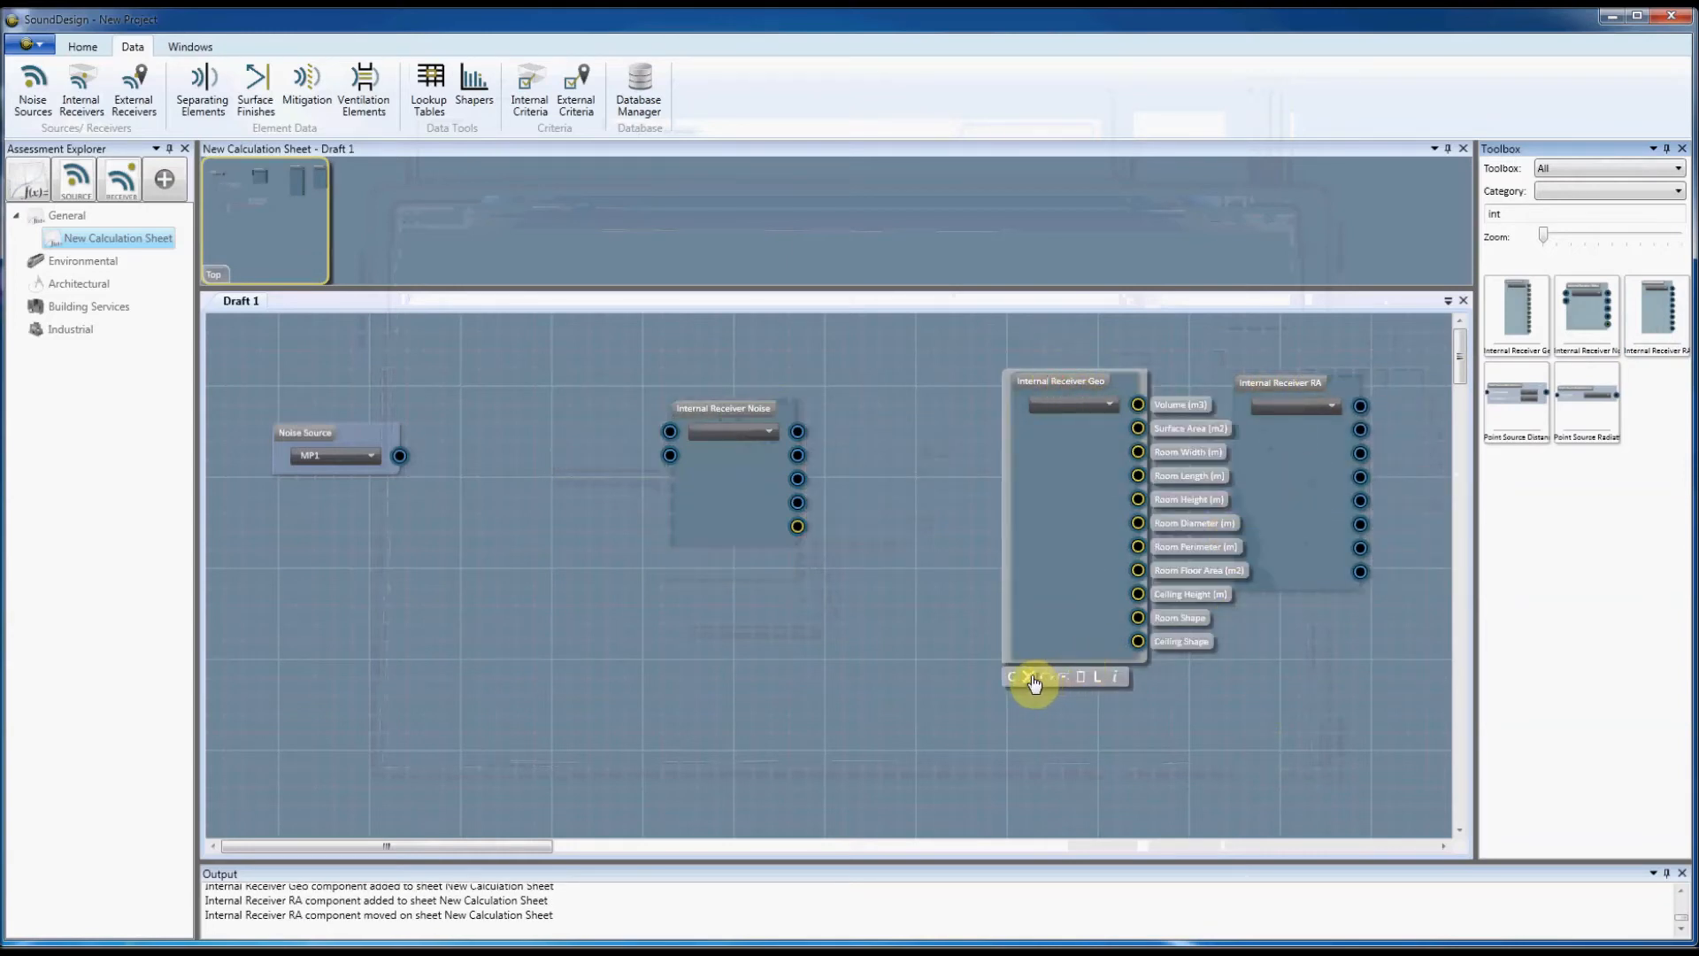
left_click(1030, 674)
right_click(1262, 381)
left_click(1260, 618)
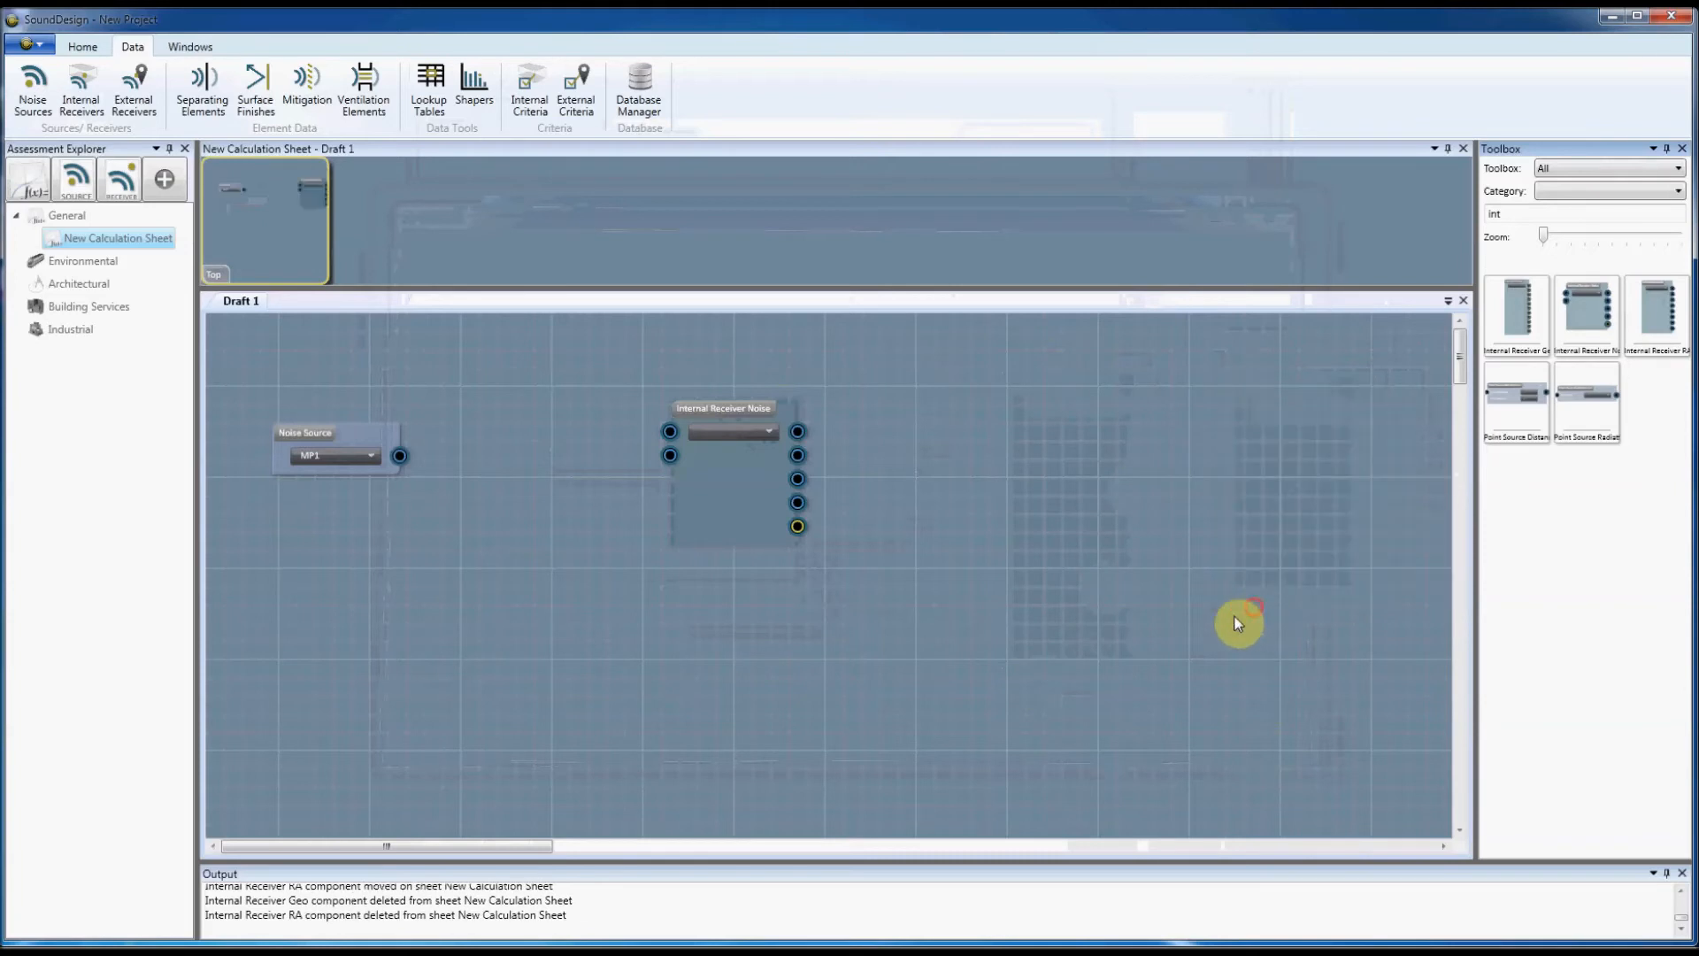
Move the Internal Receiver Noise component further right and assign it receiver GF-01.
left_click_drag(715, 408, 806, 408)
left_click(863, 437)
left_click(838, 452)
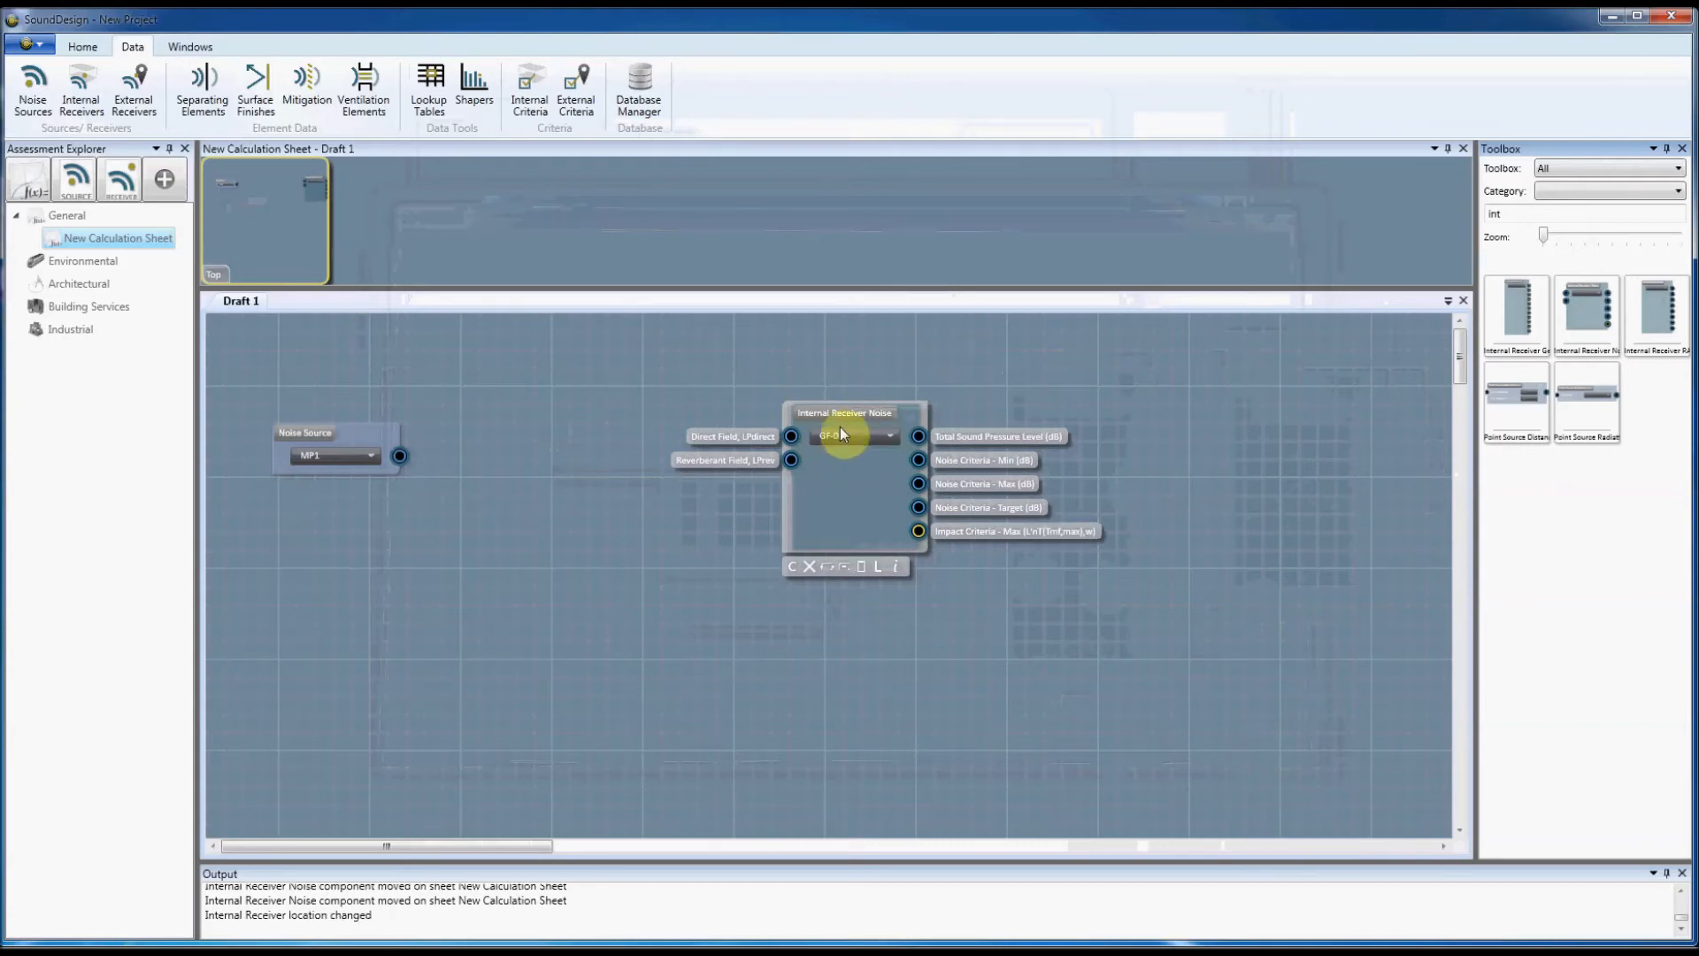
Align the two components and connect the MP1 noise source's output to the Direct Field input of Internal Receiver Noise.
left_click_drag(839, 415, 838, 420)
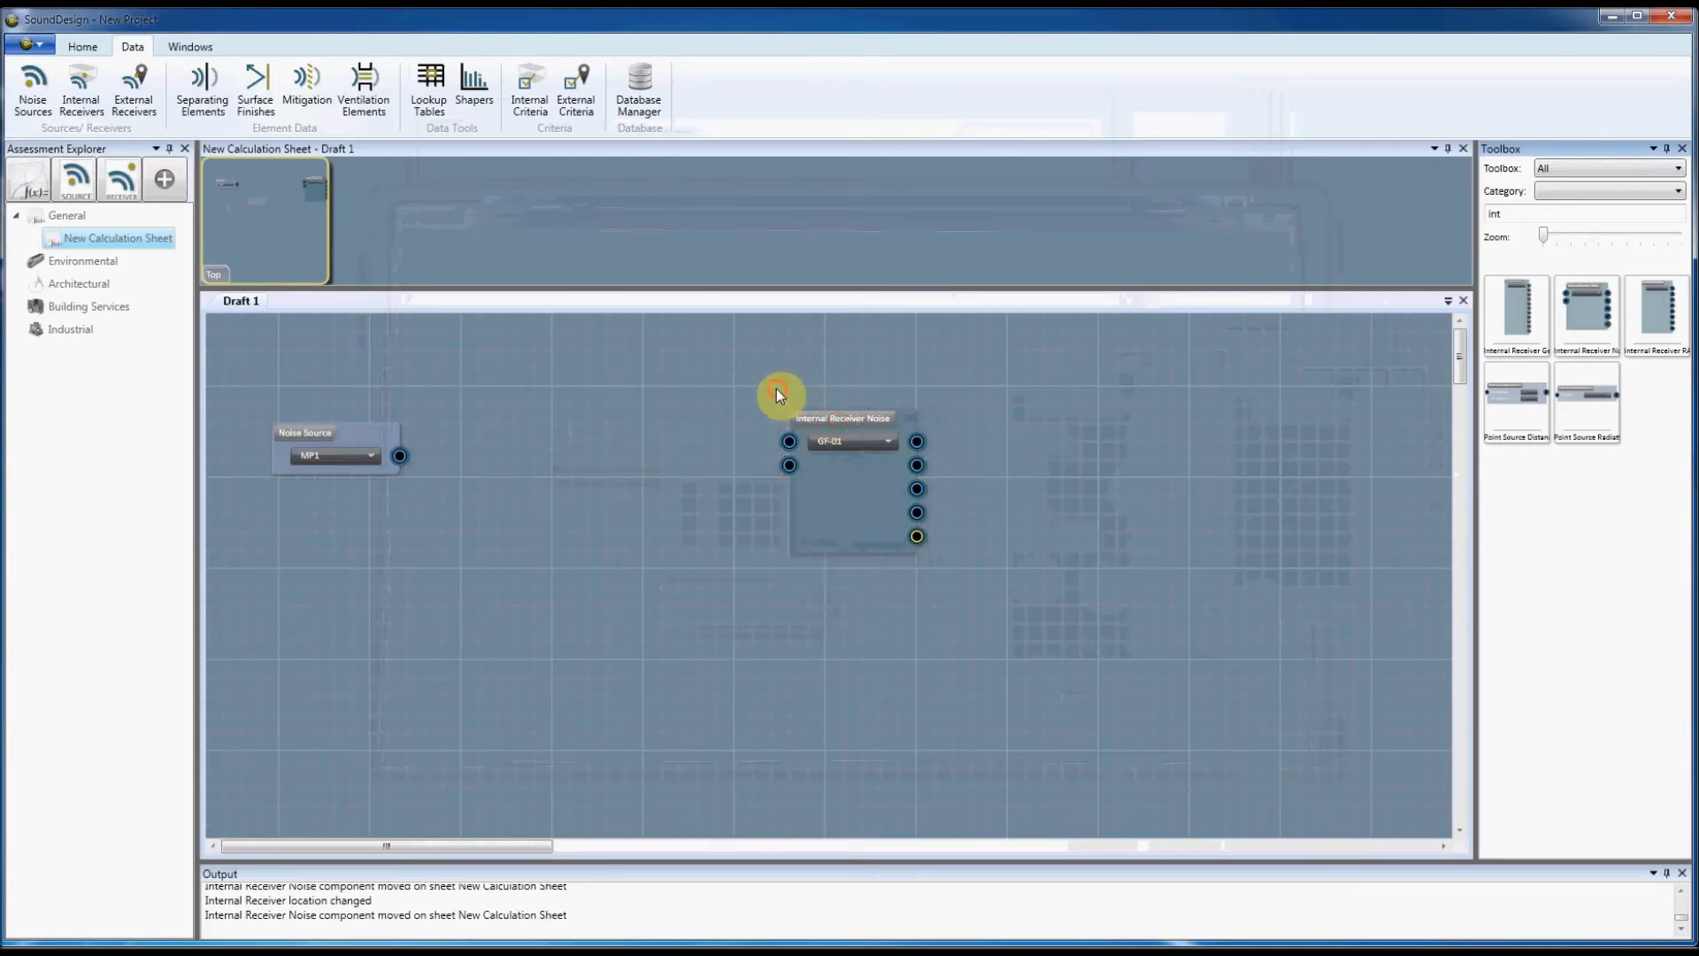
left_click_drag(292, 431, 323, 412)
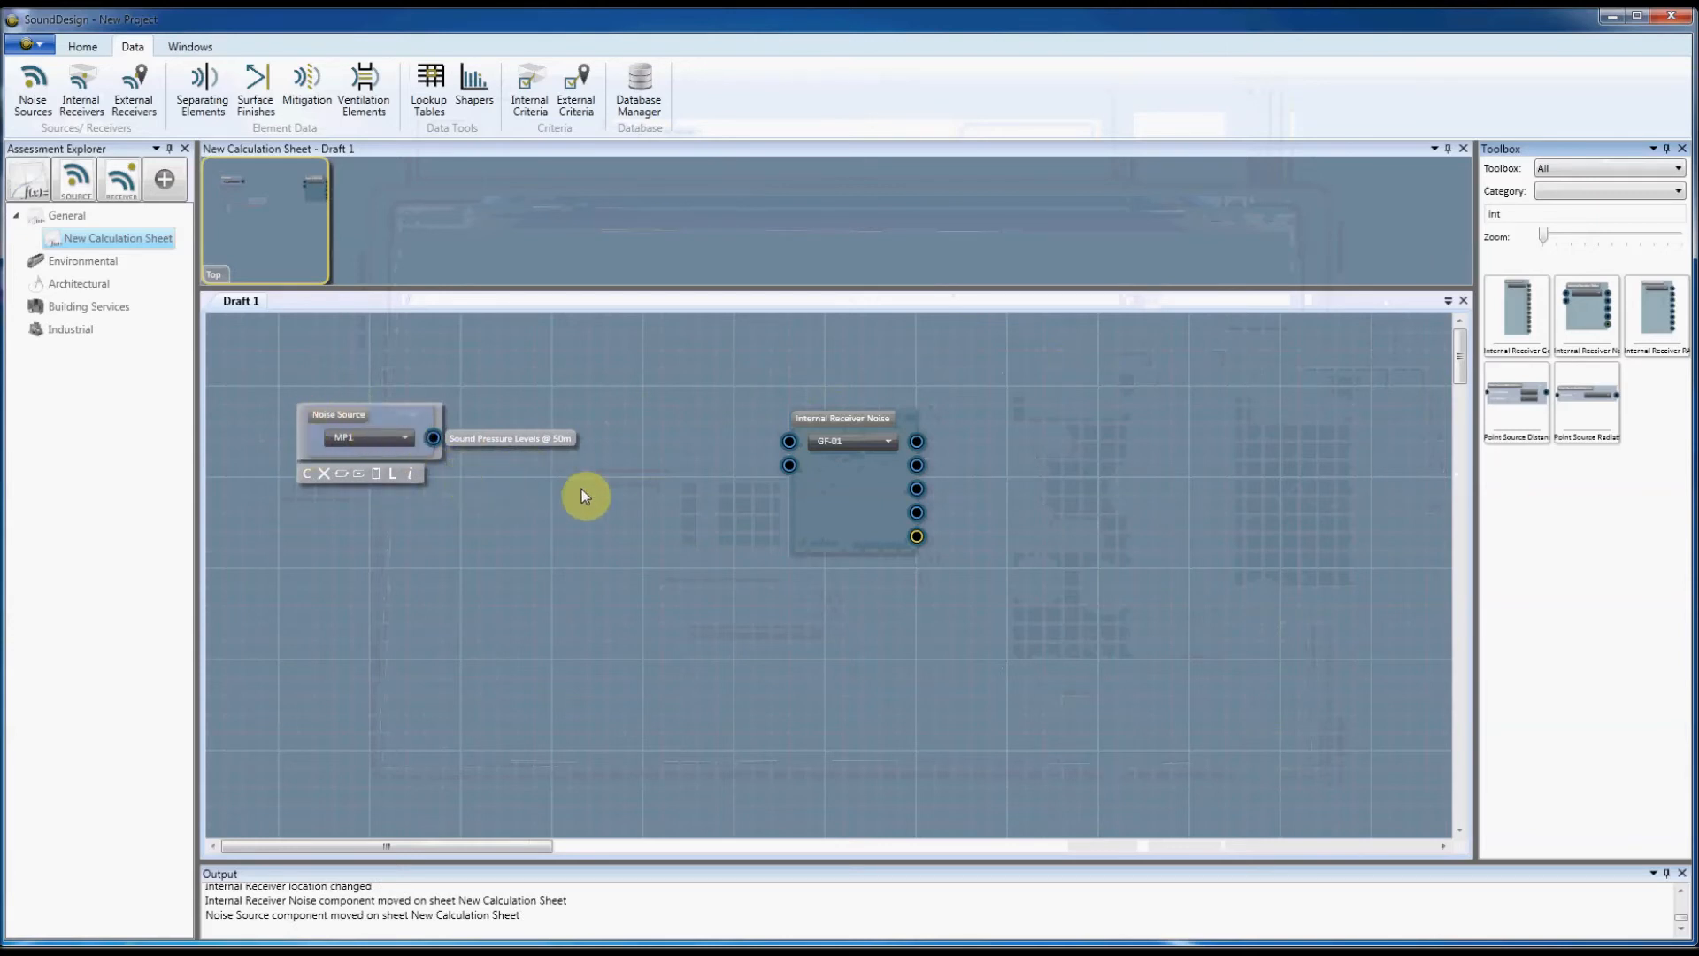
left_click_drag(432, 437, 787, 445)
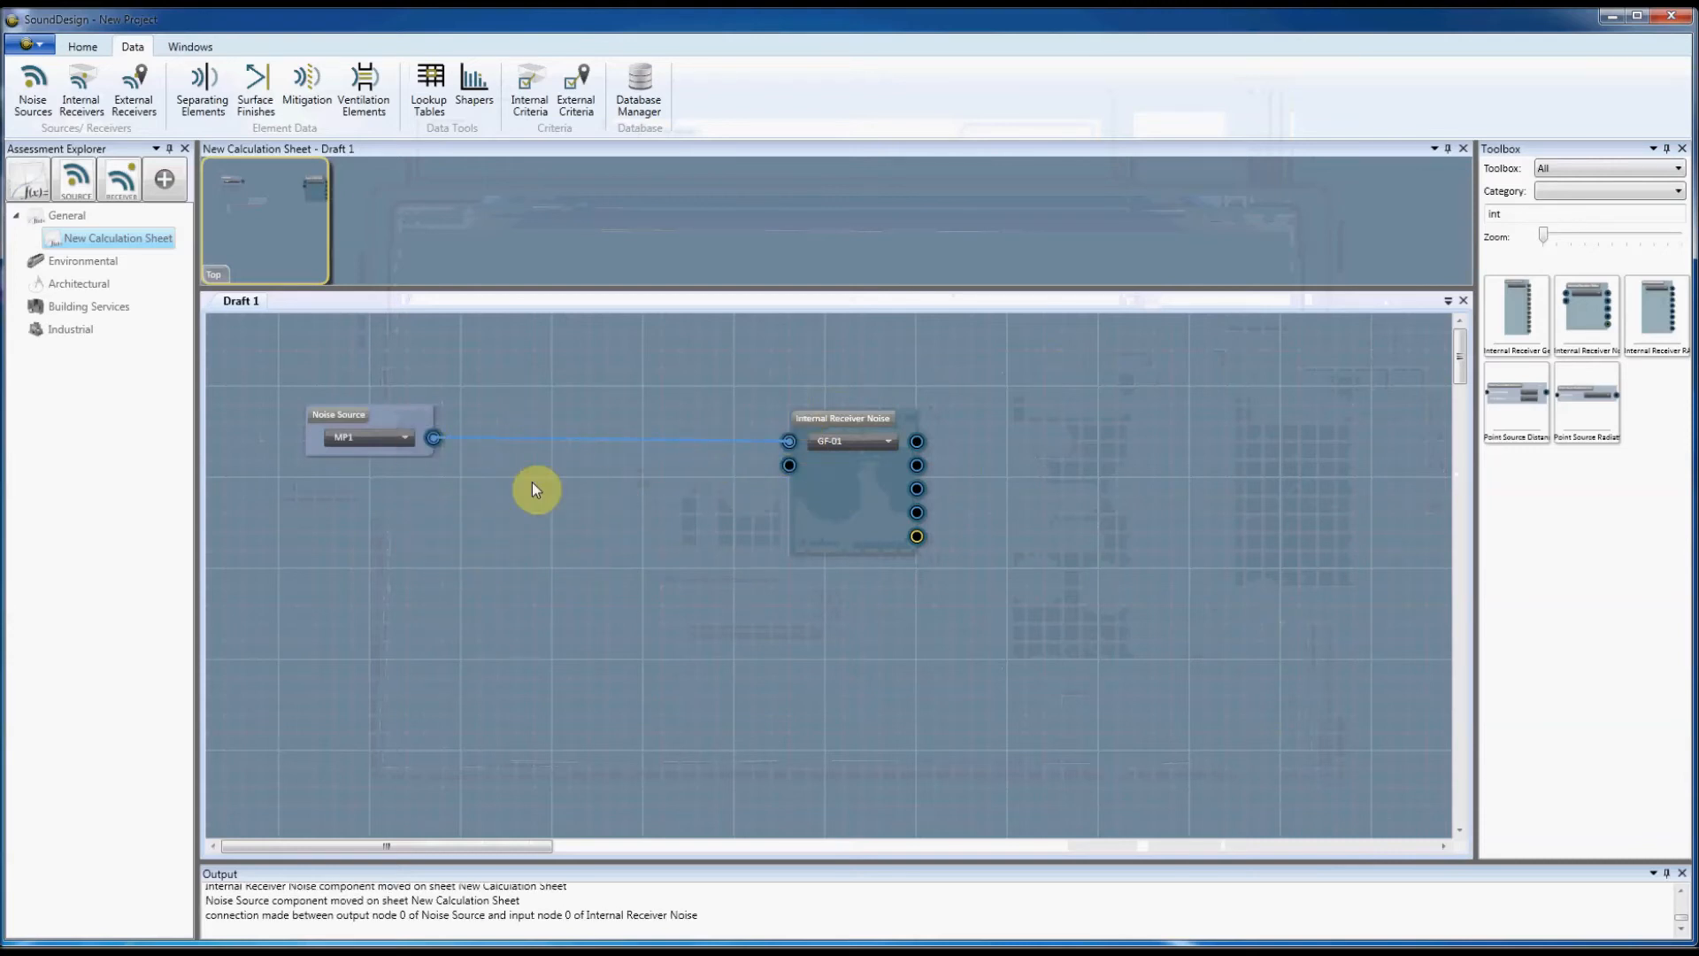
Shift the MP1 Noise Source component slightly up and away from the receiver, and nudge the Internal Receiver Noise component into place.
left_click_drag(337, 421, 310, 403)
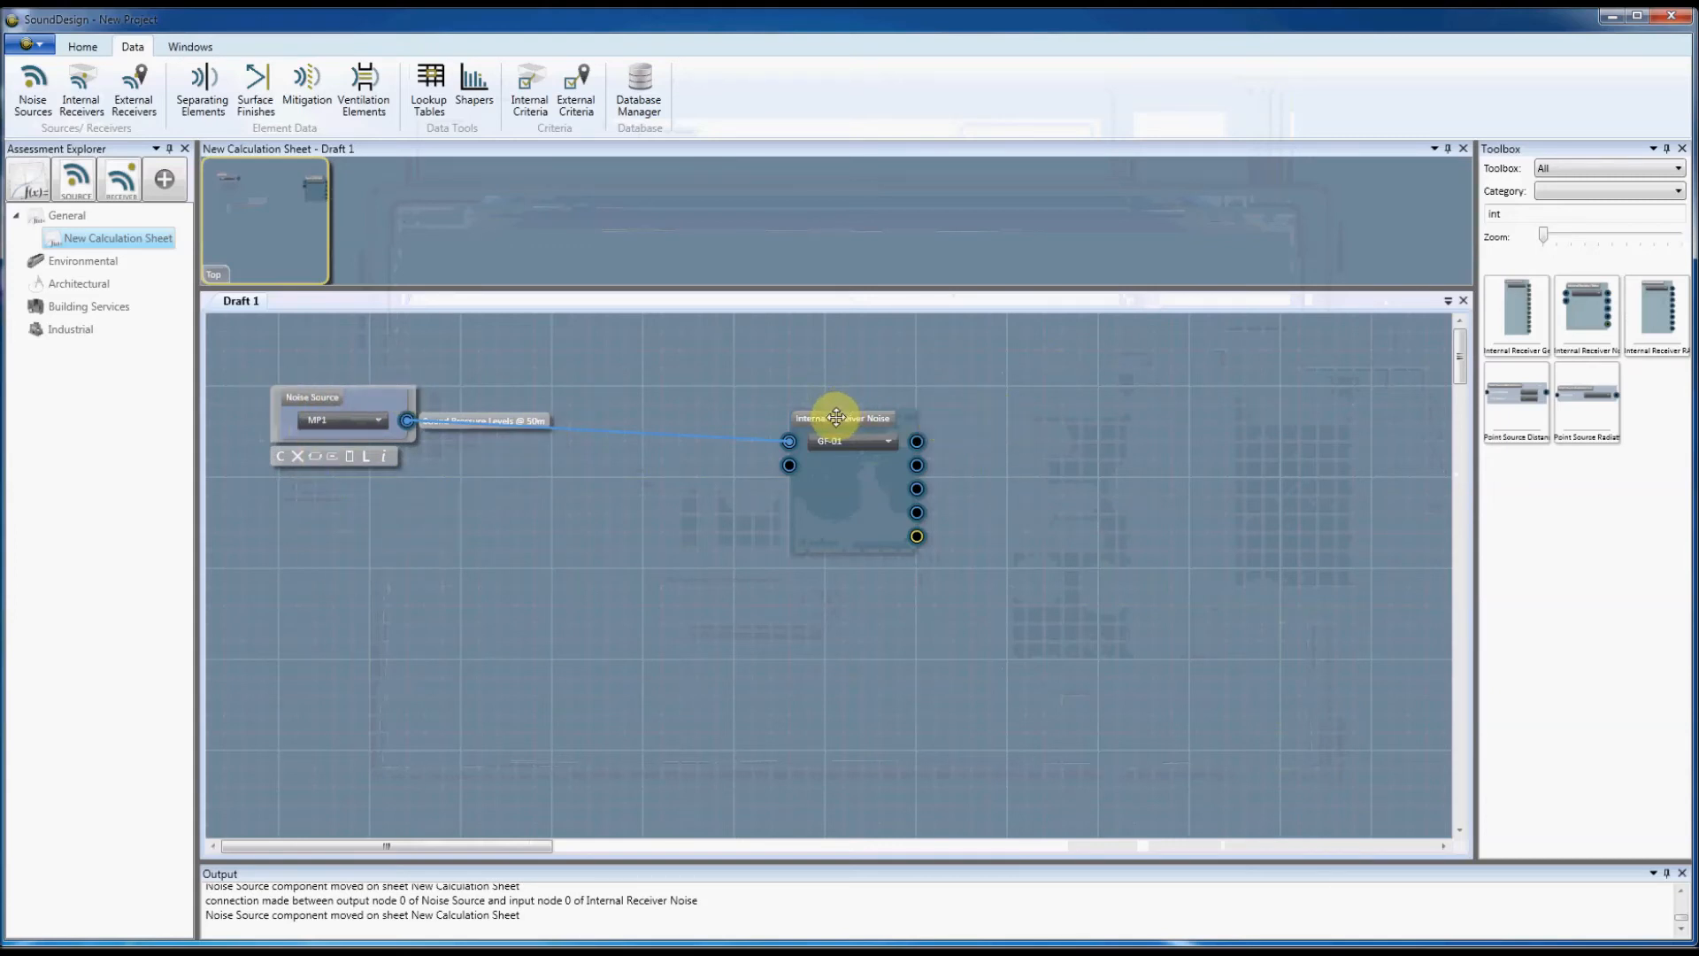
left_click_drag(832, 416, 841, 414)
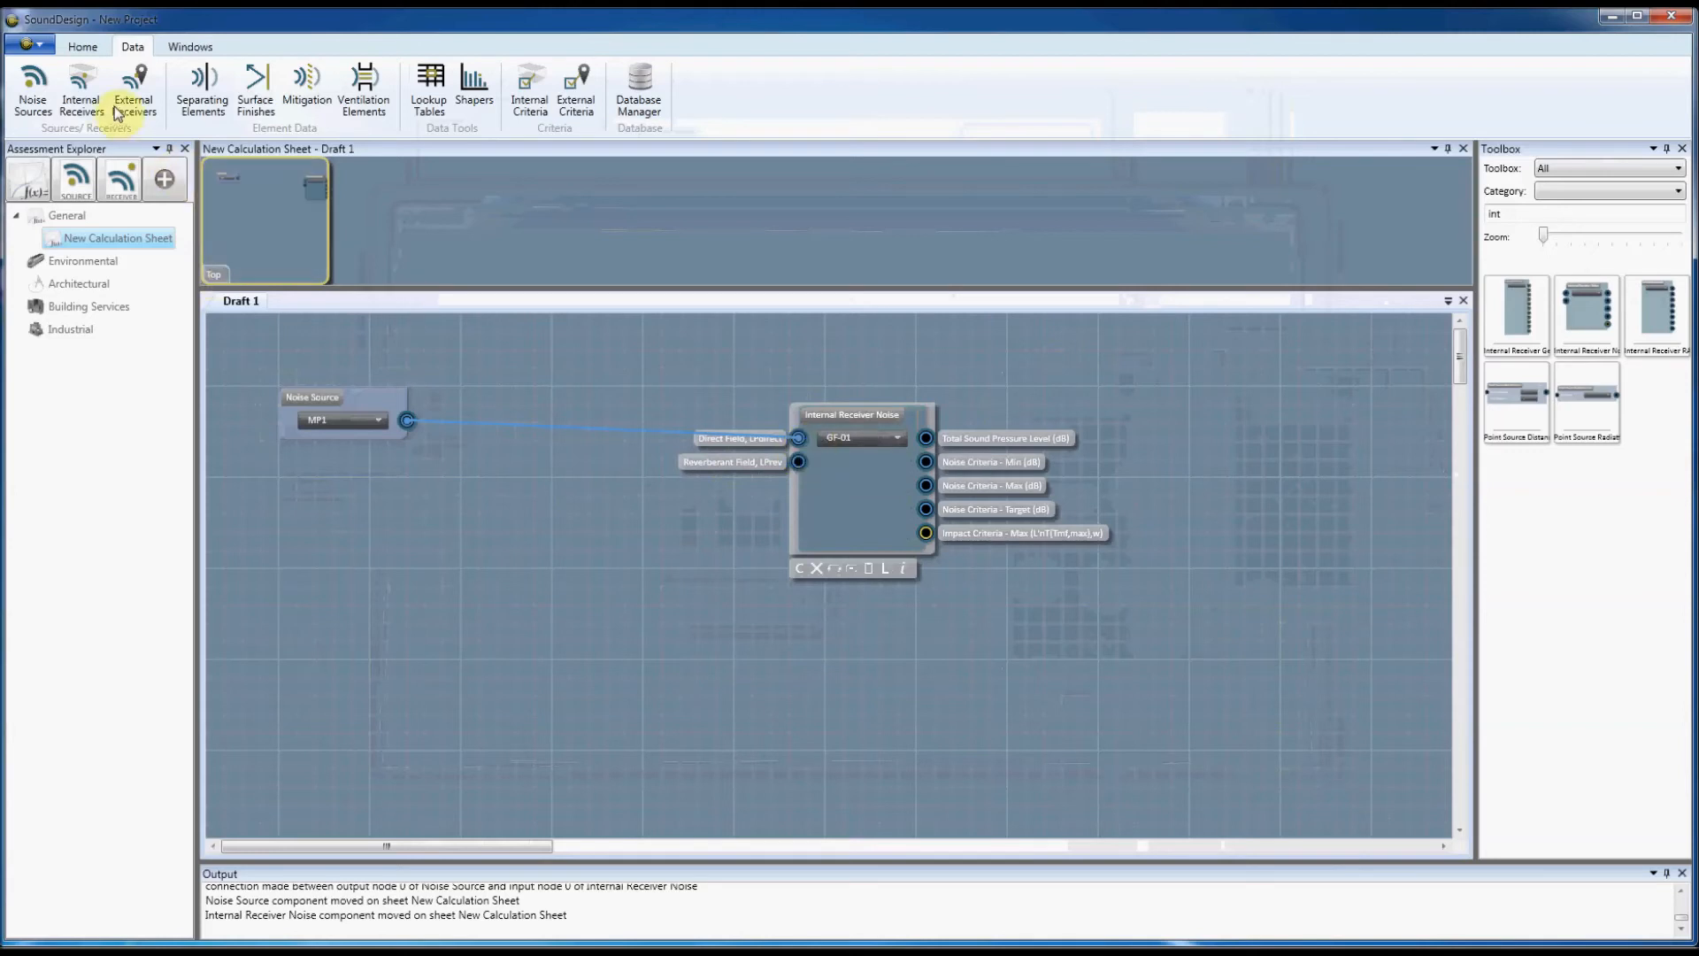
Examine the direct sources and resultant noise levels of internal receiver GF-01 against its maximum criteria, closing the receiver data without changes.
left_click(80, 96)
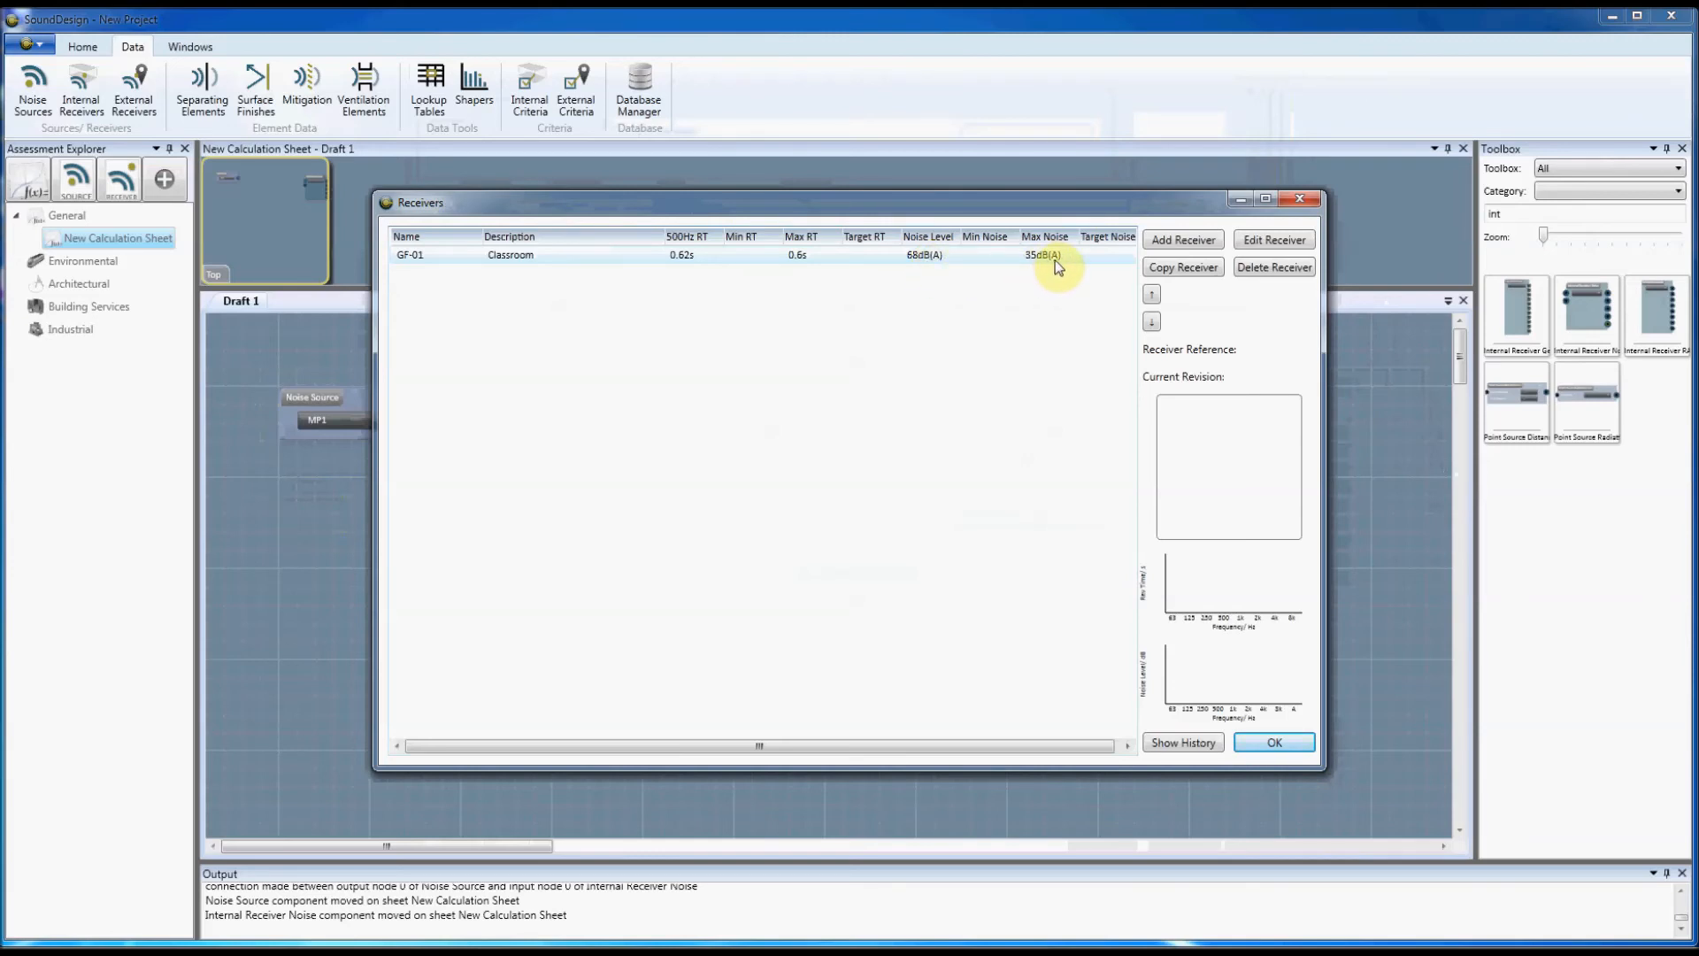
double_click(1028, 256)
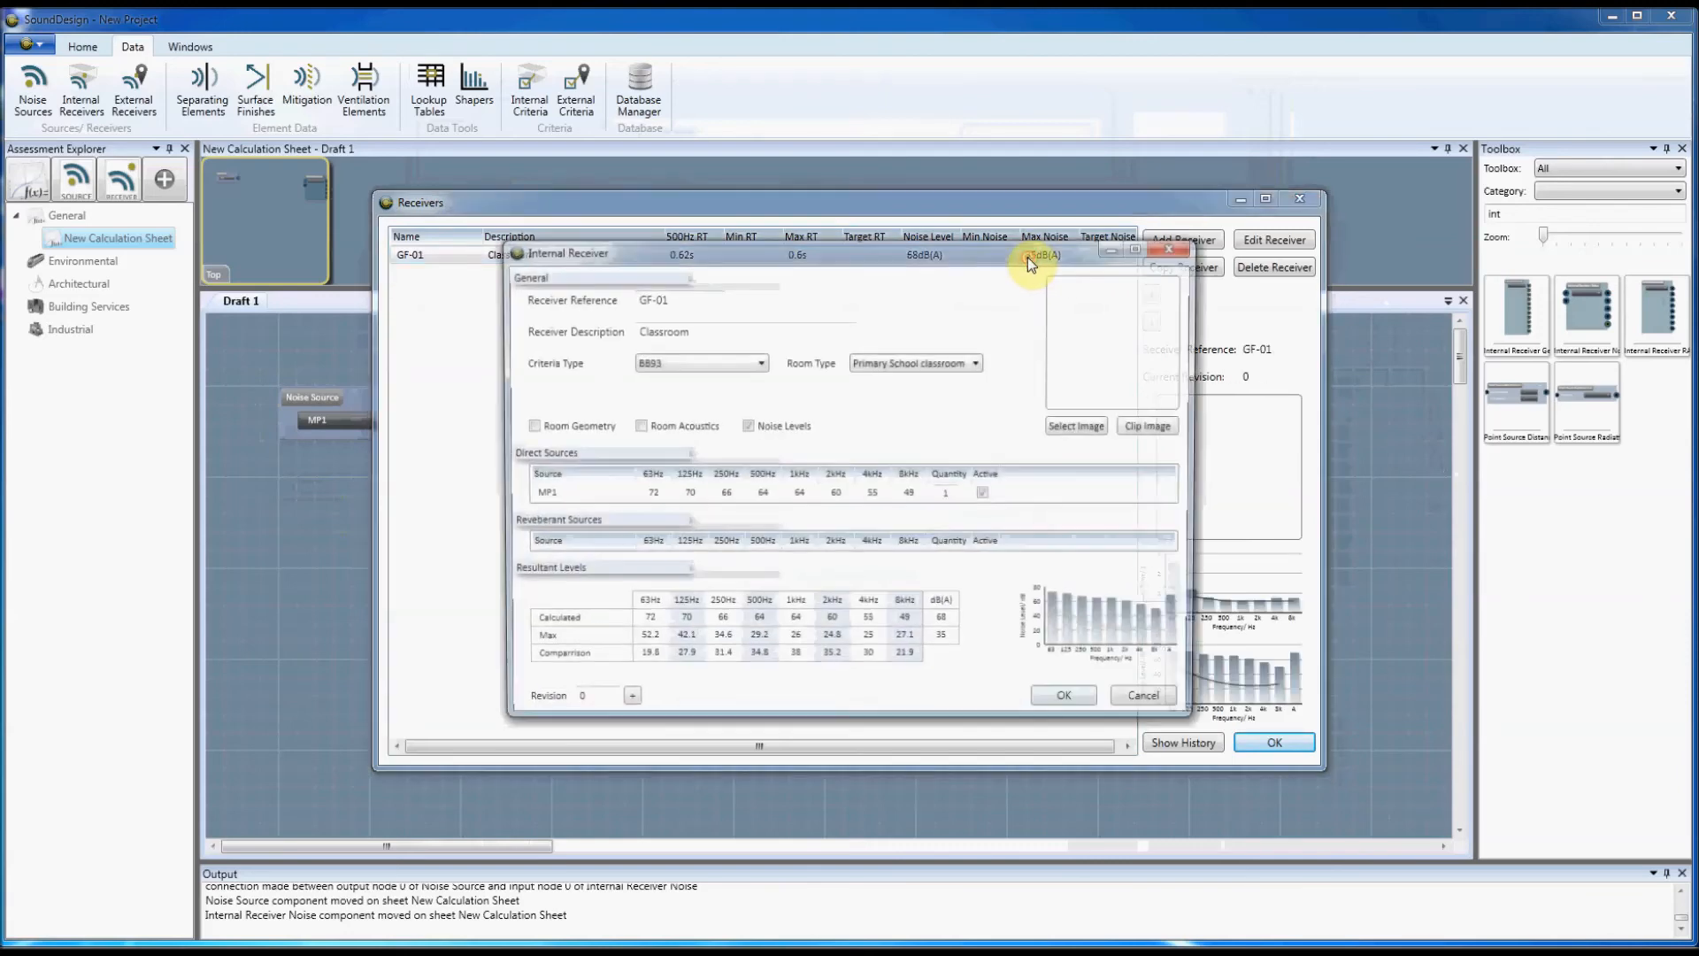
left_click_drag(880, 258, 819, 139)
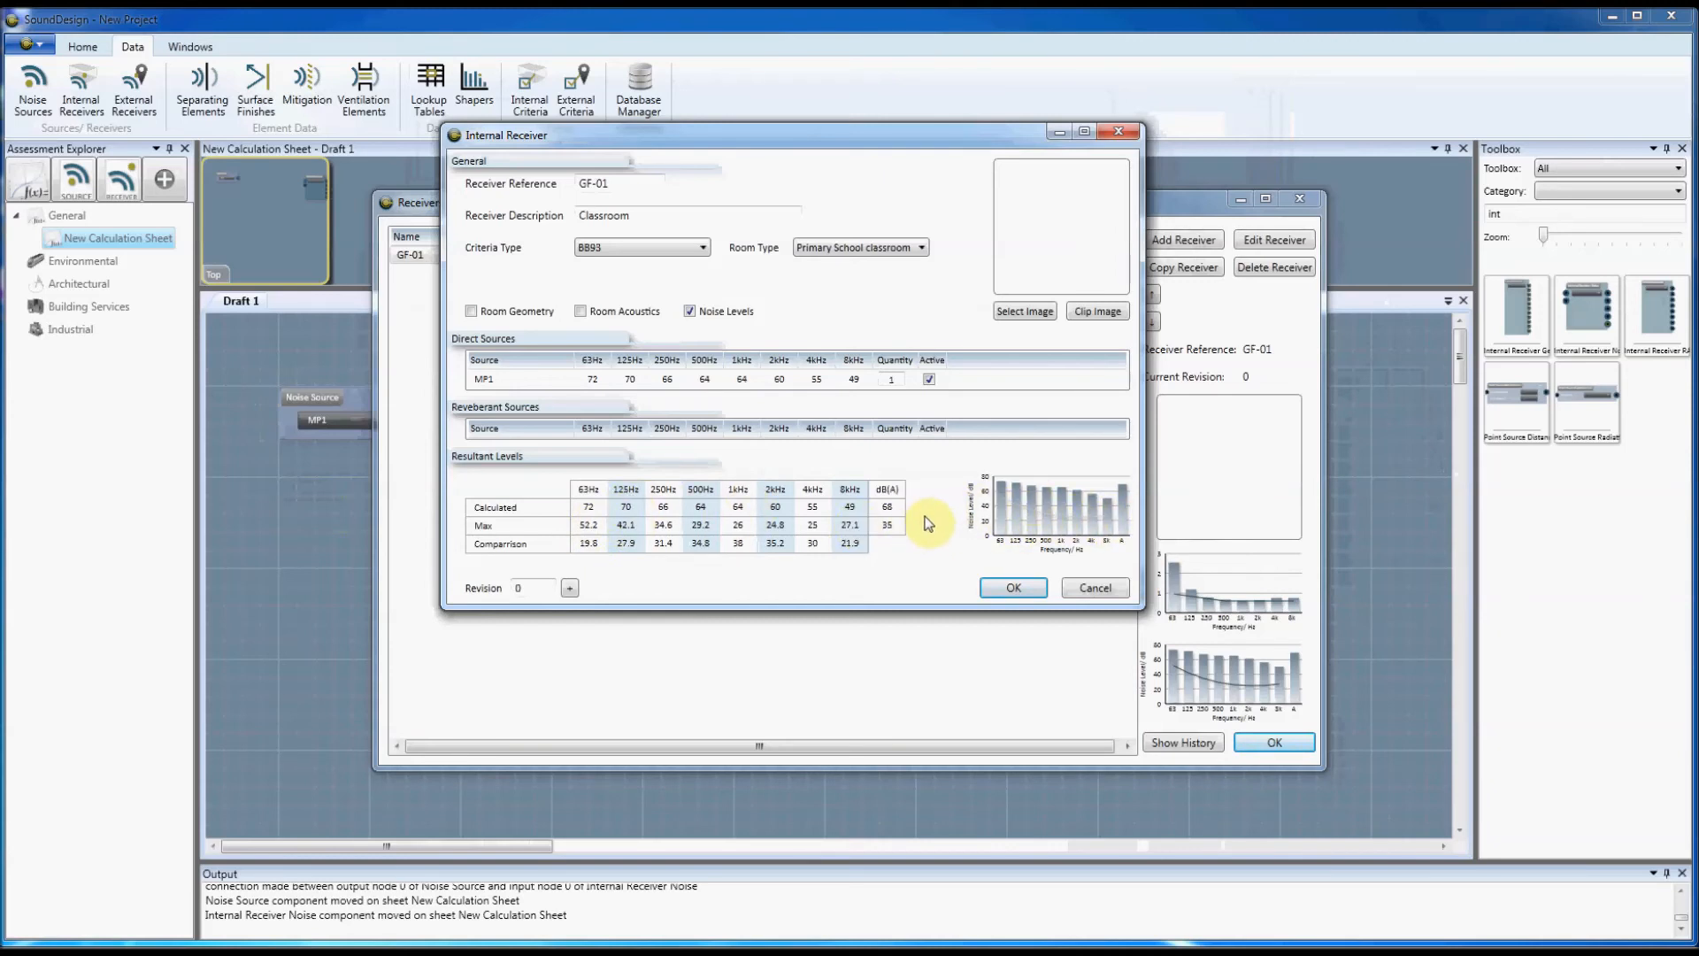
left_click(1013, 587)
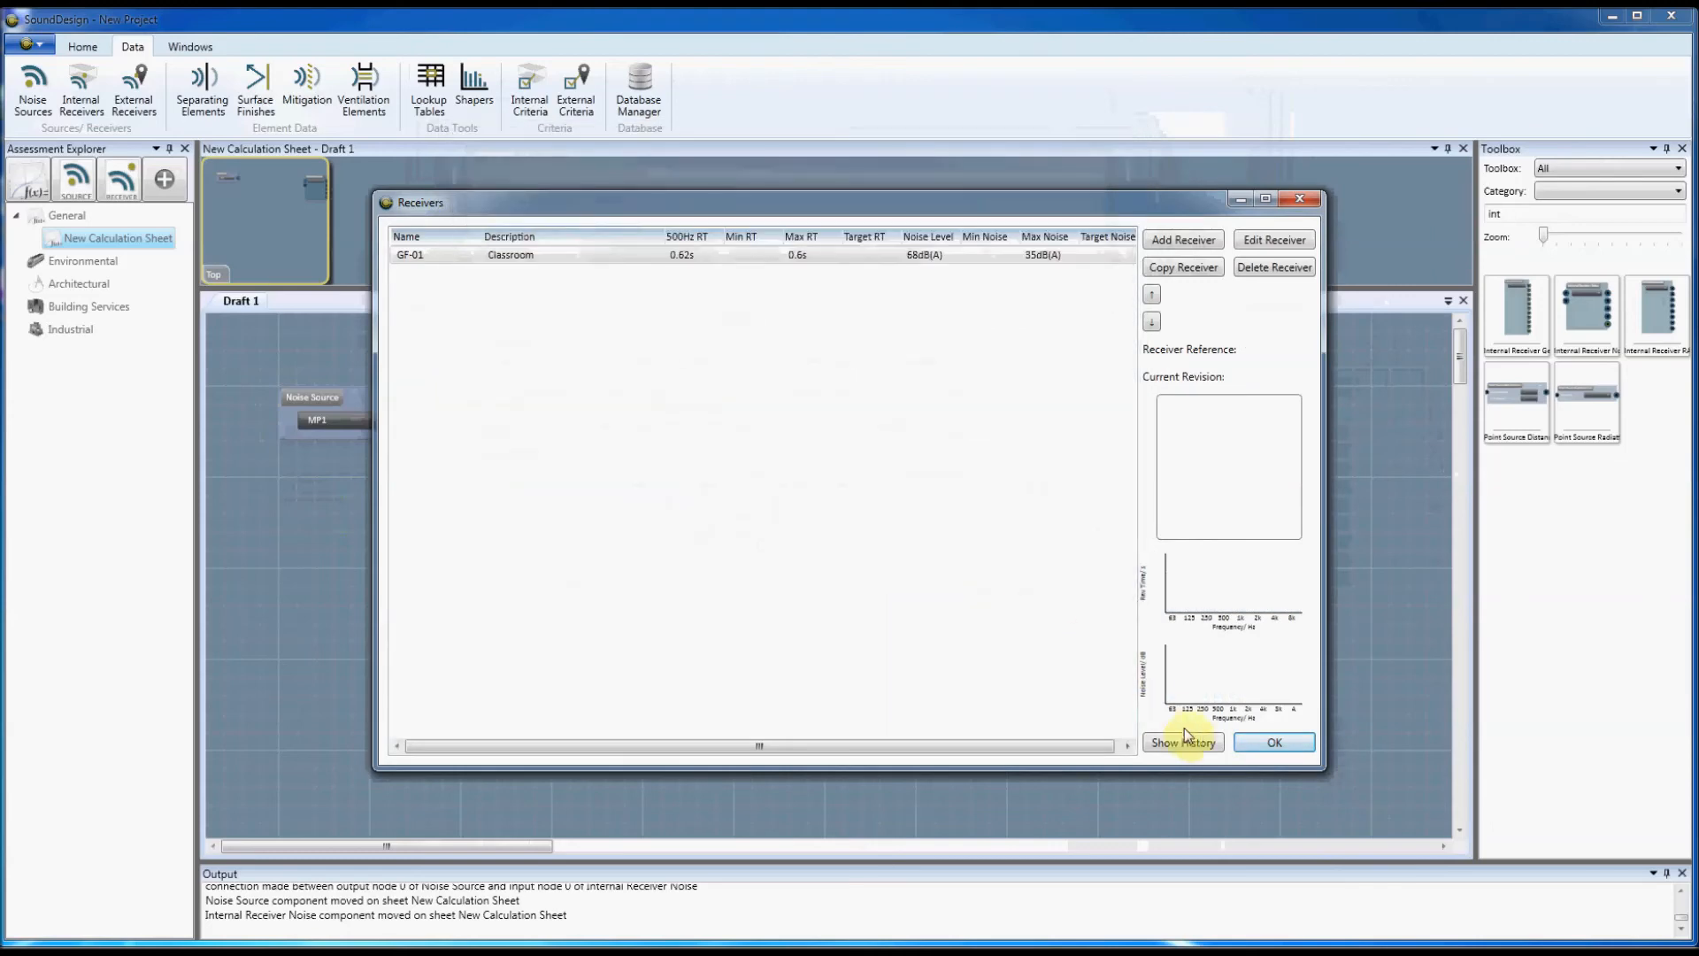
left_click(1270, 746)
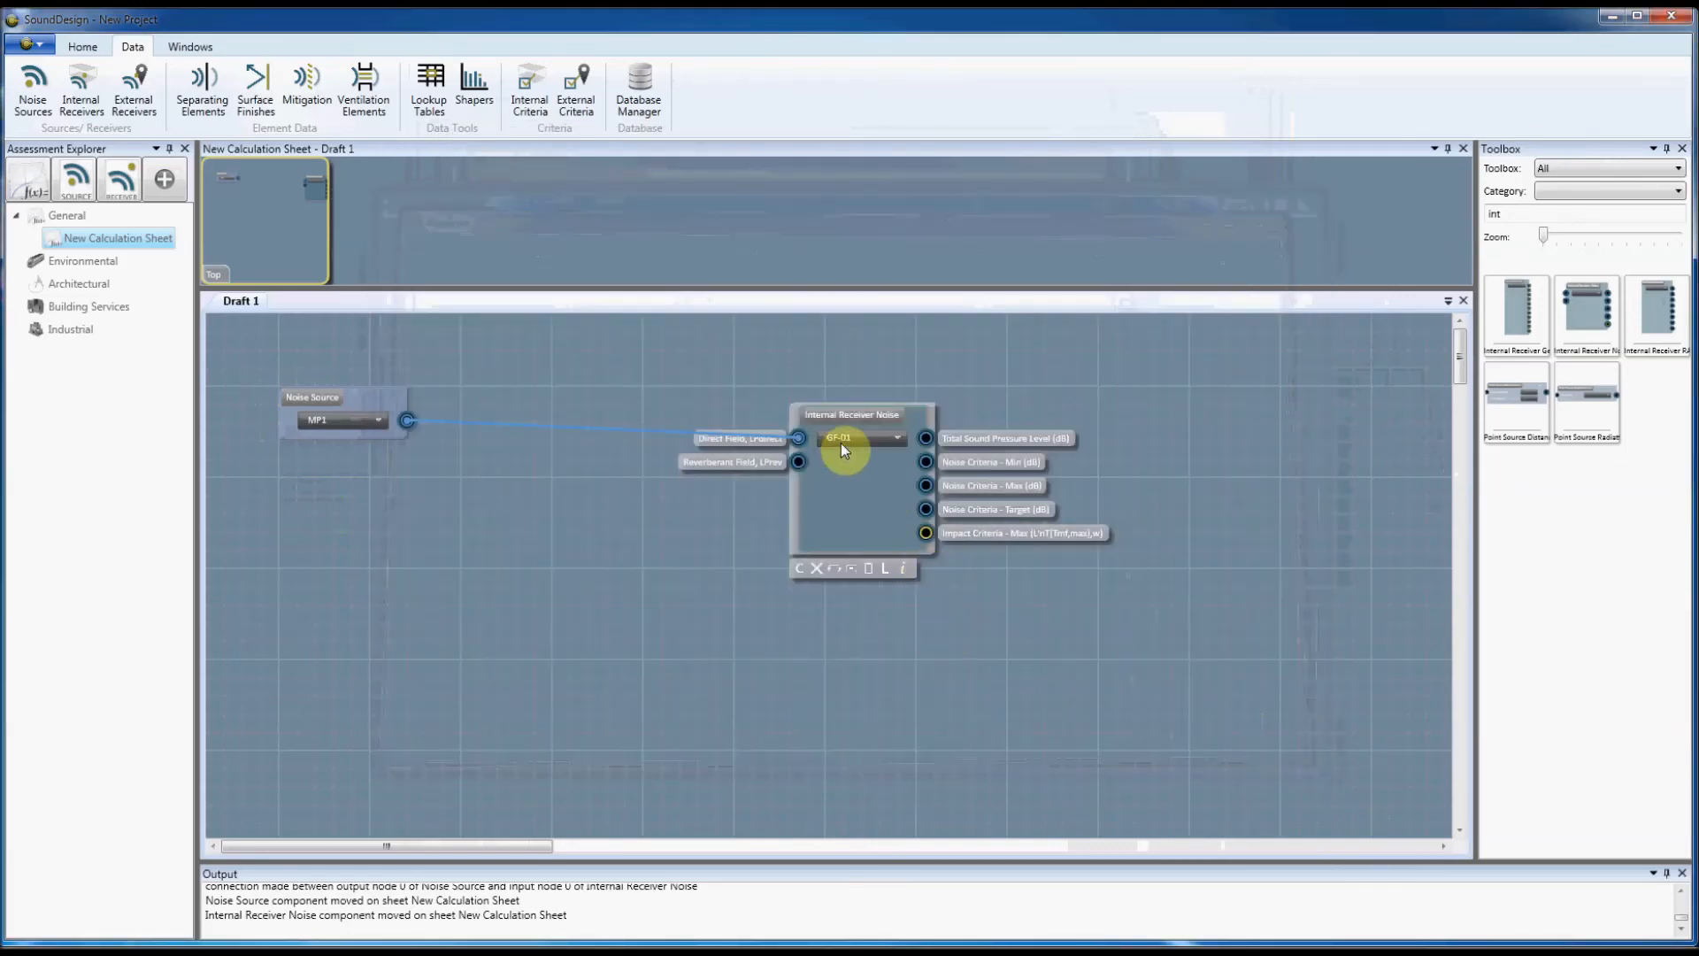
Move the Internal Receiver Noise component slightly lower on the sheet and examine its direct and reverberant field inputs up close.
left_click_drag(844, 416, 833, 448)
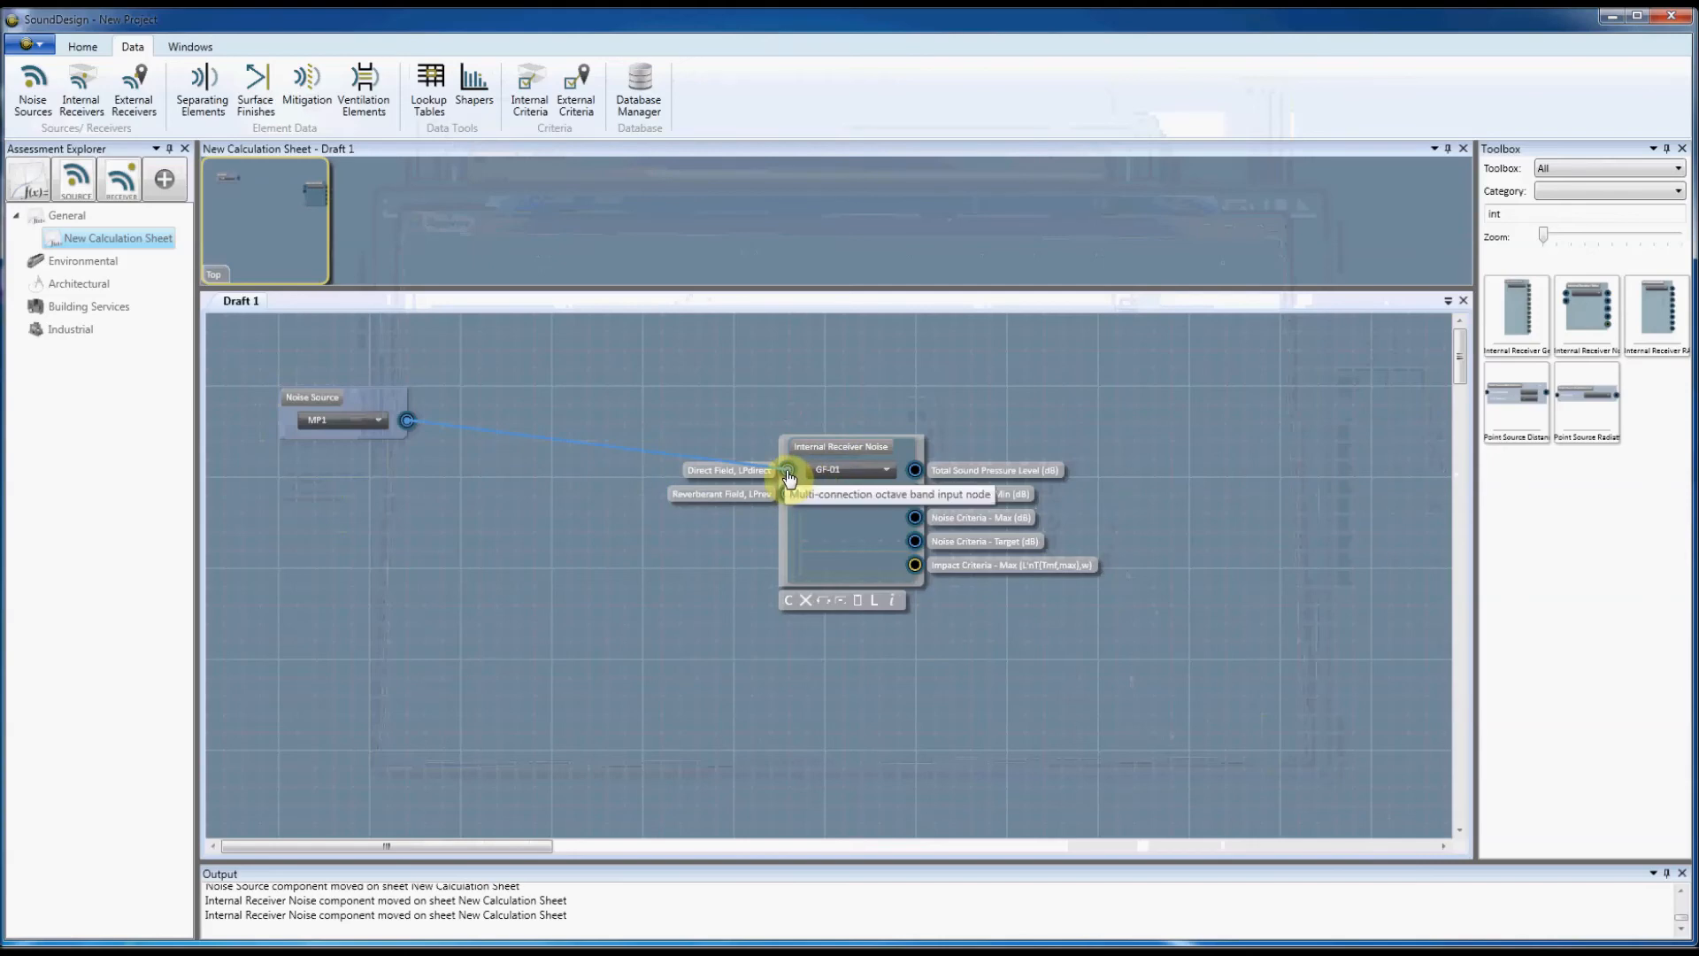
scroll(789, 478, "up", 3)
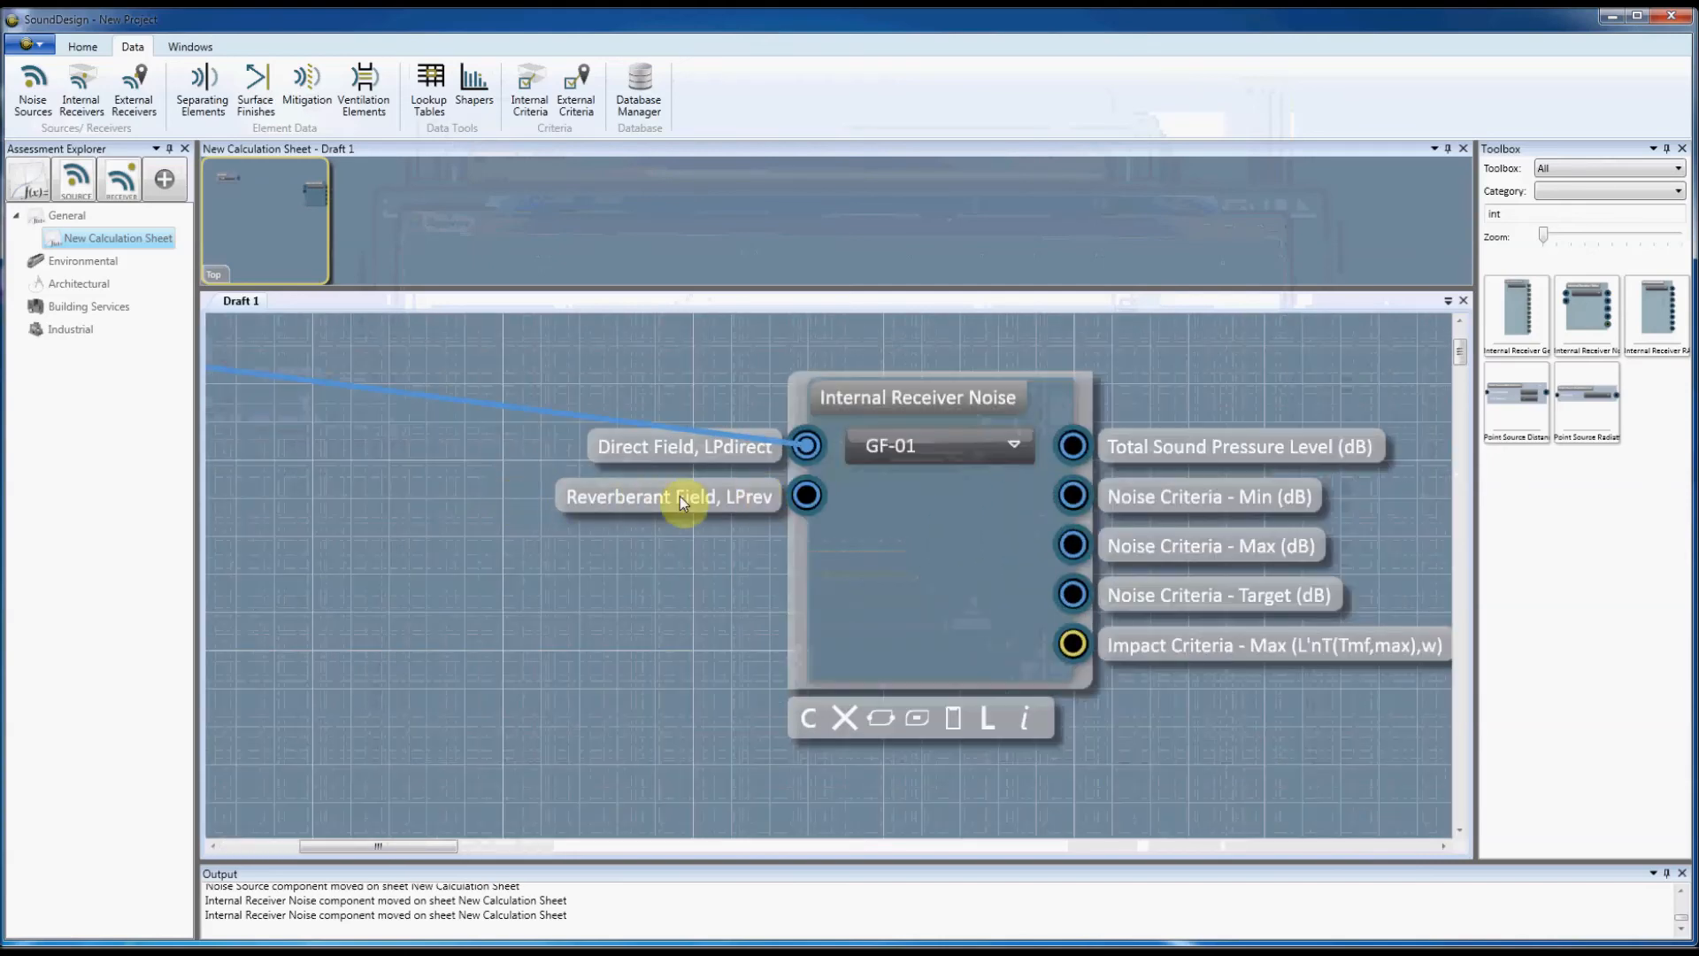
scroll(807, 509, "down", 1)
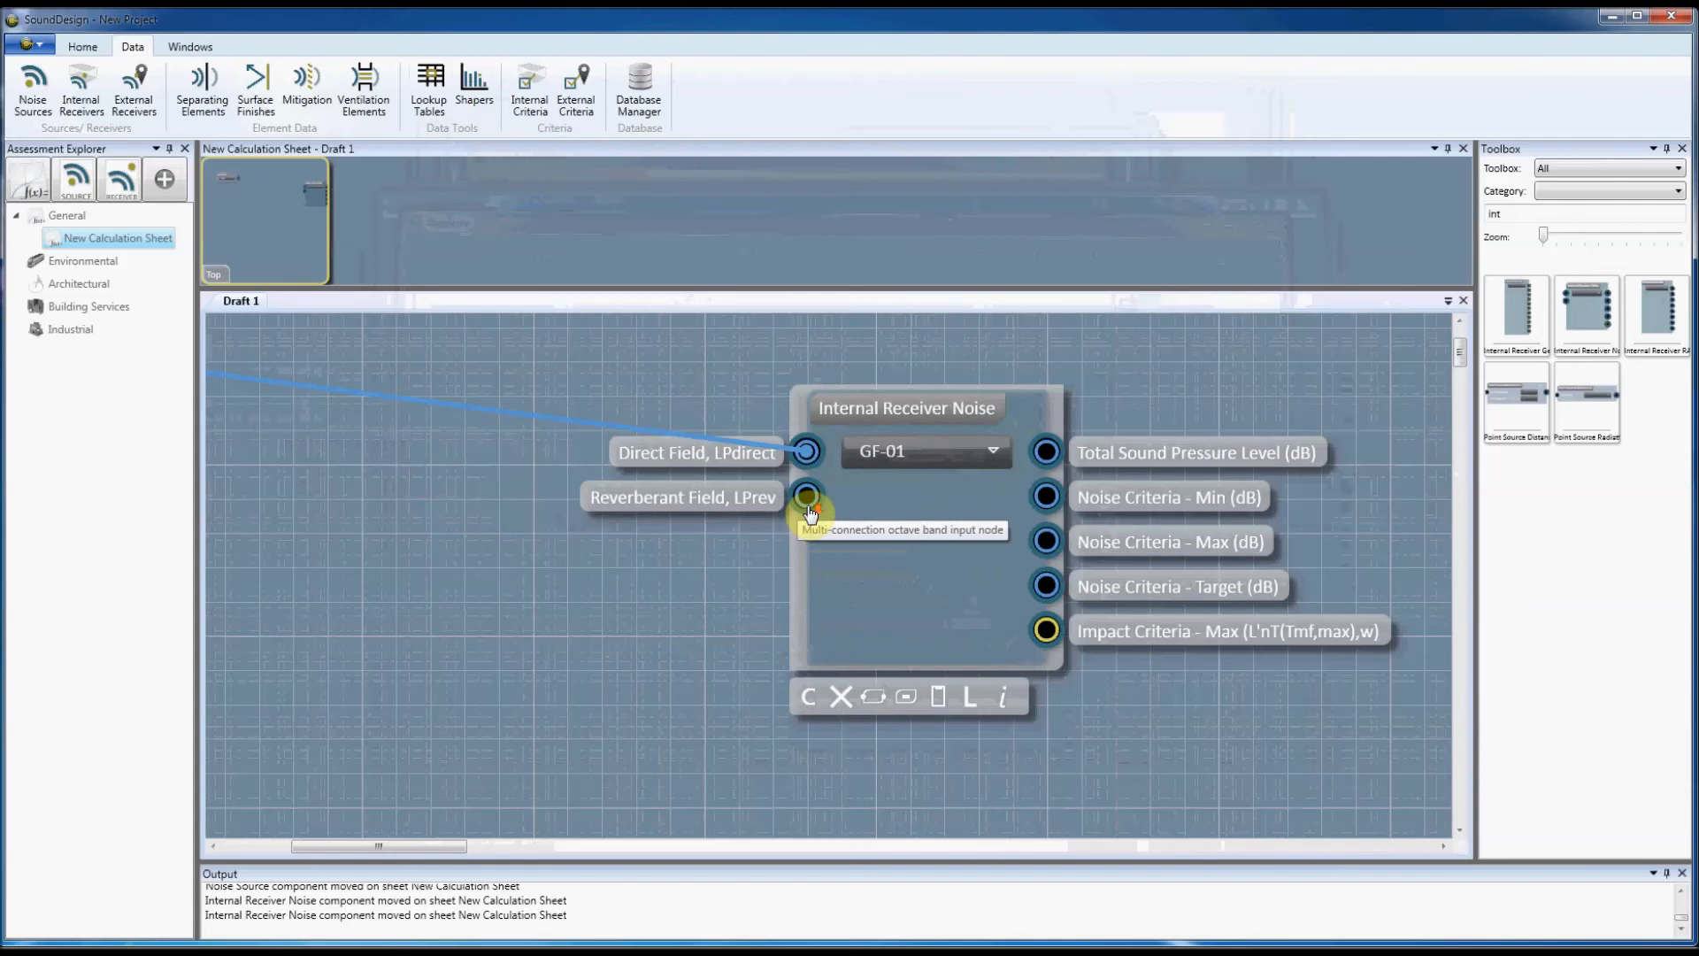
scroll(808, 511, "down", 4)
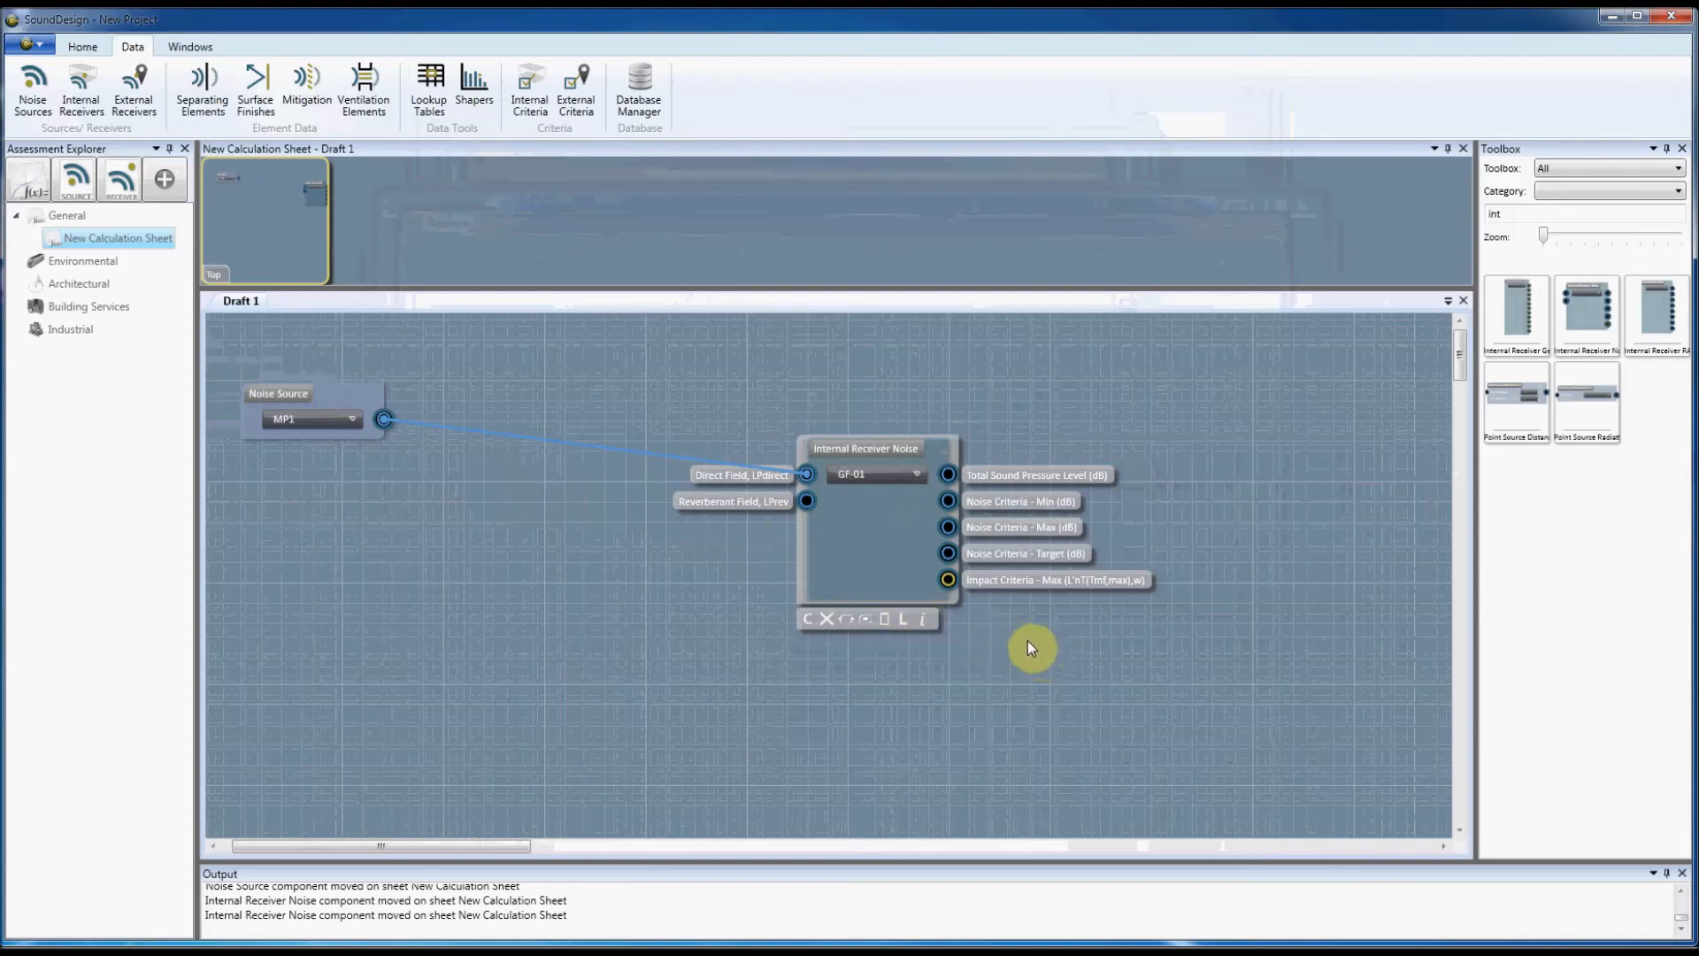
Move the Internal Receiver Noise component farther away from the MP1 noise source on the sheet.
left_click_drag(886, 443, 953, 439)
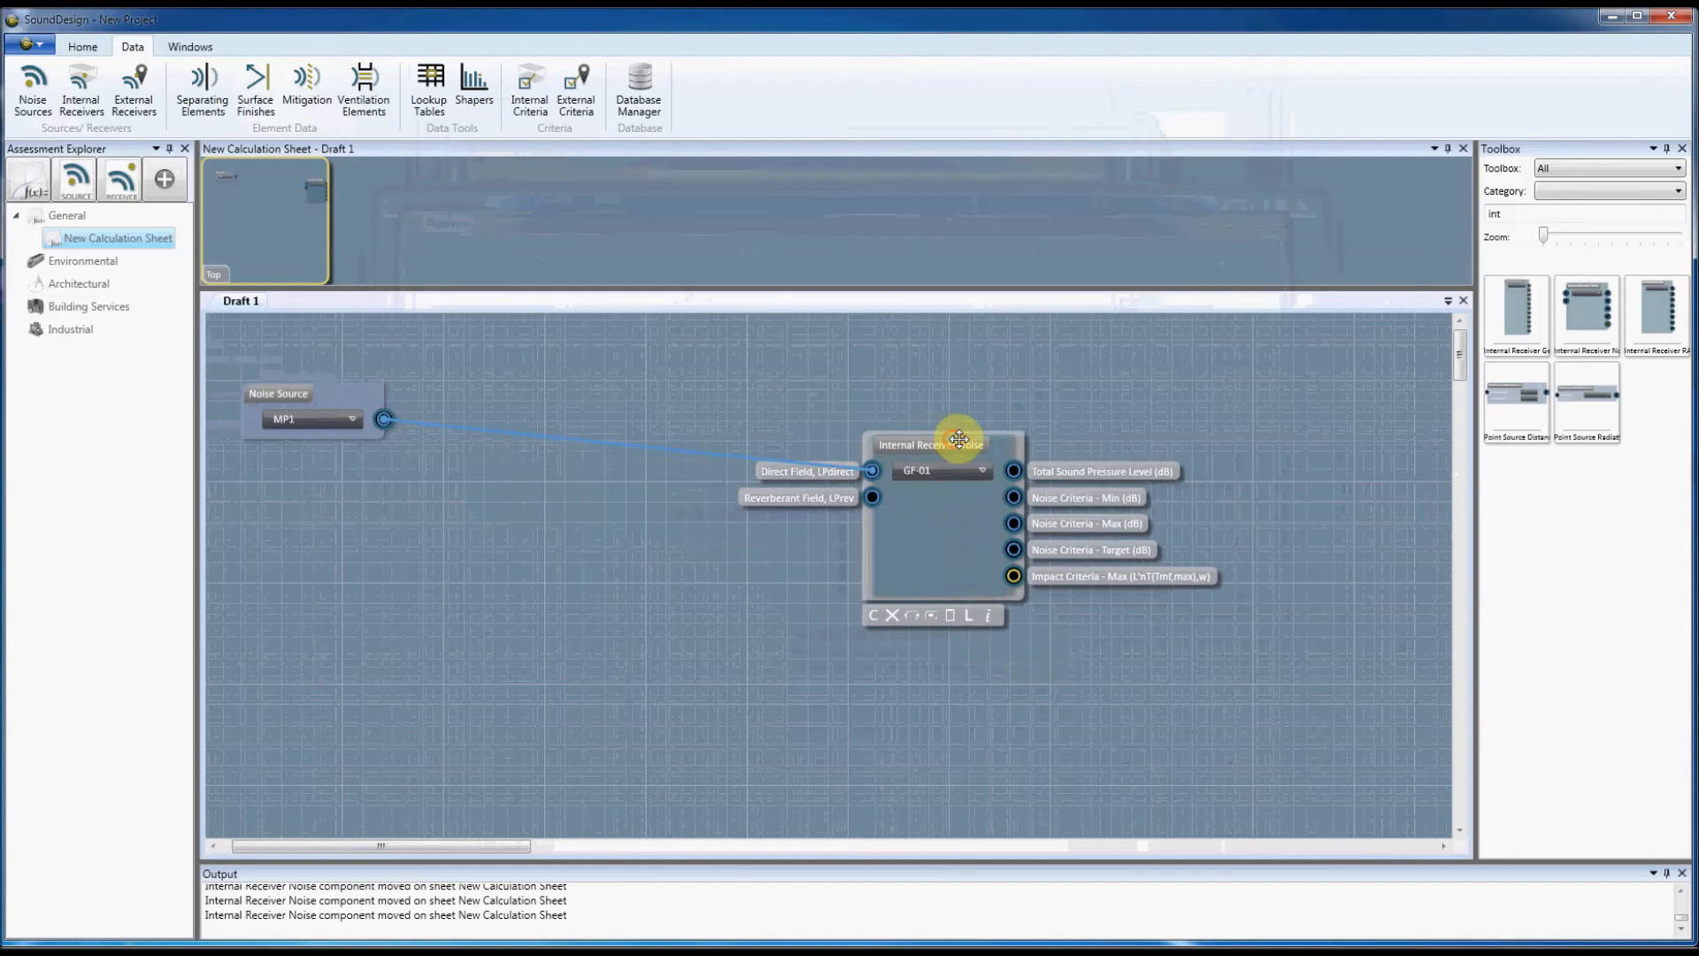
left_click(809, 412)
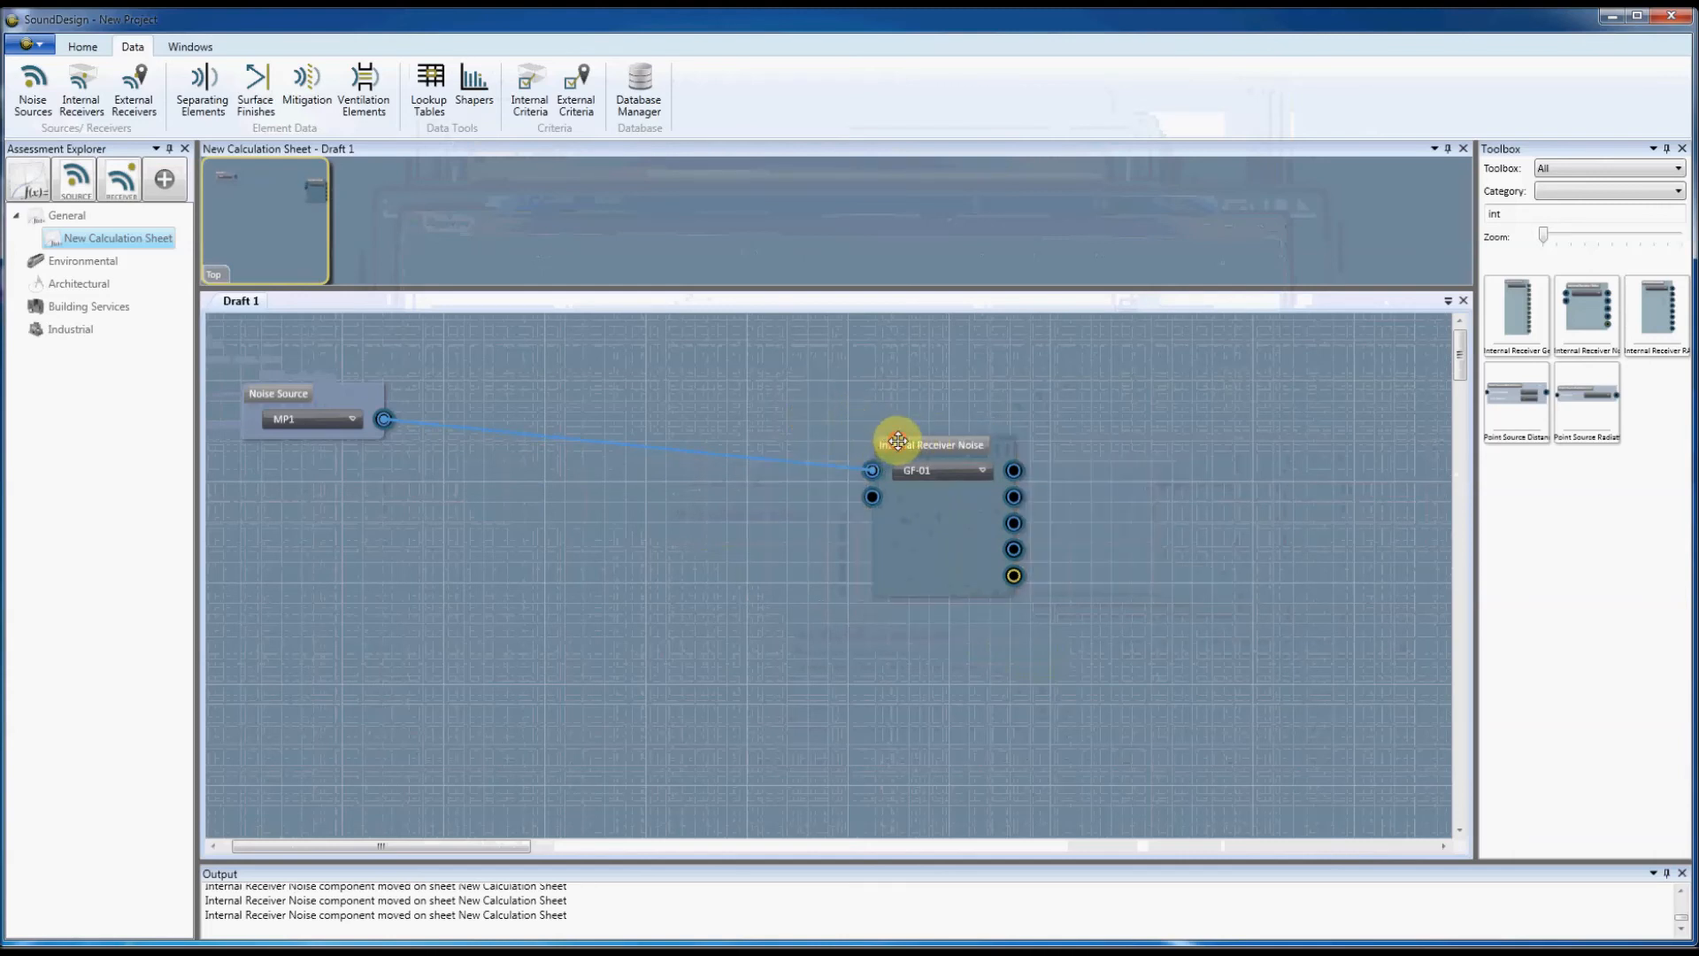
left_click_drag(893, 436, 900, 434)
left_click(874, 414)
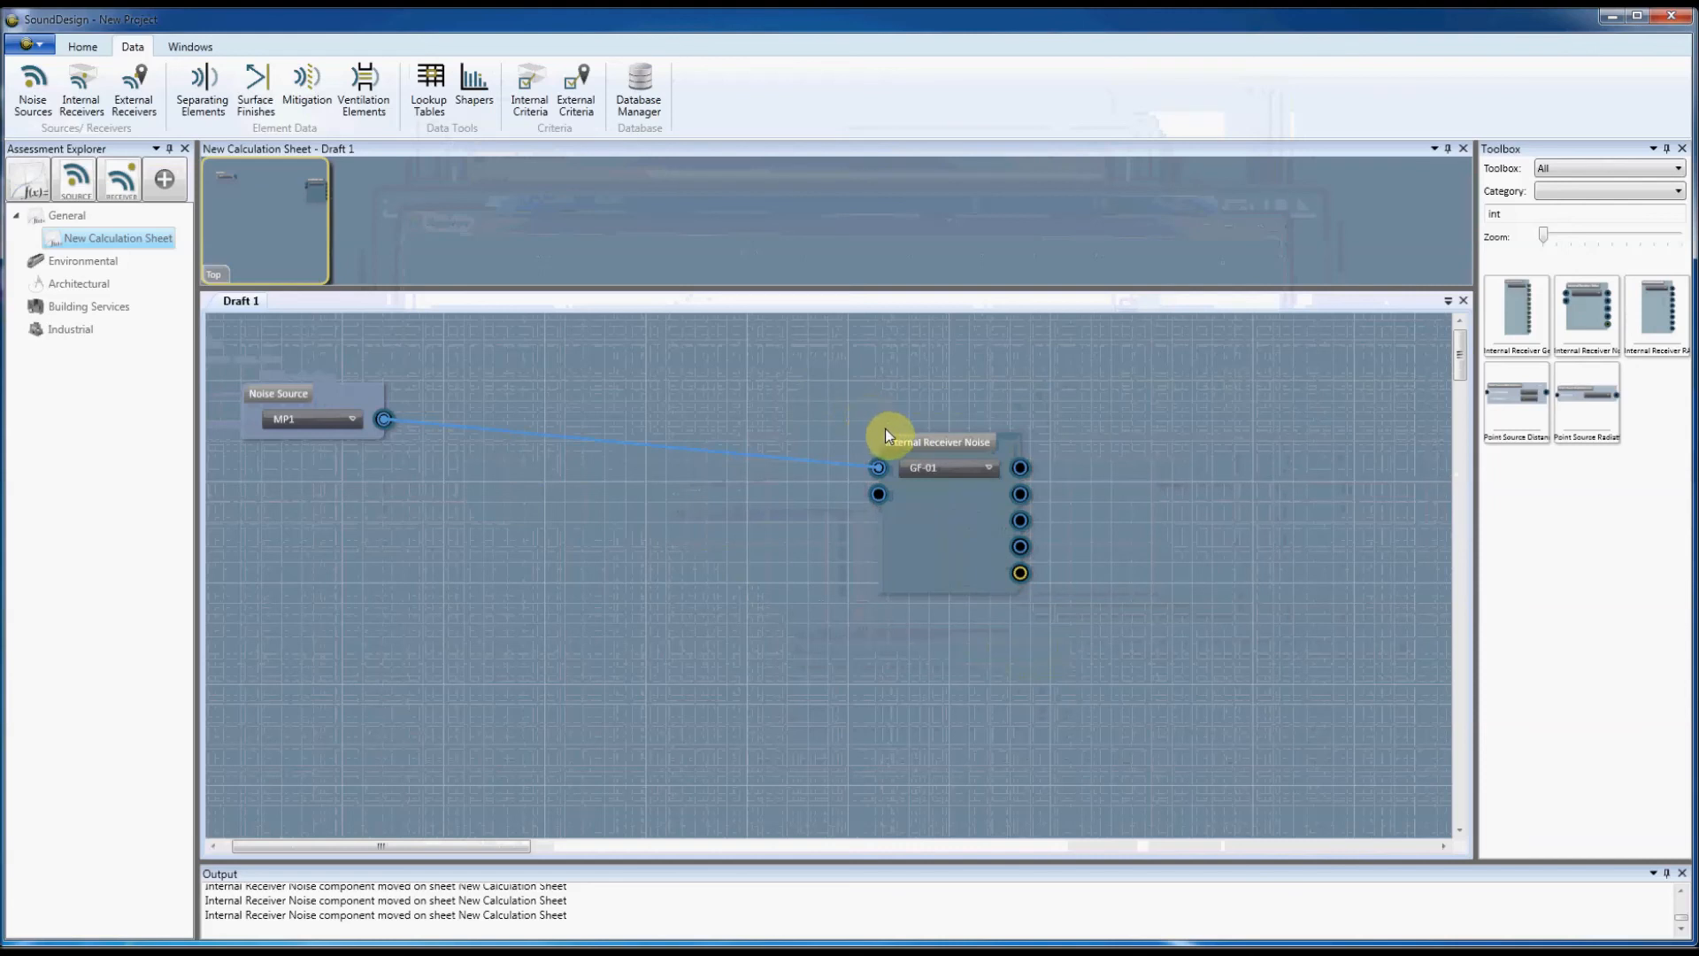
left_click_drag(912, 440, 918, 440)
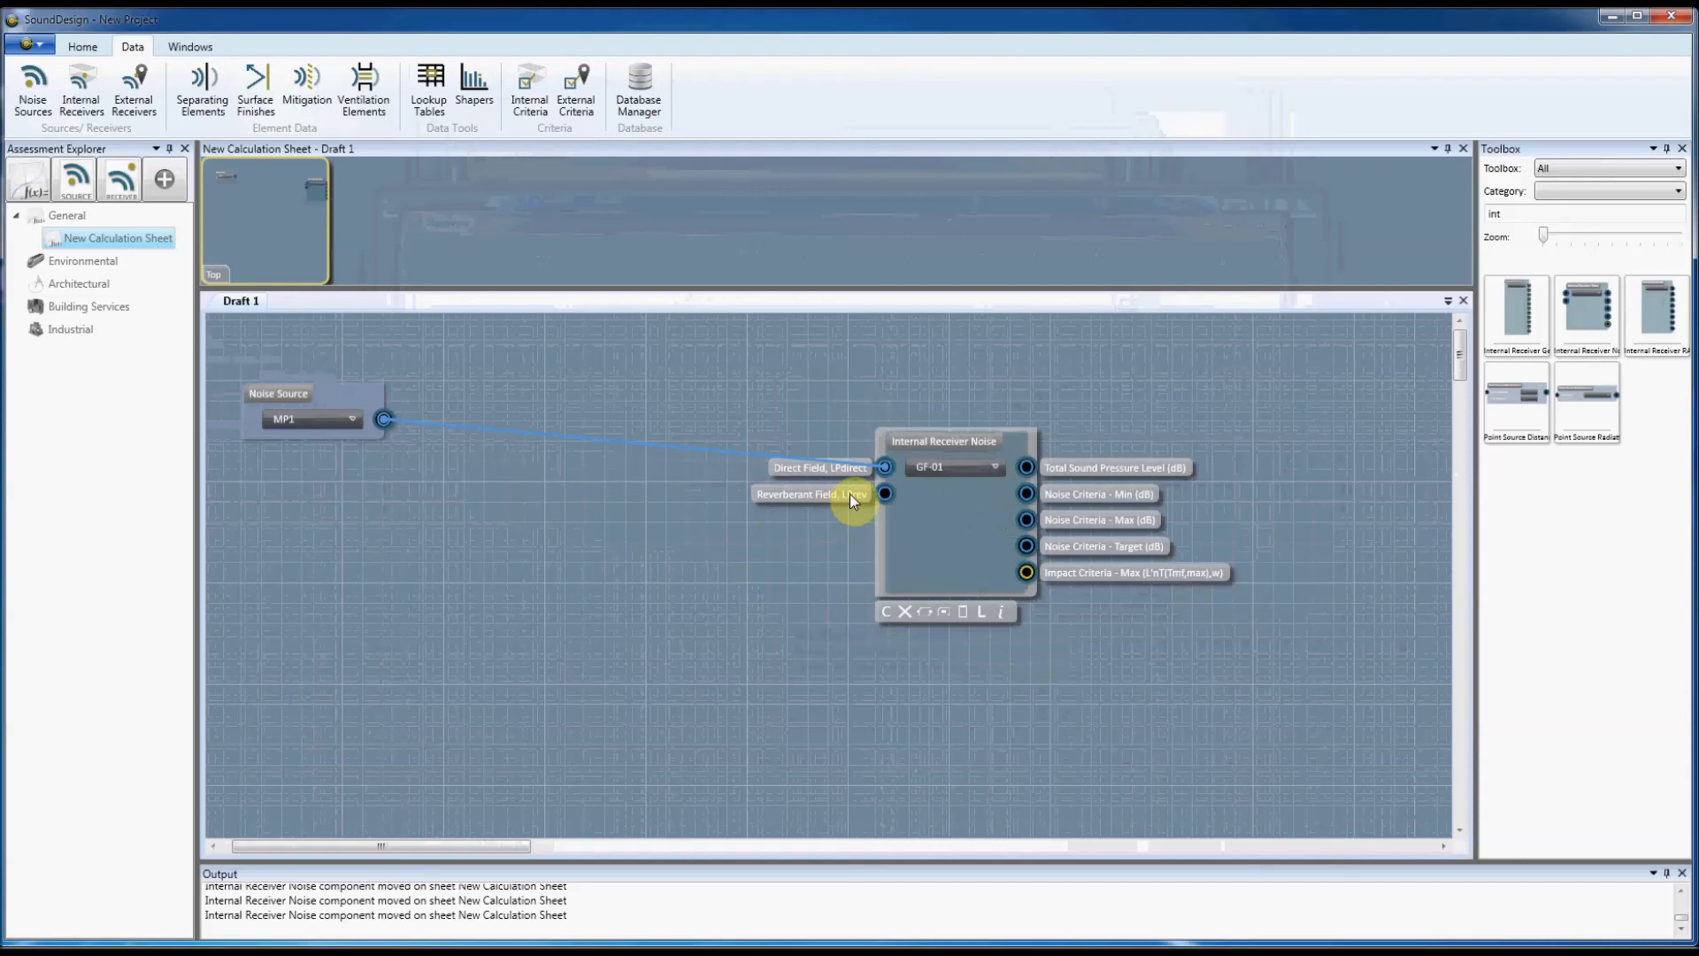
left_click_drag(914, 443, 913, 445)
Open receiver GF-01 for editing and switch its MP1 direct source inactive and active again.
left_click(81, 87)
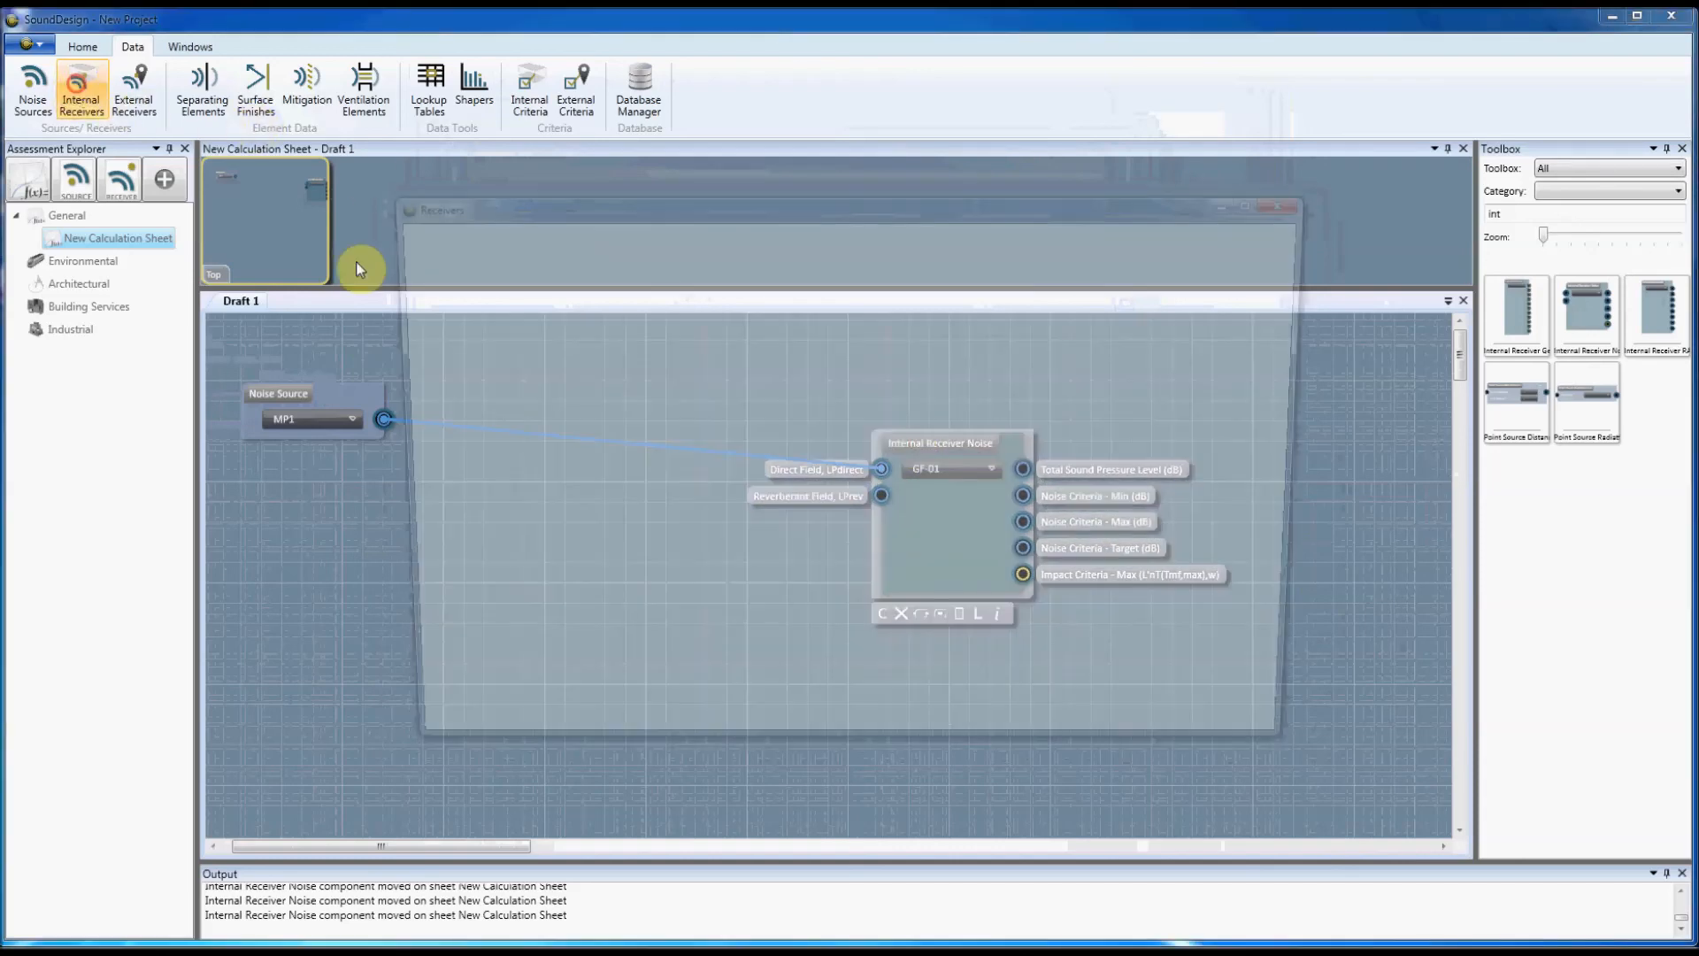
double_click(559, 256)
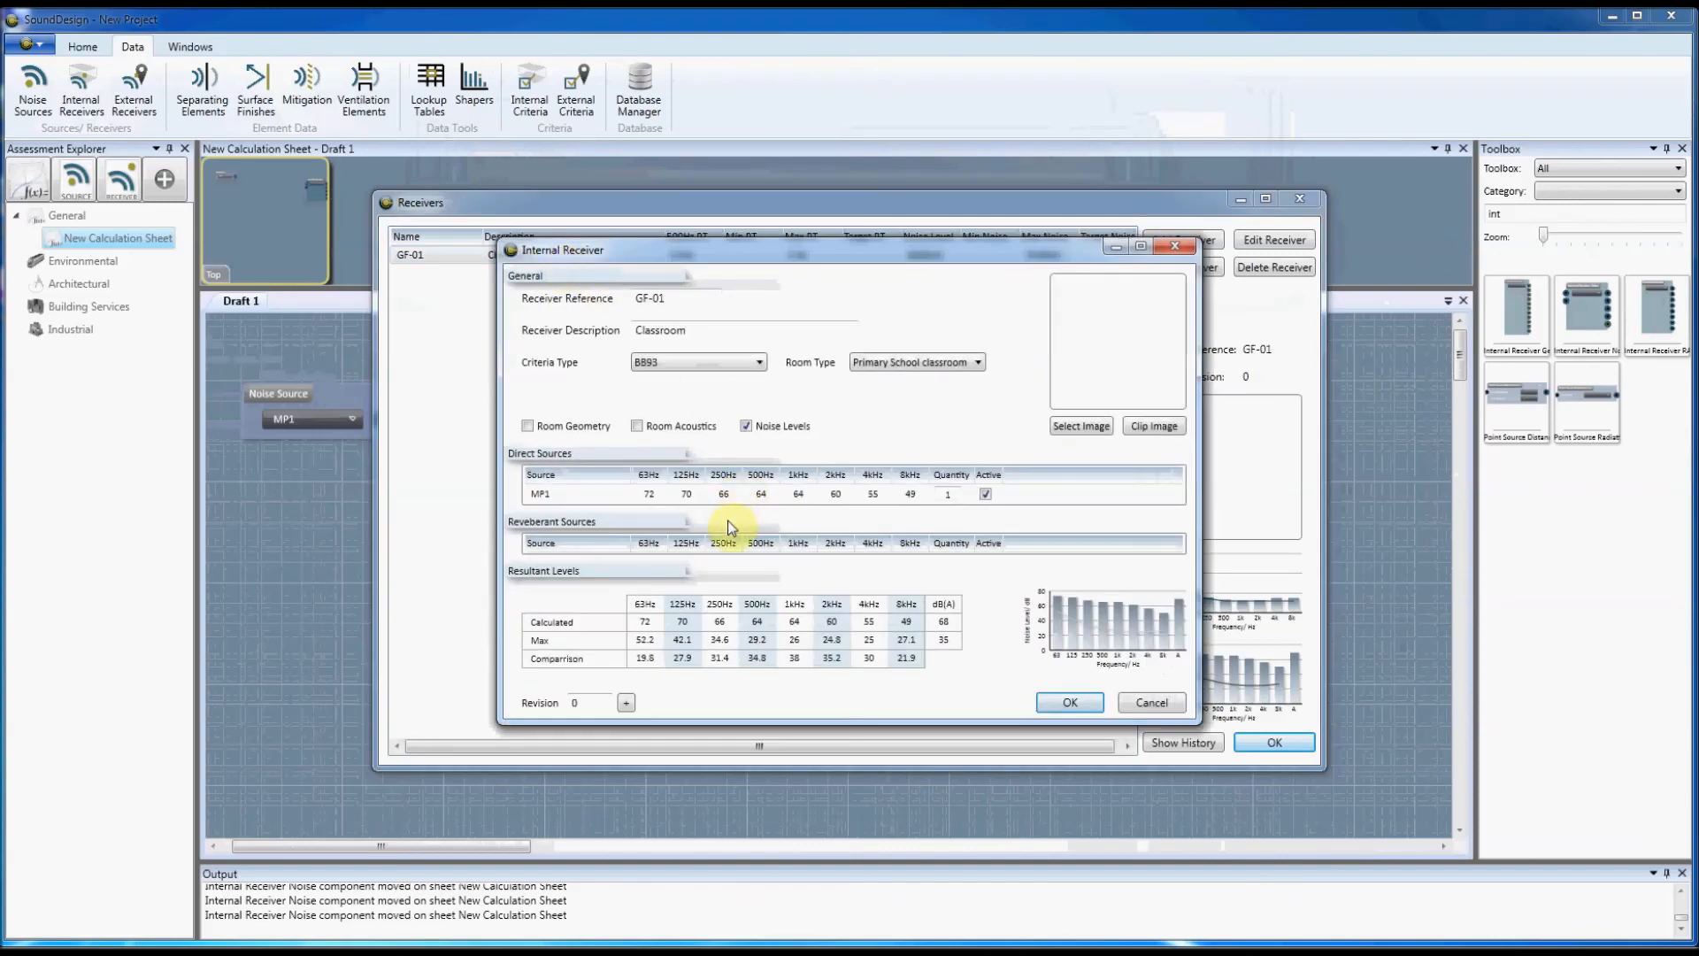
left_click(985, 498)
left_click(986, 498)
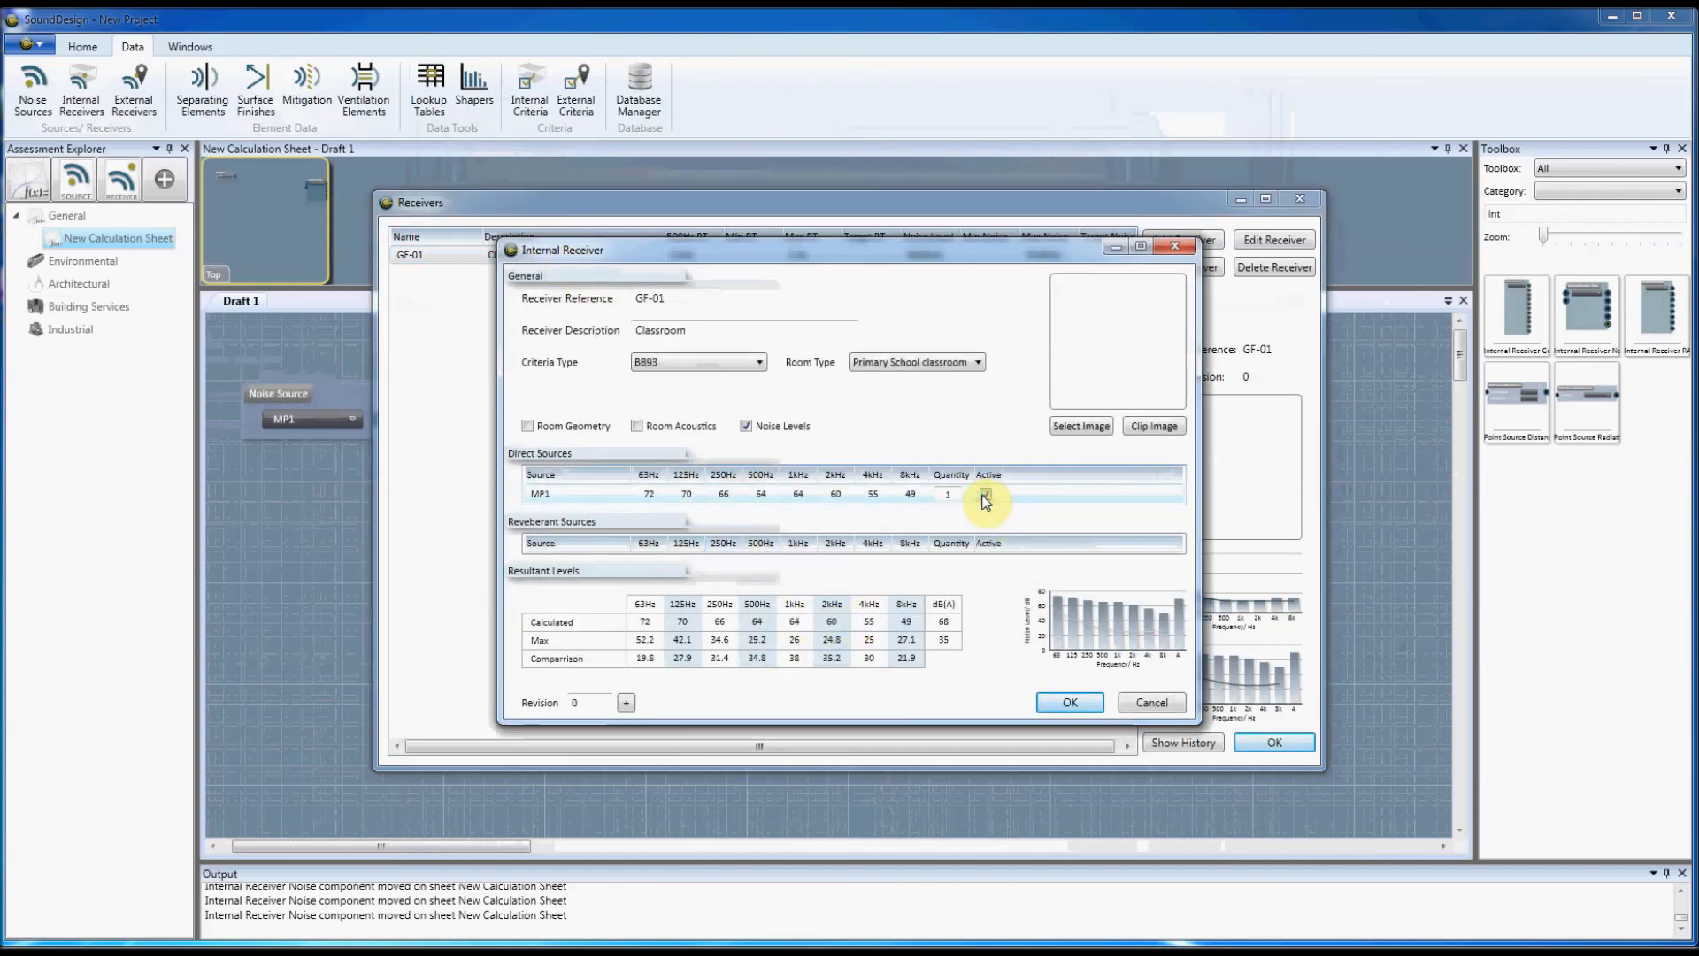
Try quantities of 2 and 3 for the MP1 direct source, restore it to 1, and close the receiver data.
left_click(949, 494)
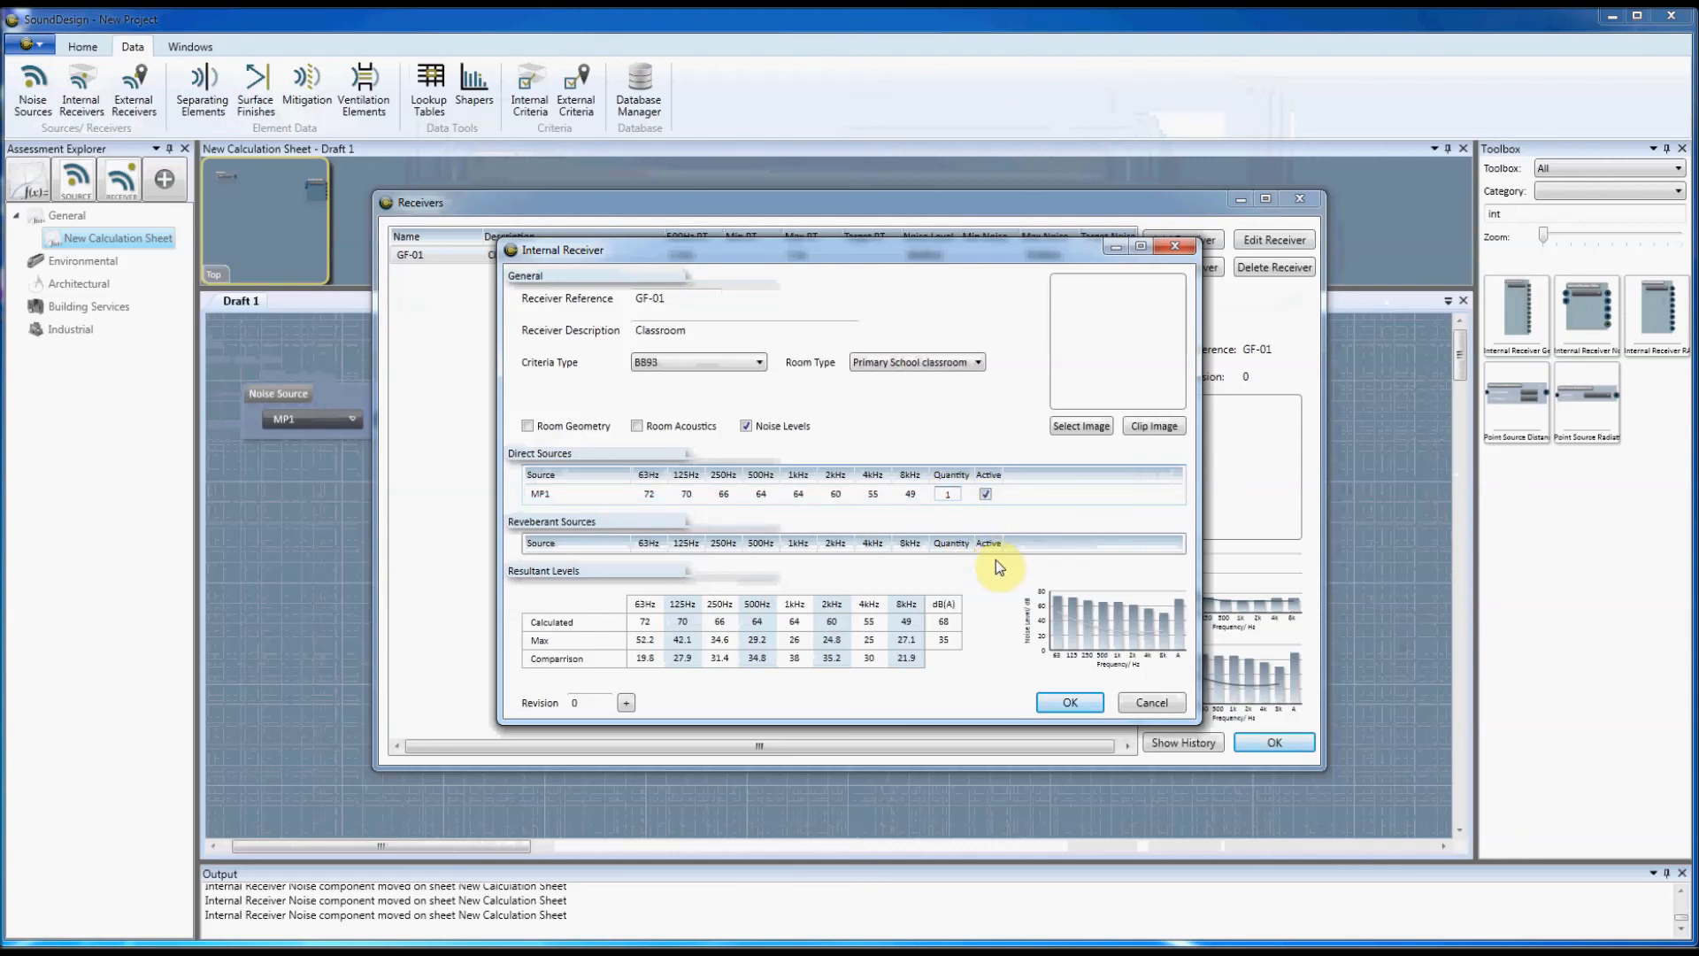
type("2")
key("BackSpace")
type("3")
key("BackSpace")
type("1")
left_click(1059, 704)
left_click(1250, 741)
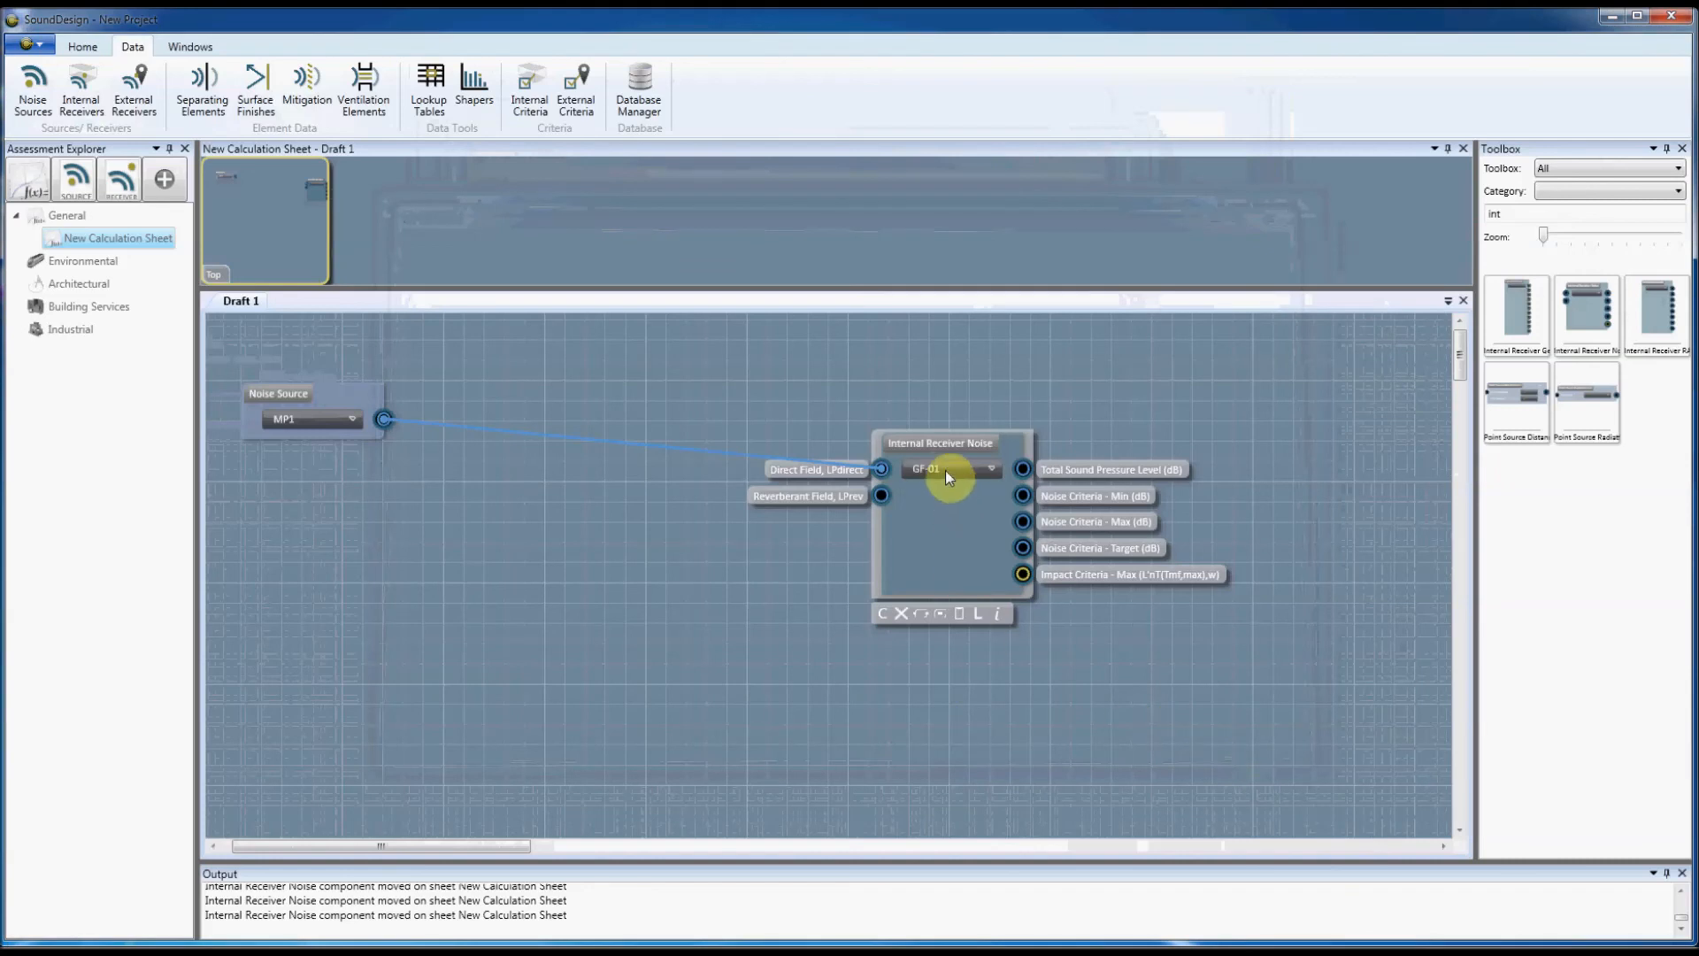
Move the Internal Receiver Noise component closer to the MP1 noise source, nearly level with it, and deselect it.
left_click_drag(941, 443, 842, 423)
left_click(602, 675)
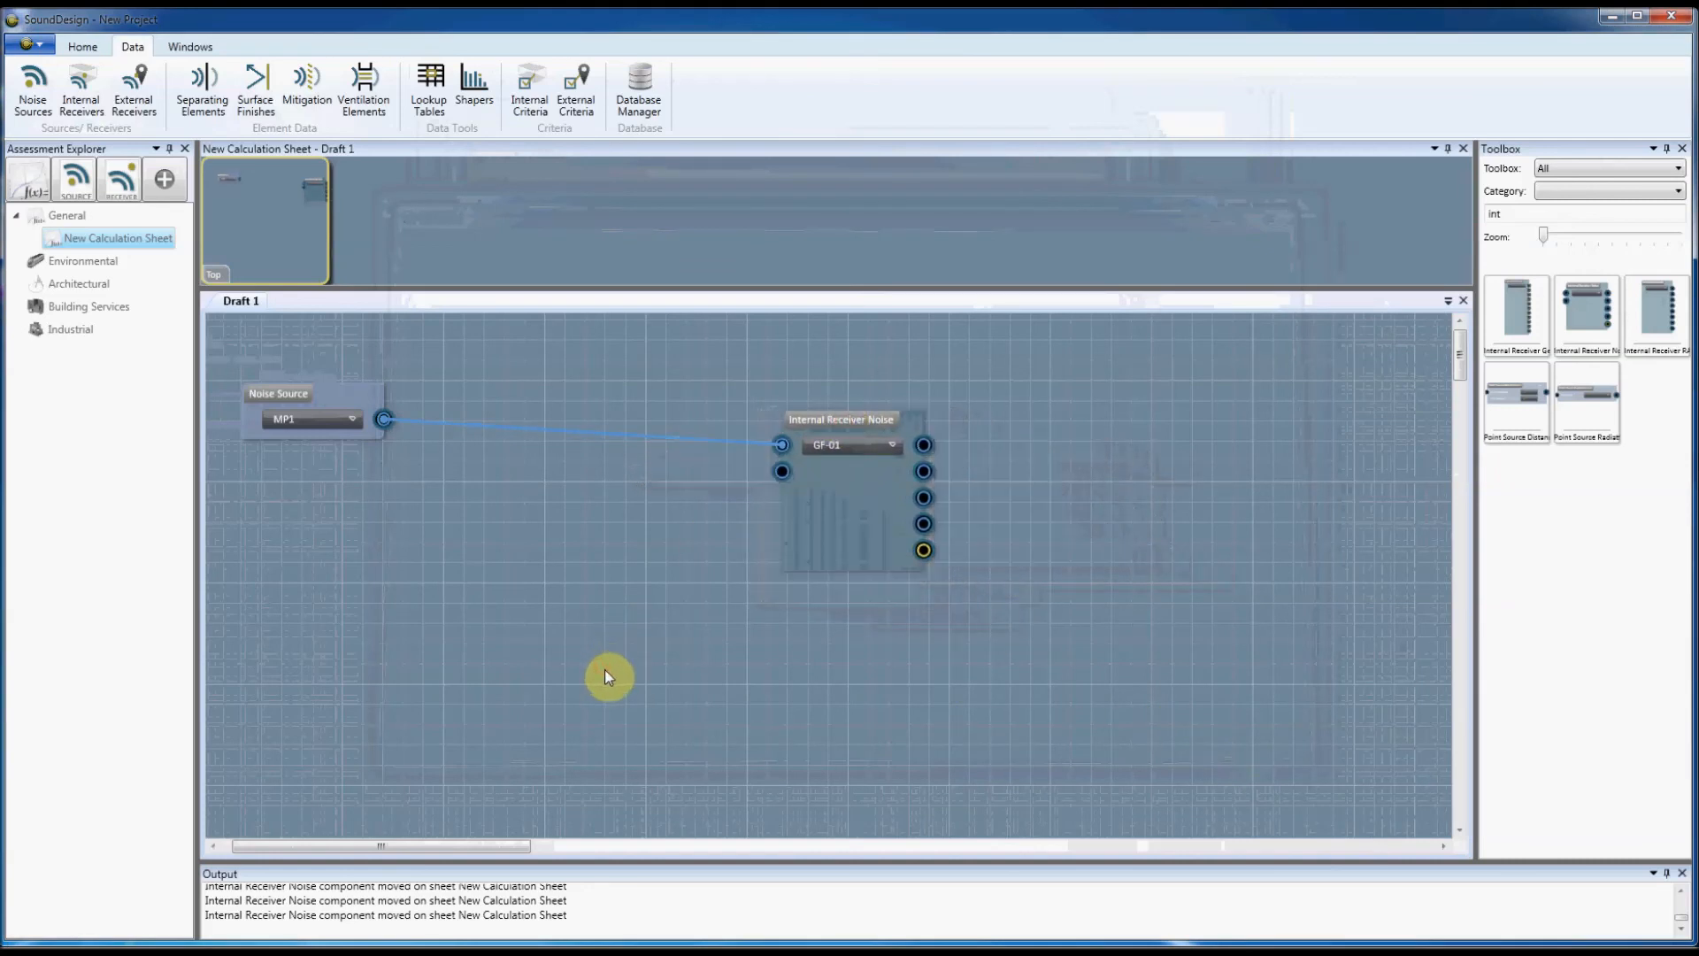